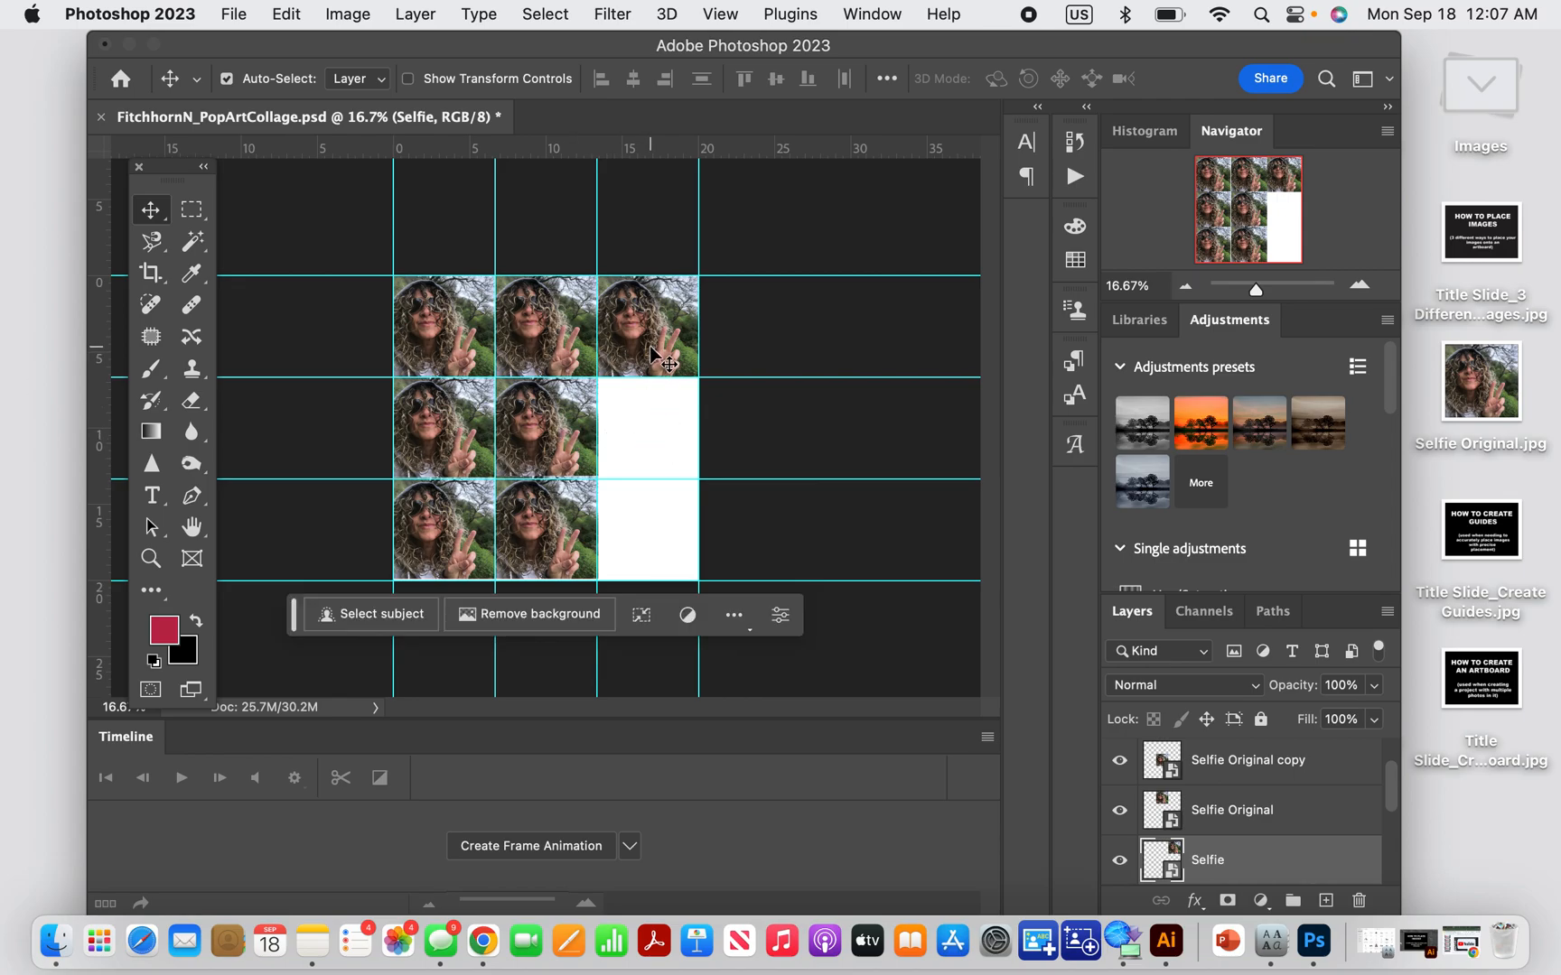
Duplicate the selfie in the collage's upper-right cell into the empty cell directly below it, aligned to the guides
{"action": "left_click_drag", "start_coordinate": [651, 349], "coordinate": [652, 445]}
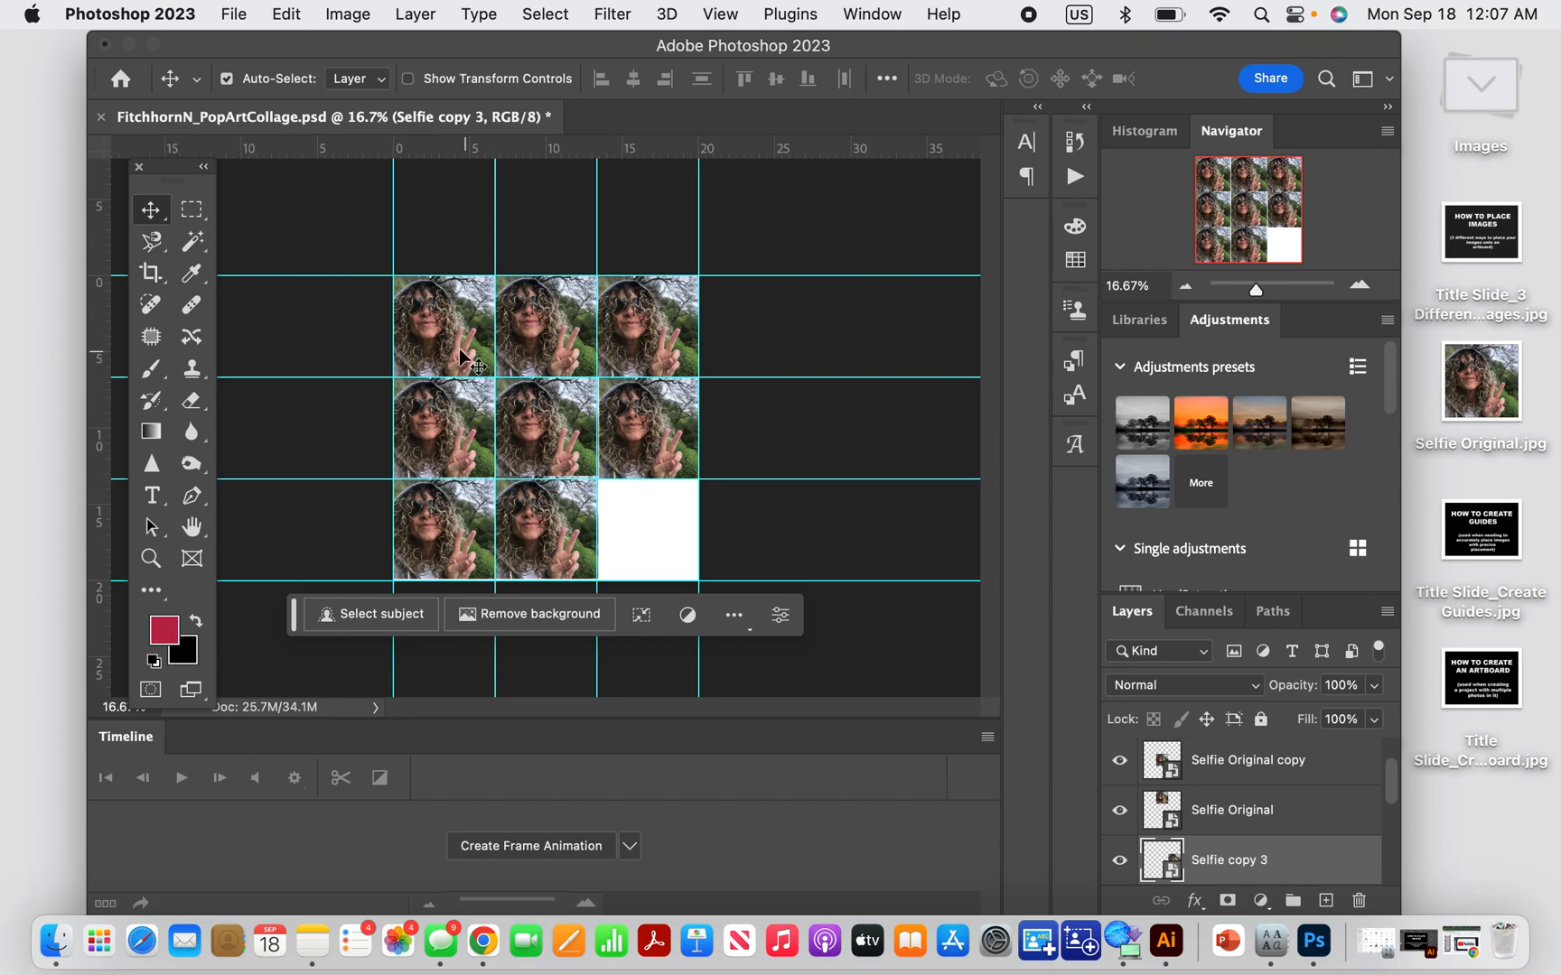
{"action": "scroll", "coordinate": [1184, 795], "scroll_direction": "down", "scroll_amount": 1}
{"action": "scroll", "coordinate": [1185, 795], "scroll_direction": "up", "scroll_amount": 2}
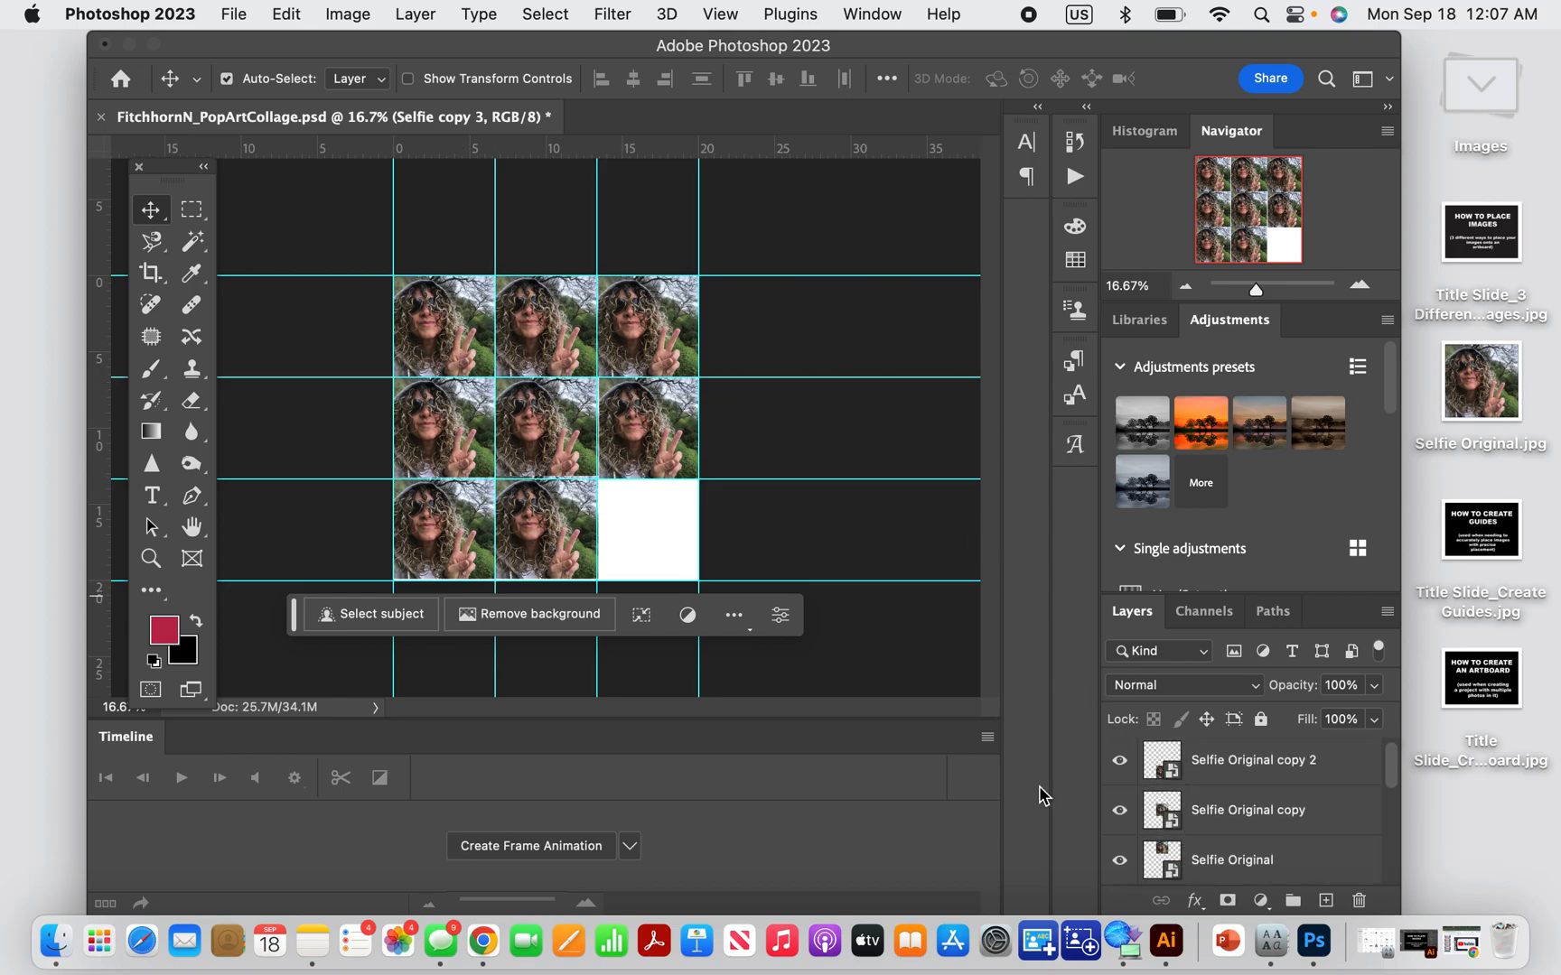
{"action": "scroll", "coordinate": [1244, 807], "scroll_direction": "up", "scroll_amount": 1}
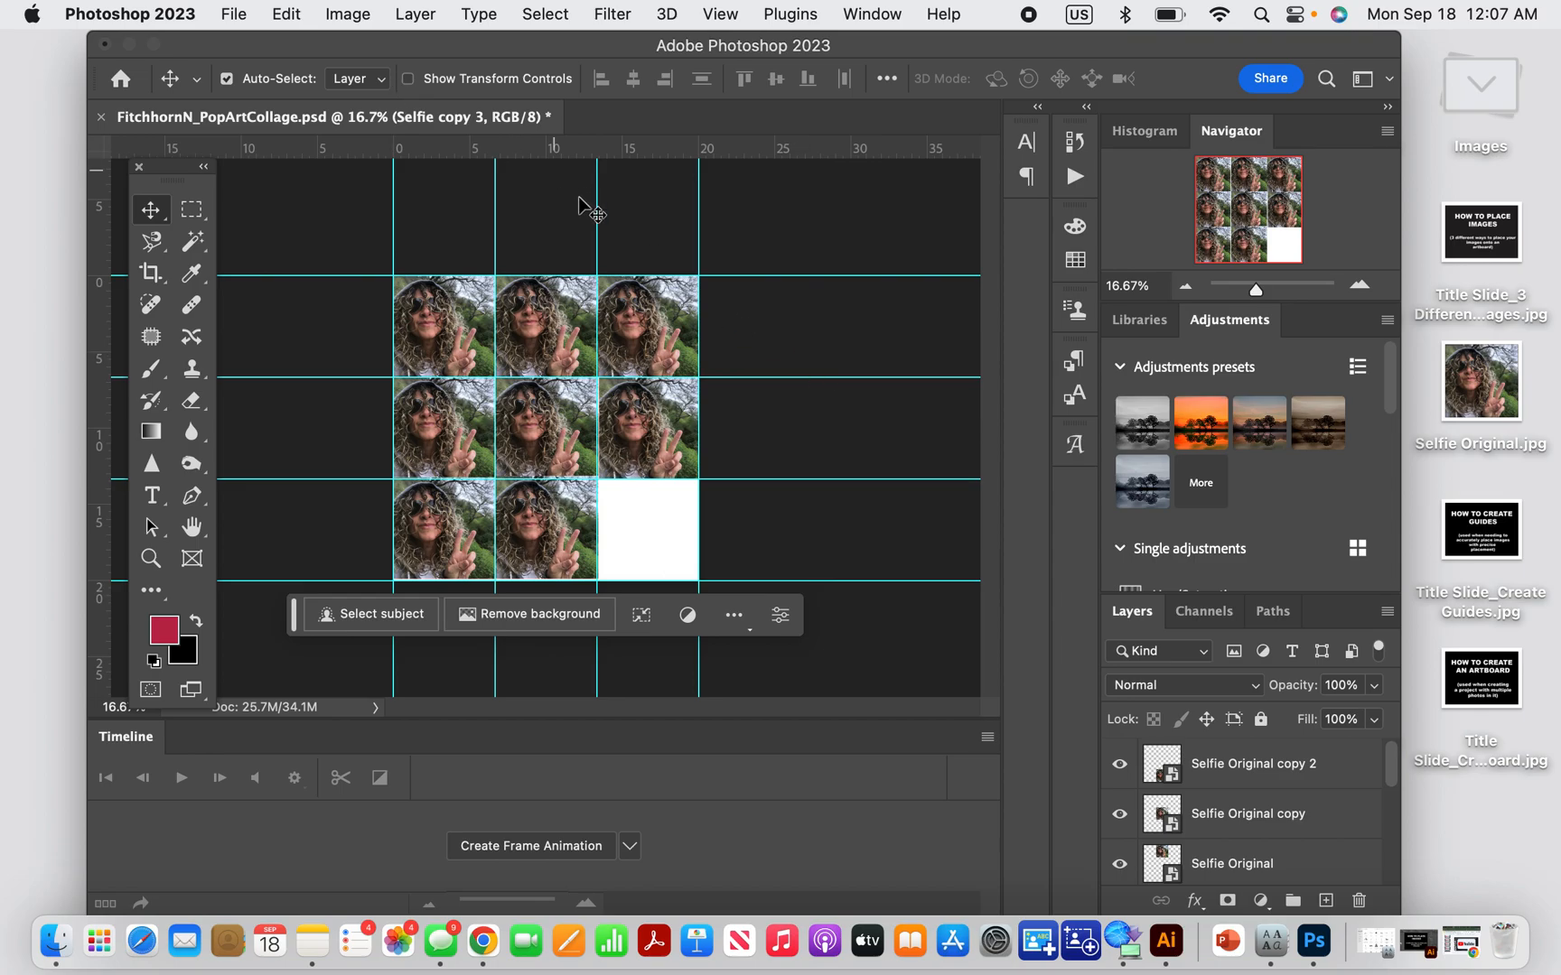
Open Selfie.jpg from the Desktop as a separate document, compare it with the collage document, and close it again
{"action": "left_click", "coordinate": [233, 12]}
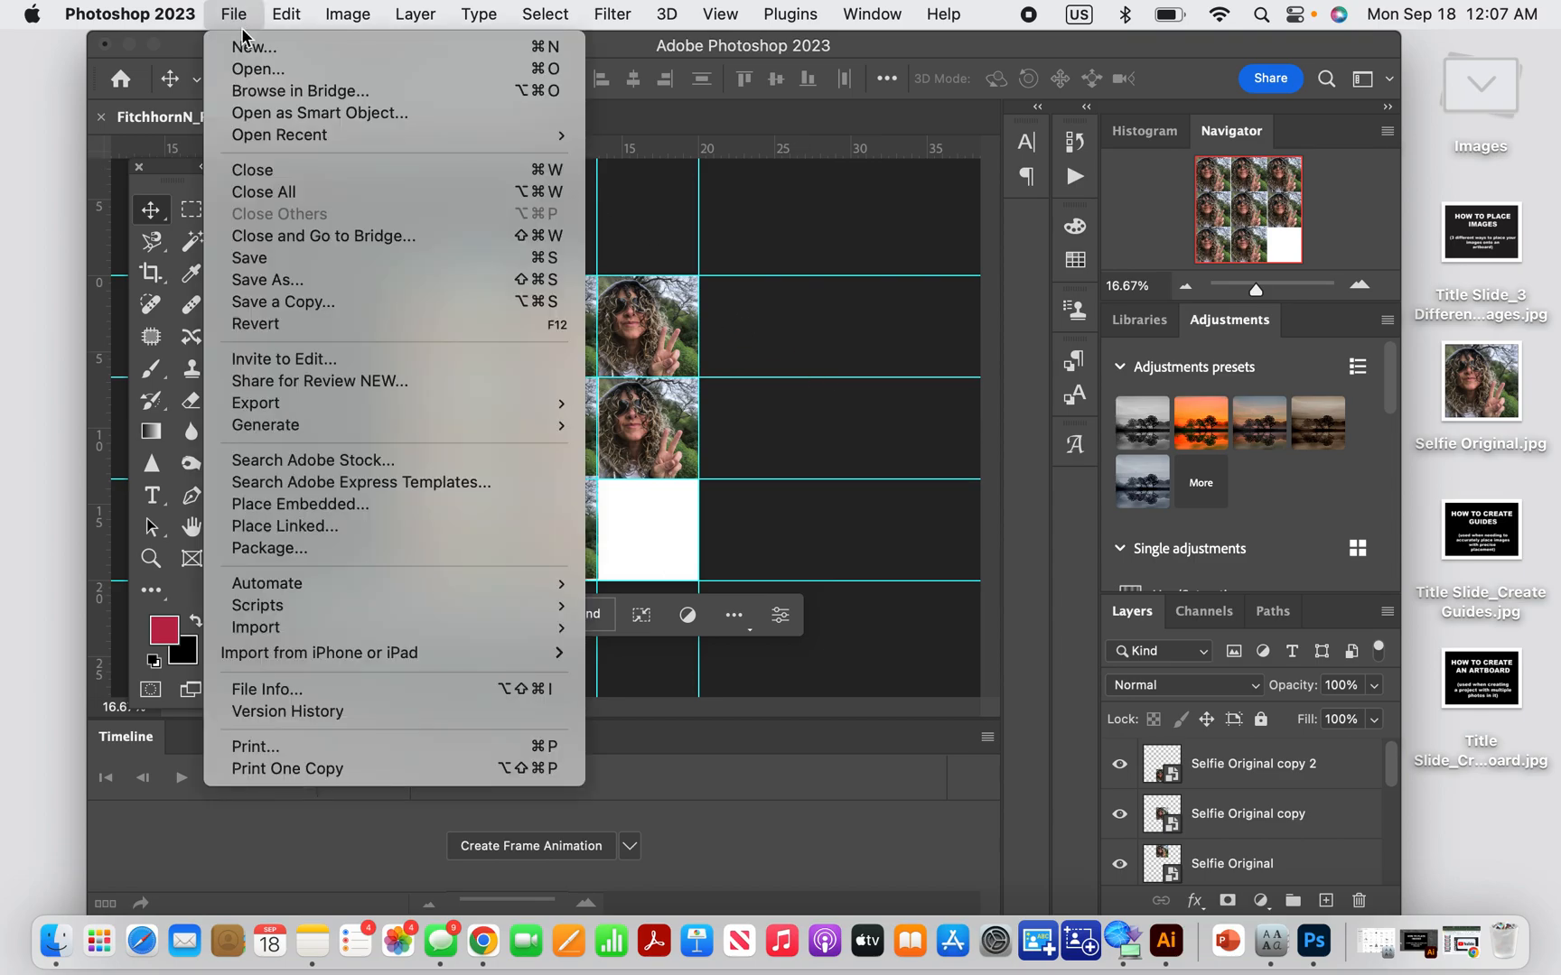
{"action": "left_click", "coordinate": [262, 77]}
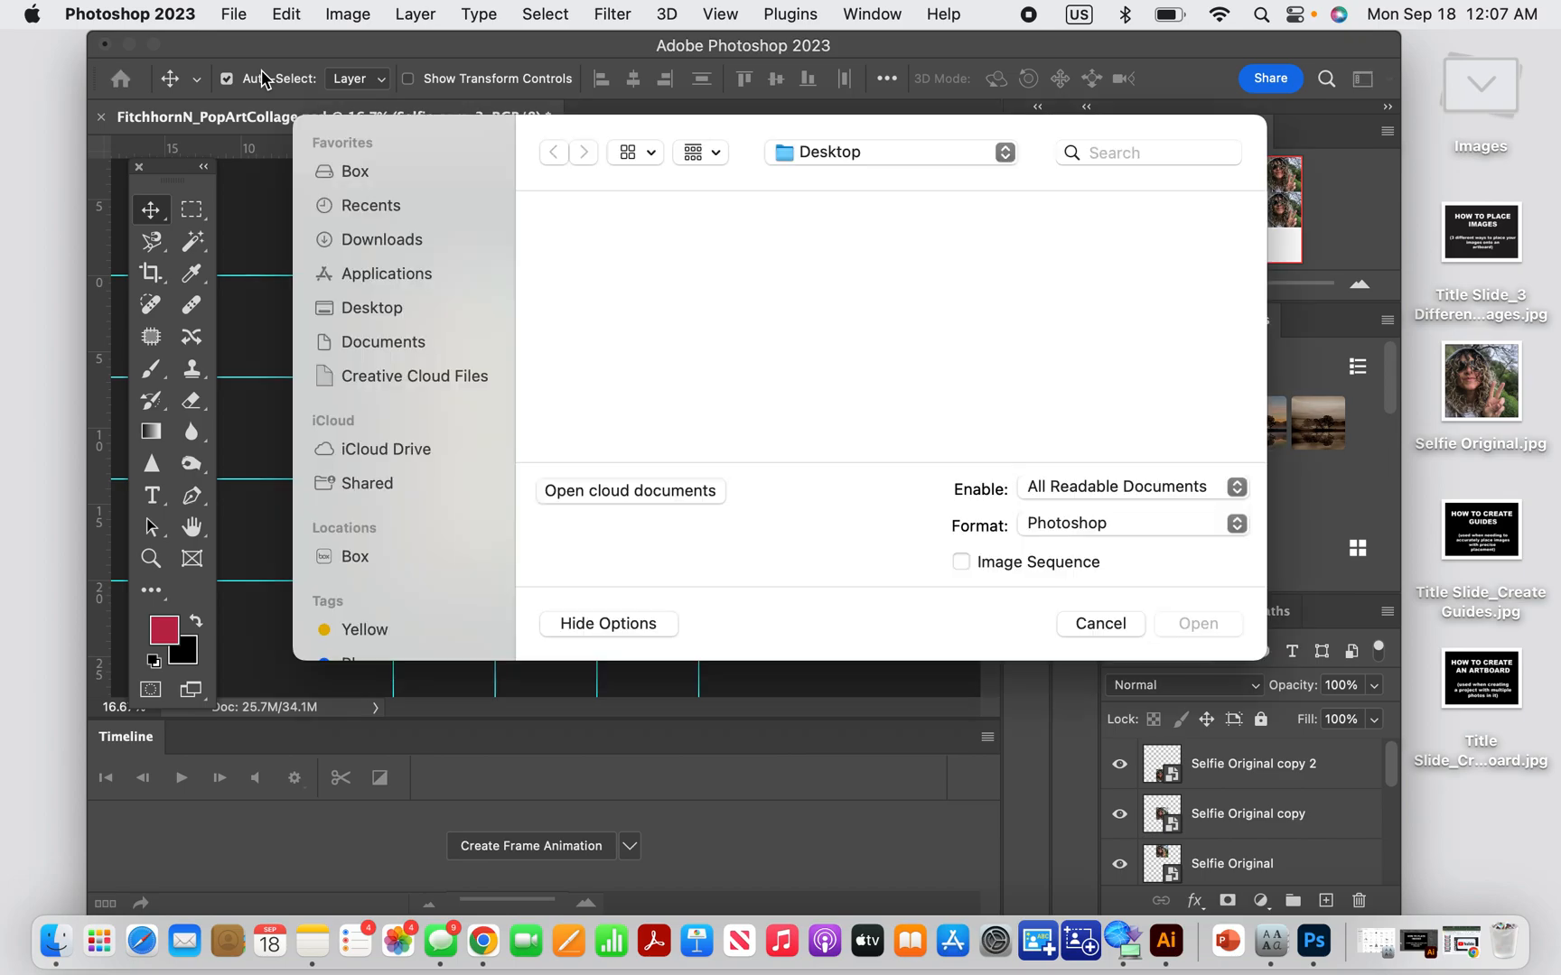
{"action": "scroll", "coordinate": [905, 400], "scroll_direction": "down", "scroll_amount": 10}
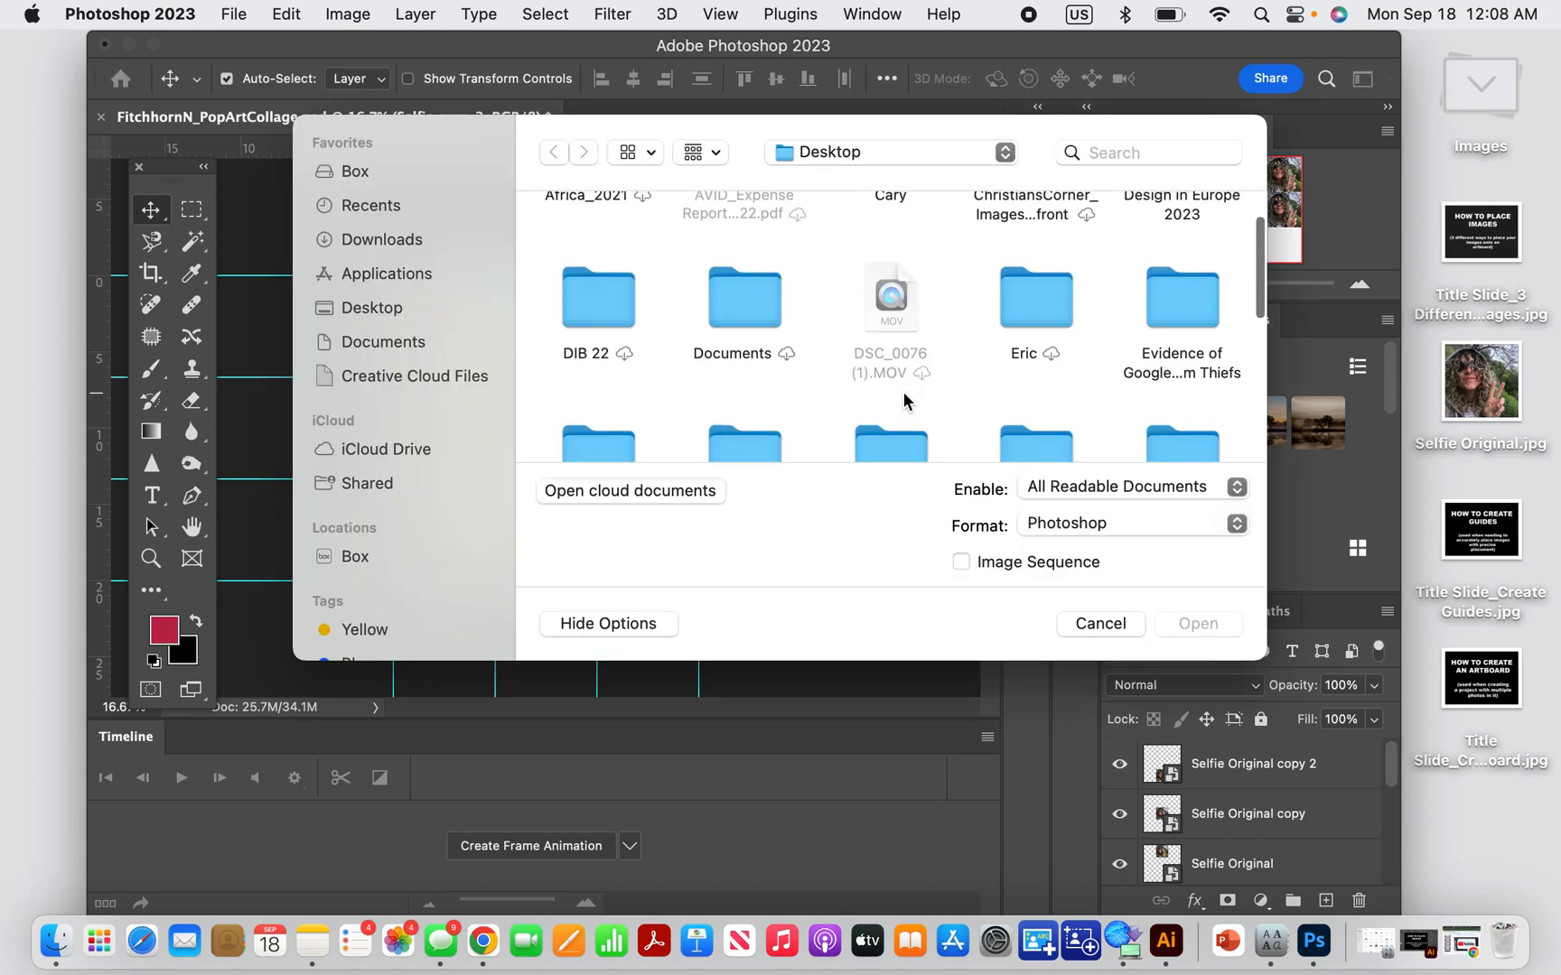
{"action": "scroll", "coordinate": [906, 401], "scroll_direction": "down", "scroll_amount": 3}
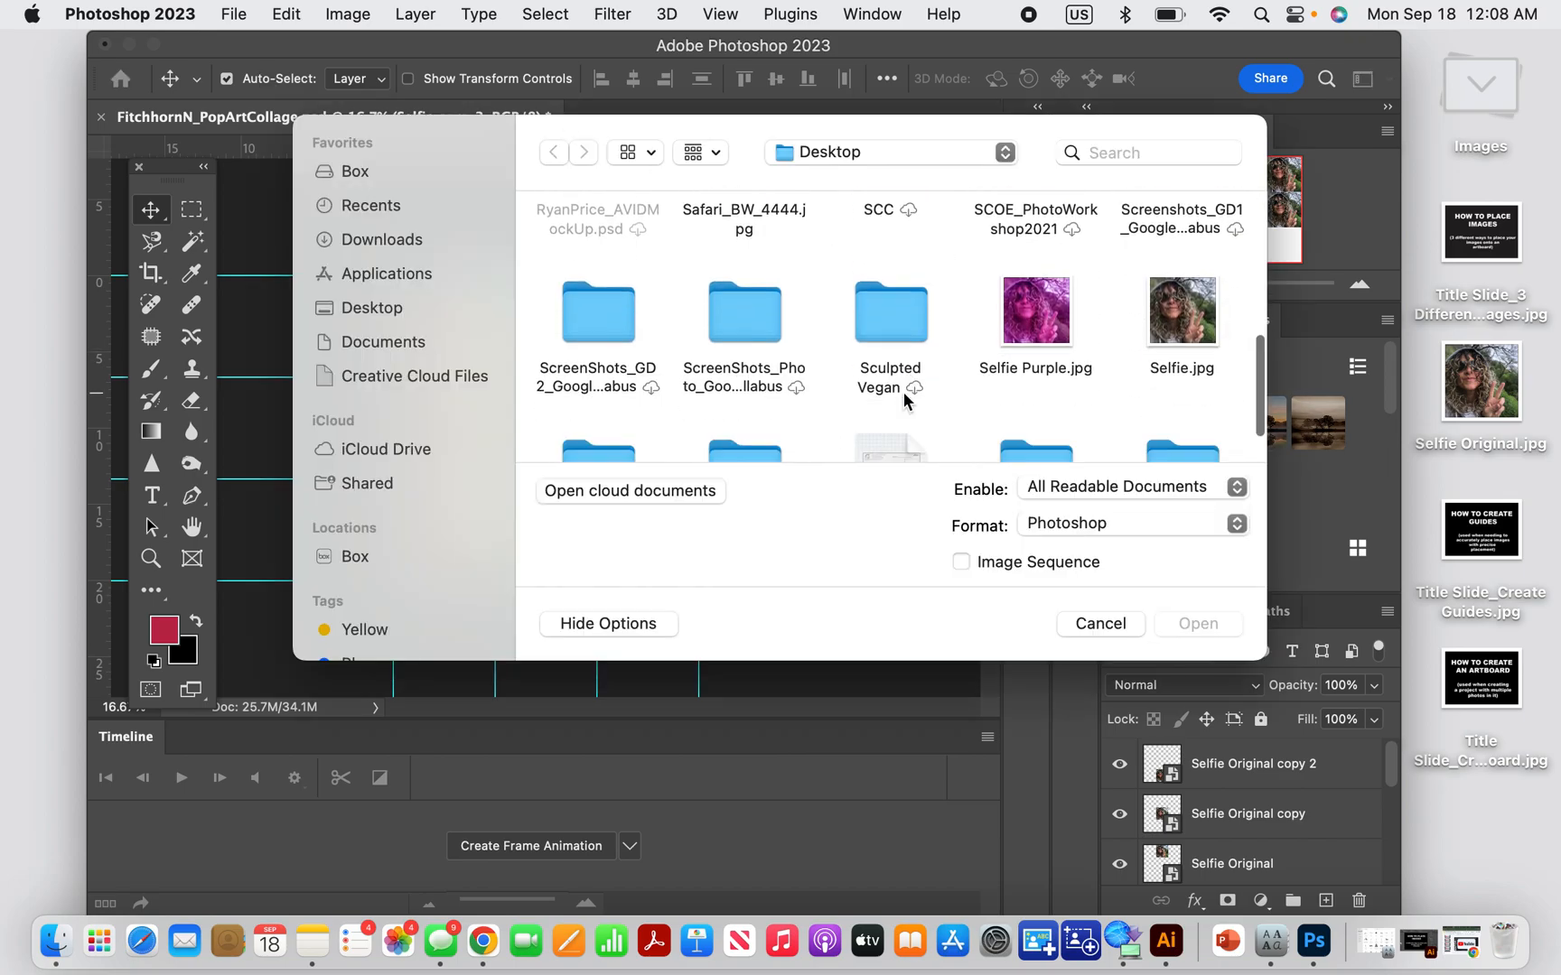
{"action": "left_click", "coordinate": [1180, 320]}
{"action": "left_click", "coordinate": [1196, 624]}
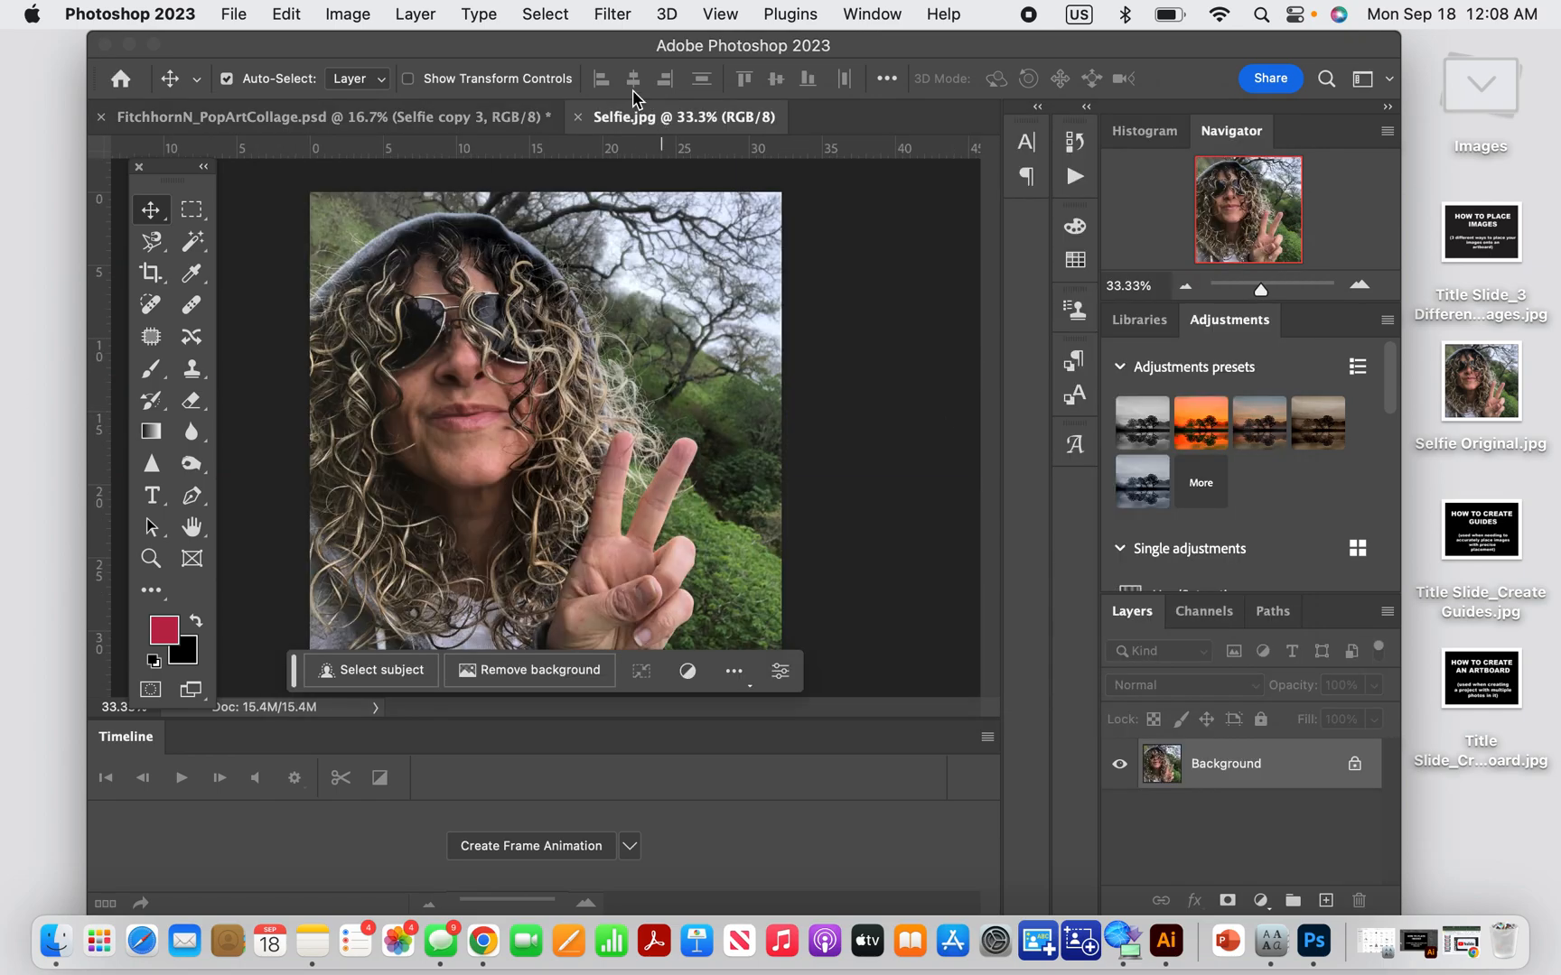
{"action": "left_click", "coordinate": [485, 122]}
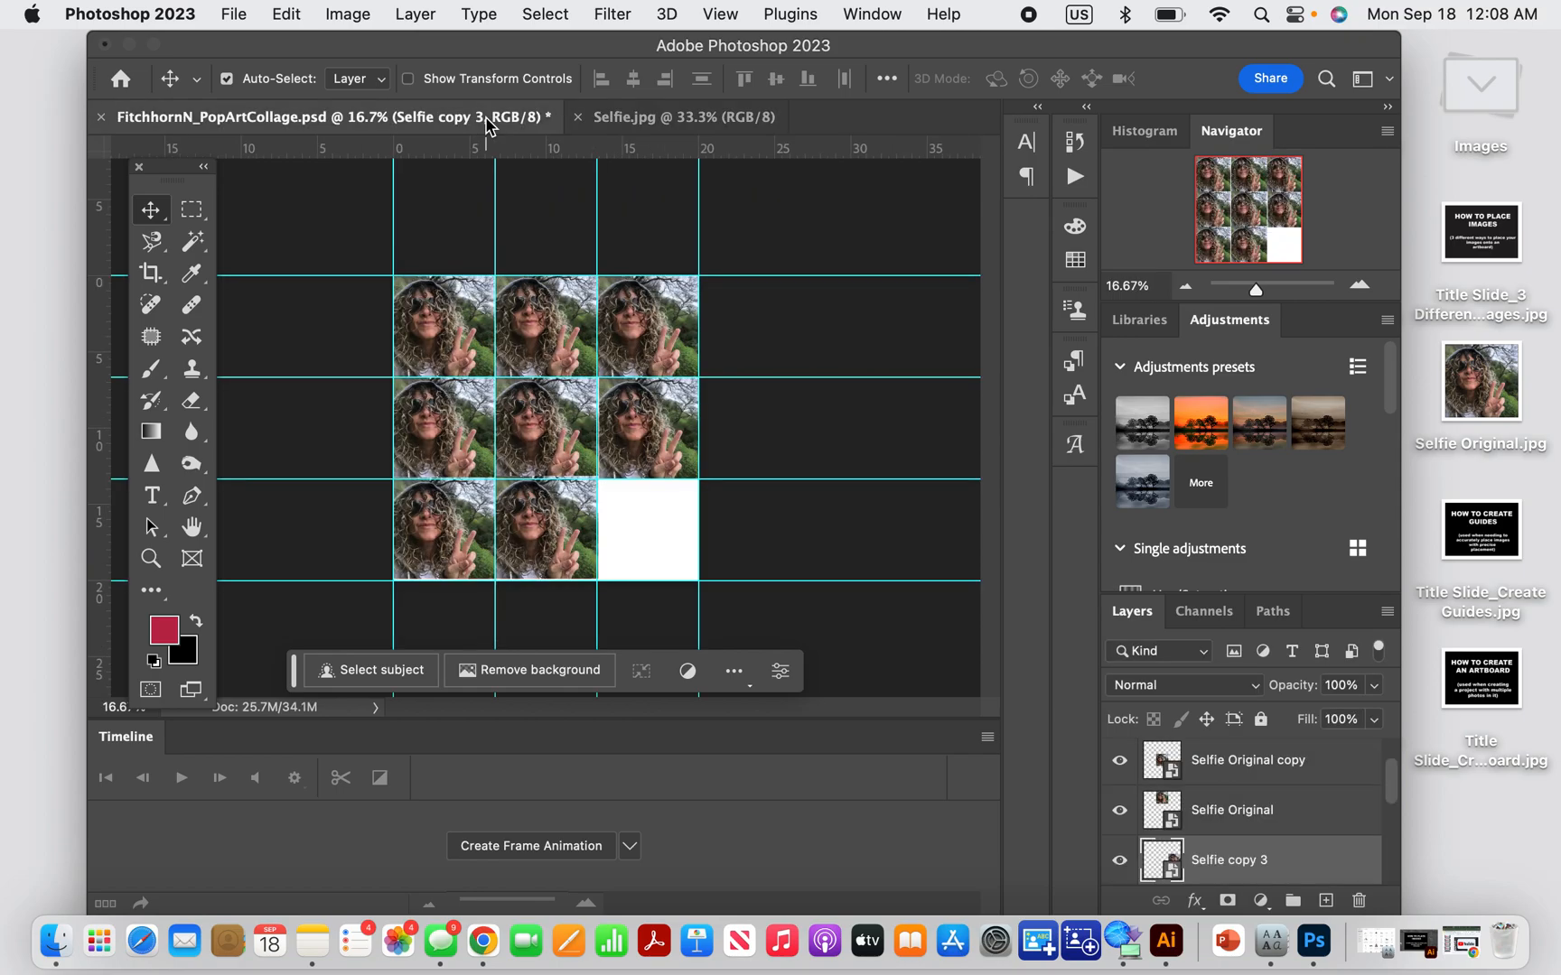
{"action": "left_click", "coordinate": [662, 122]}
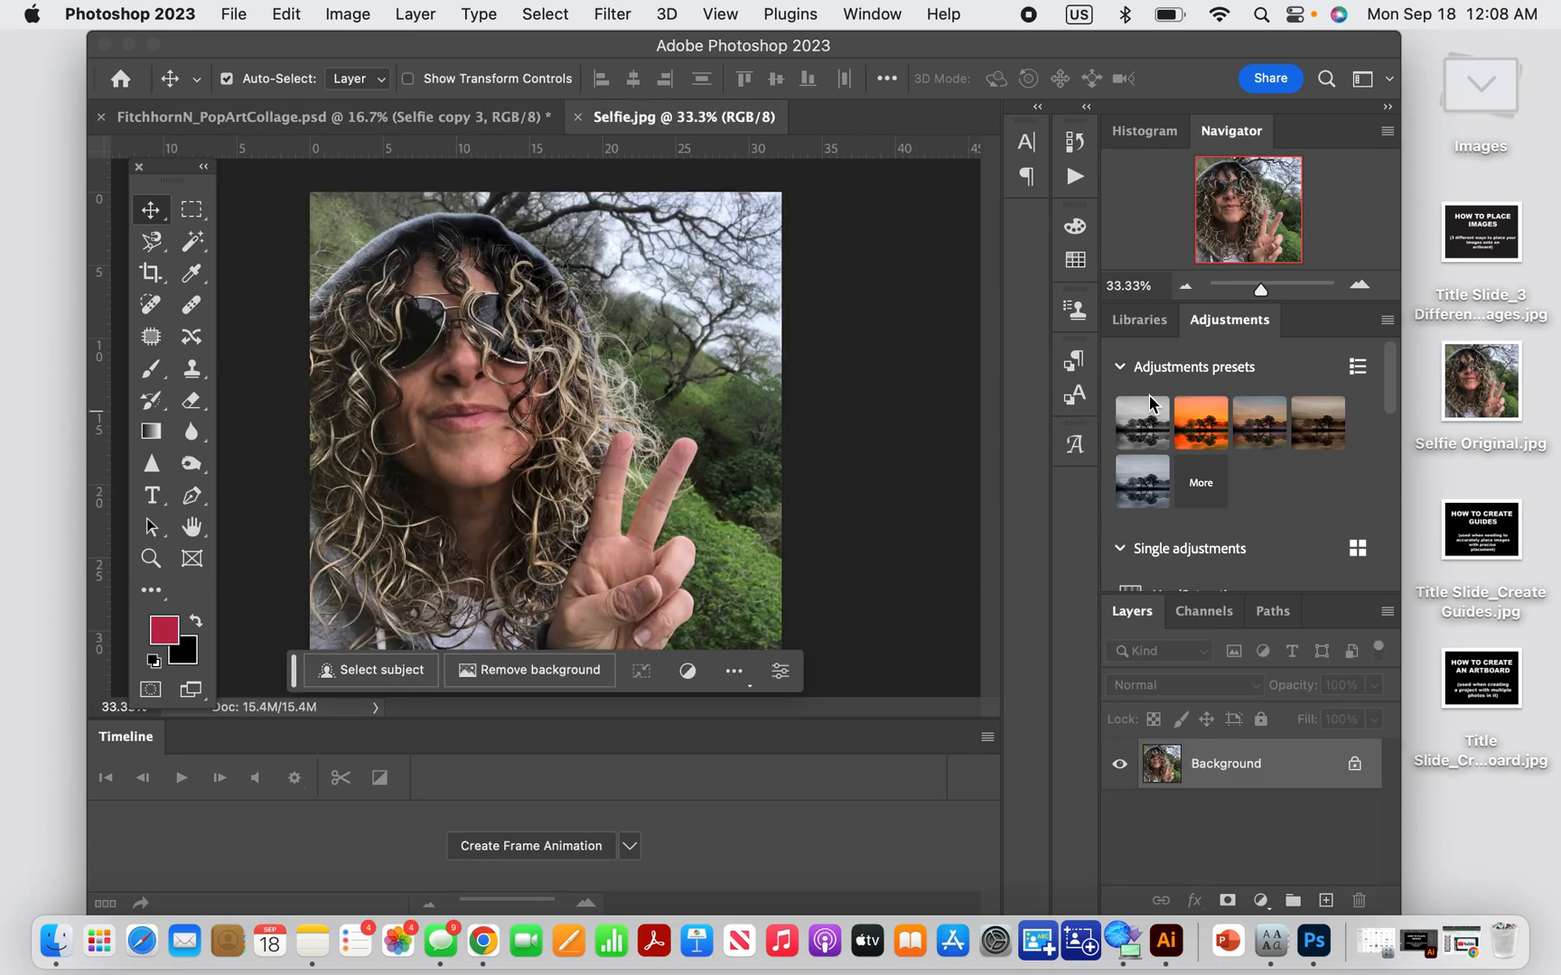
{"action": "left_click", "coordinate": [577, 117]}
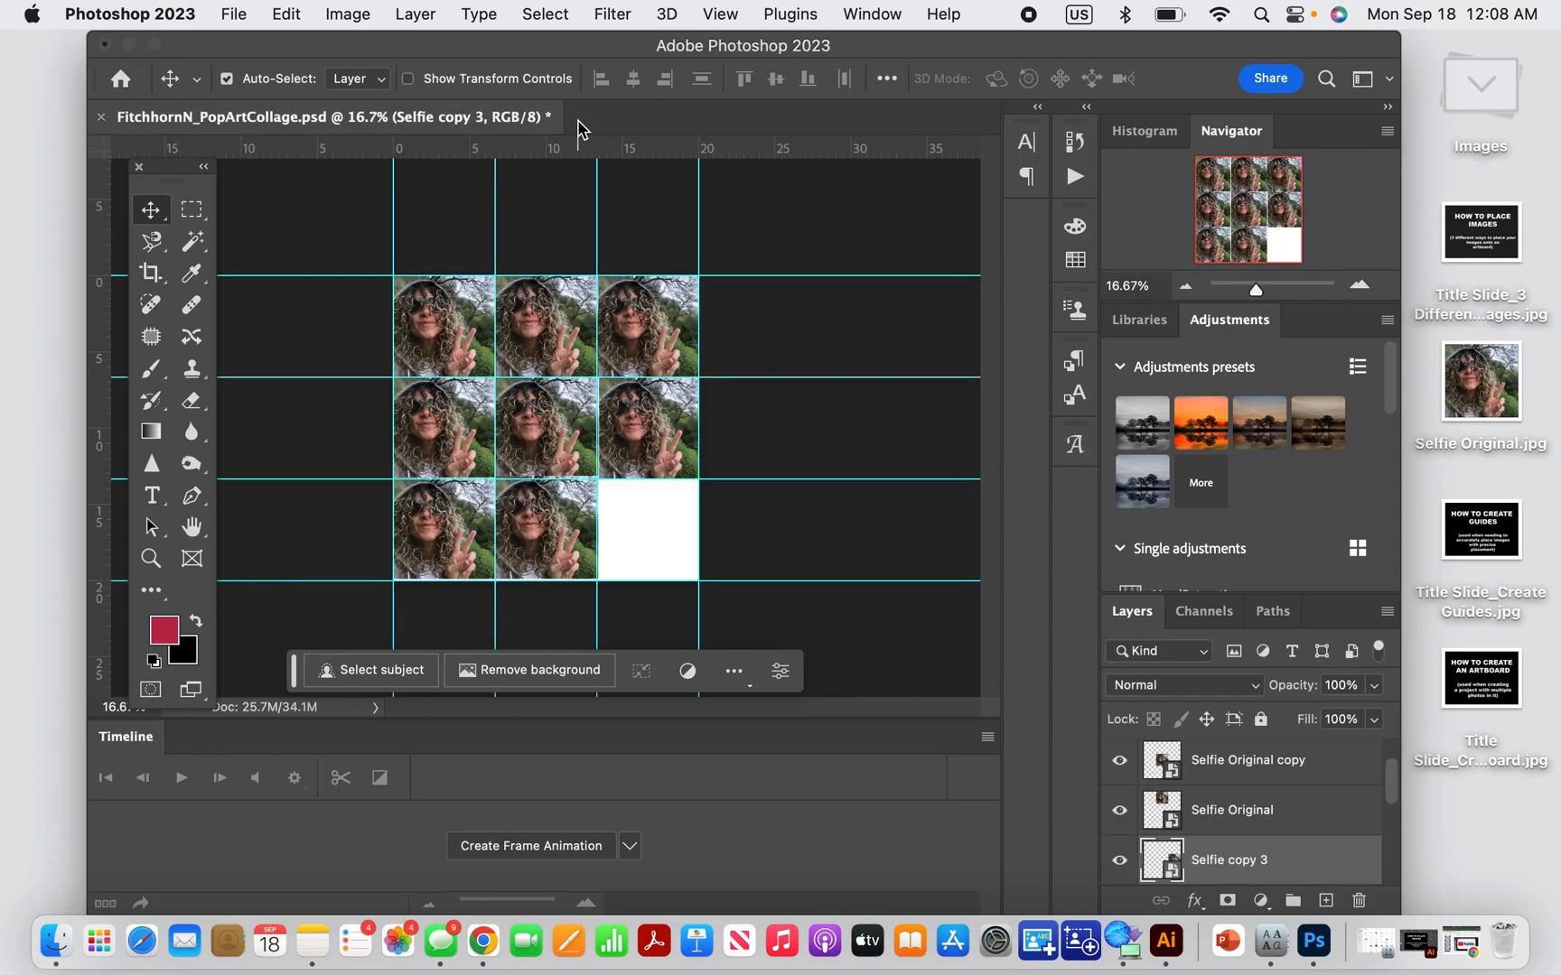
Open Selfie Original.jpg from the desktop as its own document and unlock its background layer
{"action": "left_click_drag", "start_coordinate": [1492, 404], "coordinate": [1317, 950]}
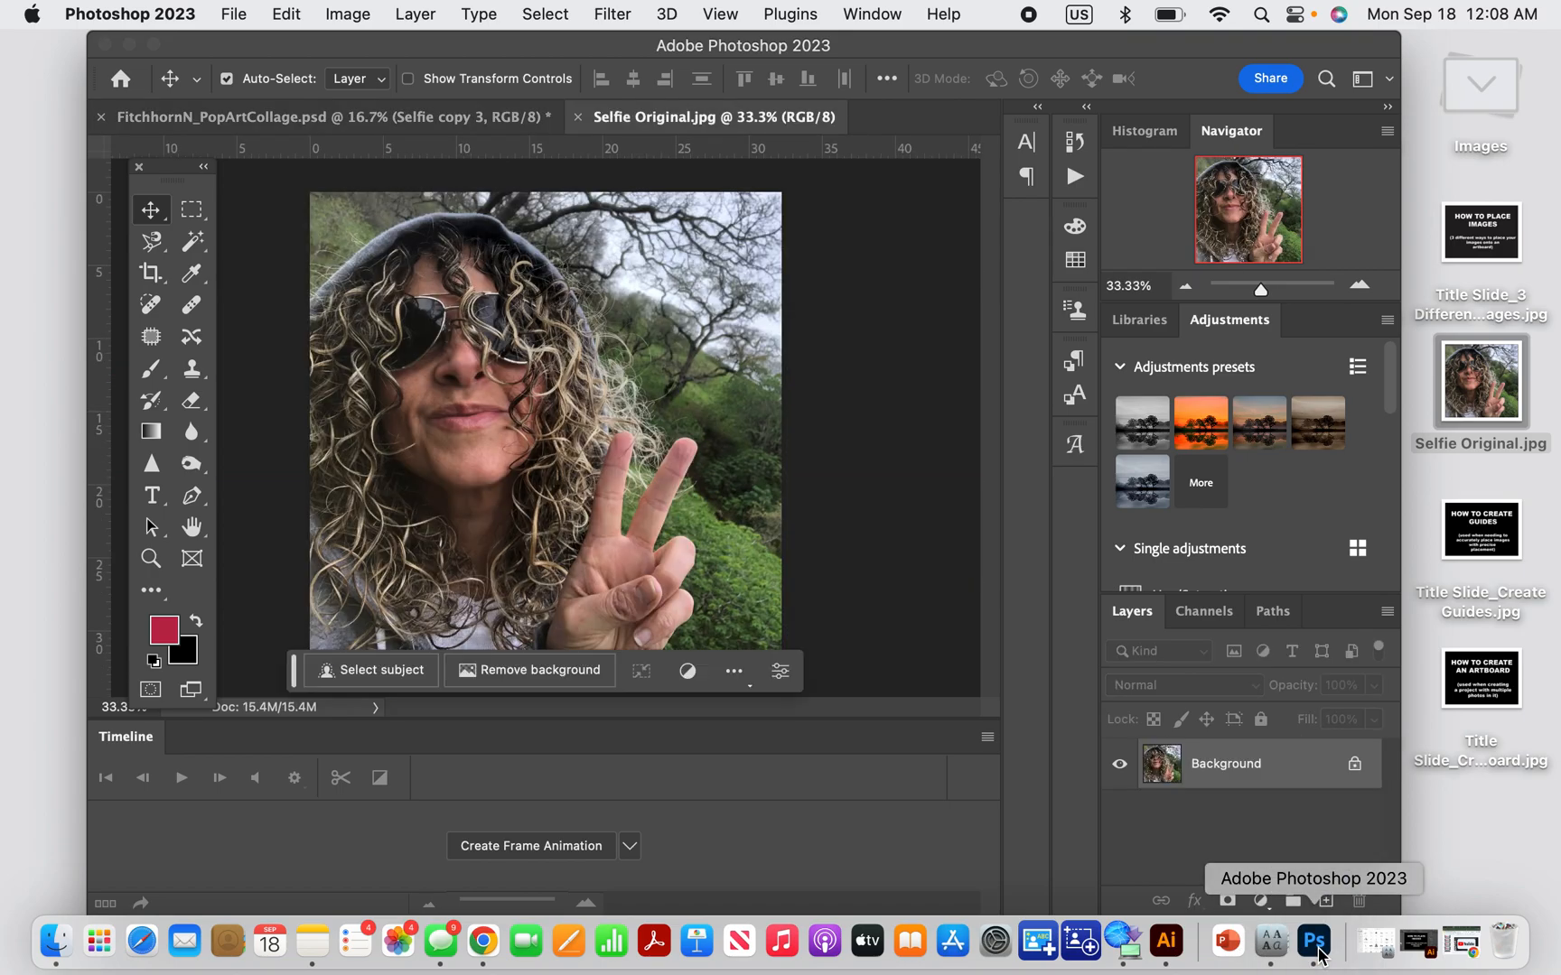
{"action": "left_click", "coordinate": [511, 125]}
{"action": "left_click", "coordinate": [686, 118]}
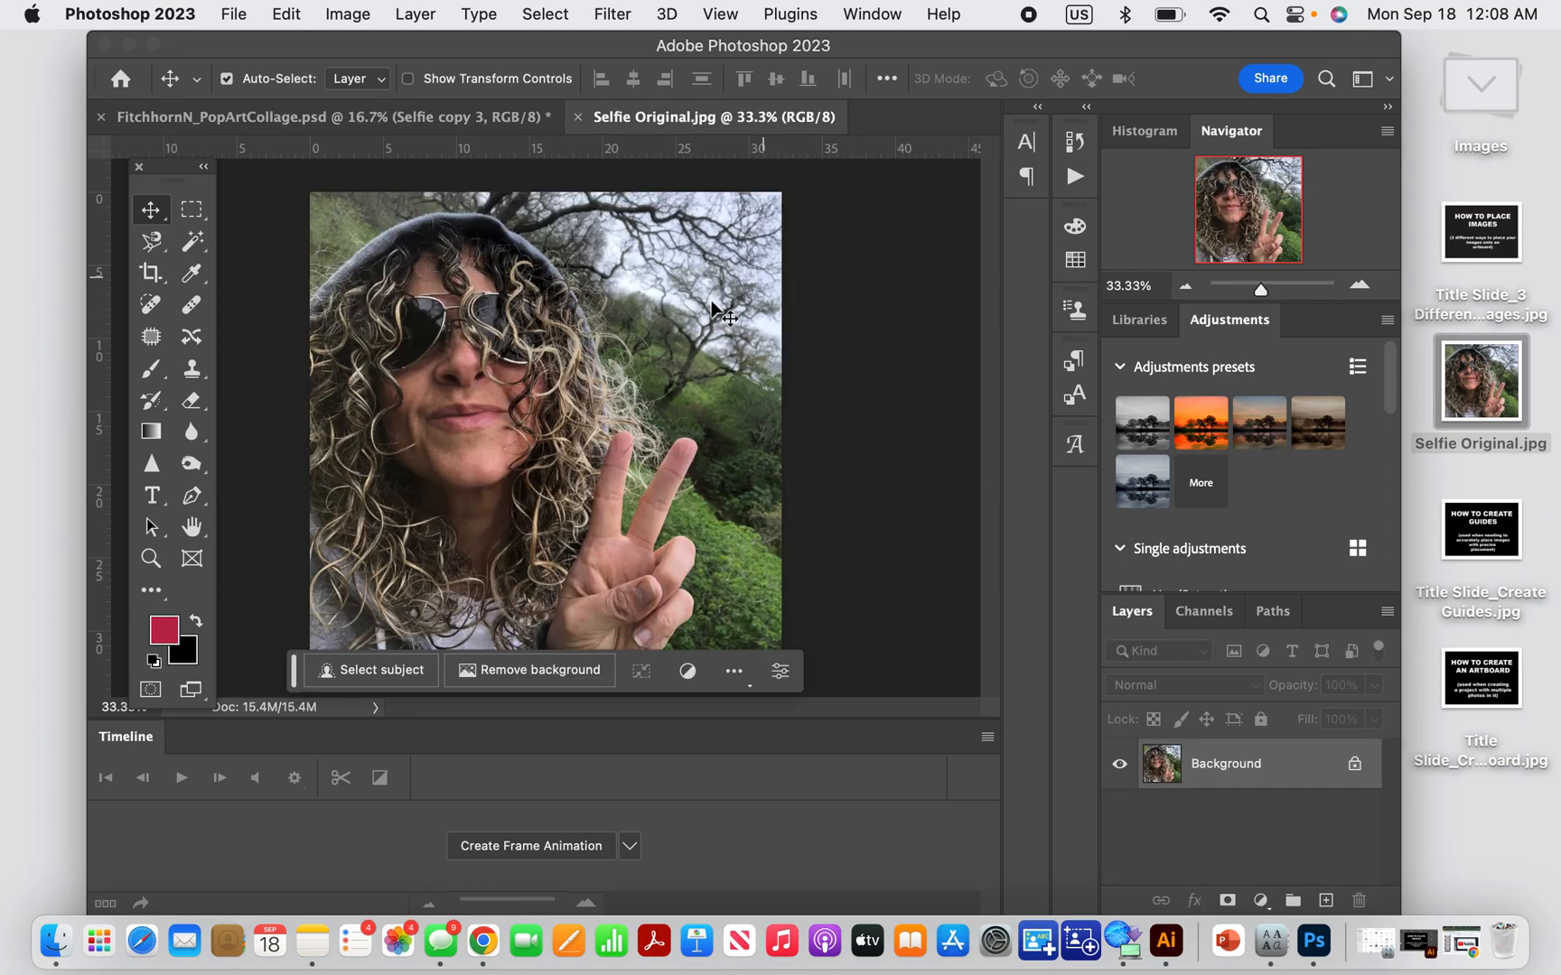
{"action": "left_click", "coordinate": [1353, 767]}
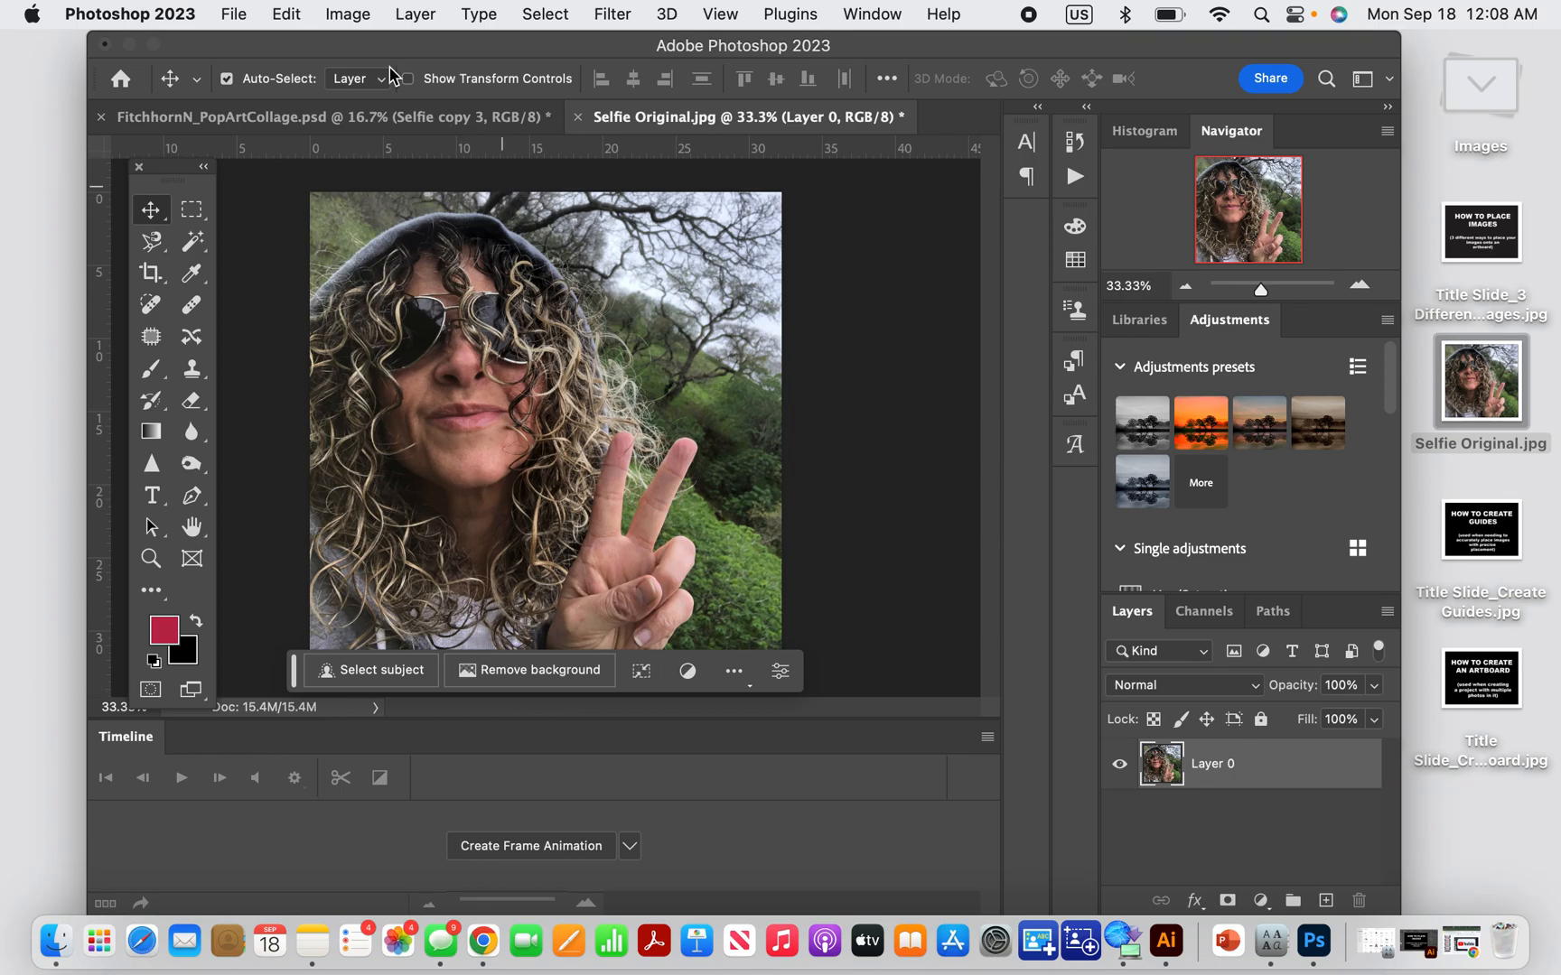
Tint the selfie purple with a Color Balance adjustment on the midtones, using color levels +100, -100 and +92
{"action": "left_click", "coordinate": [344, 15]}
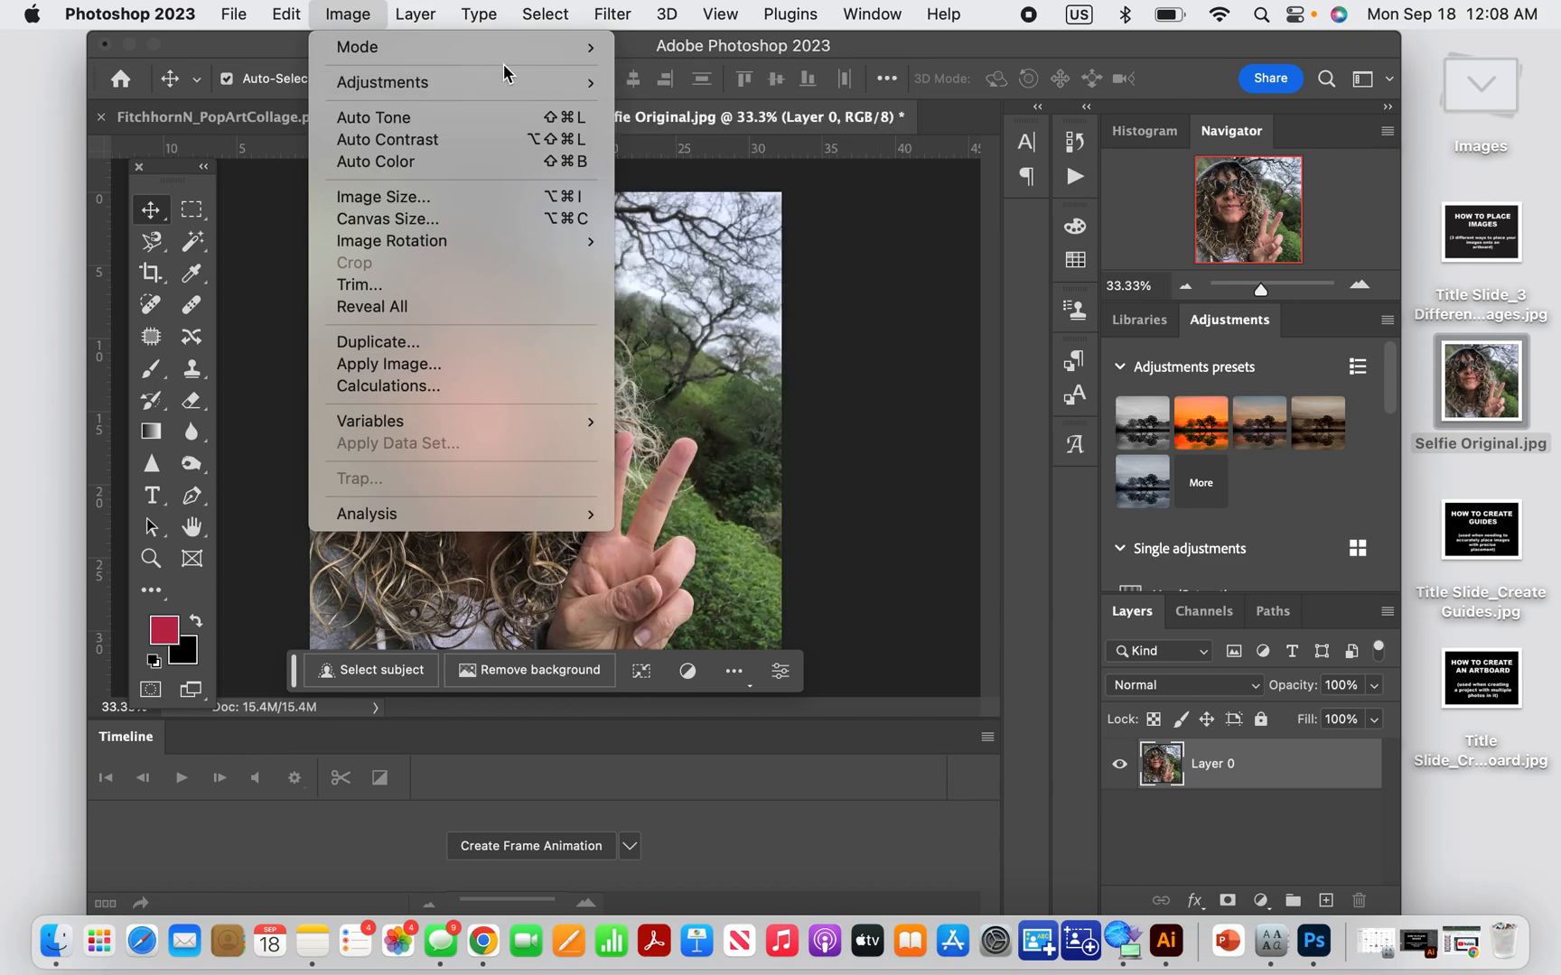
{"action": "mouse_move", "coordinate": [548, 81]}
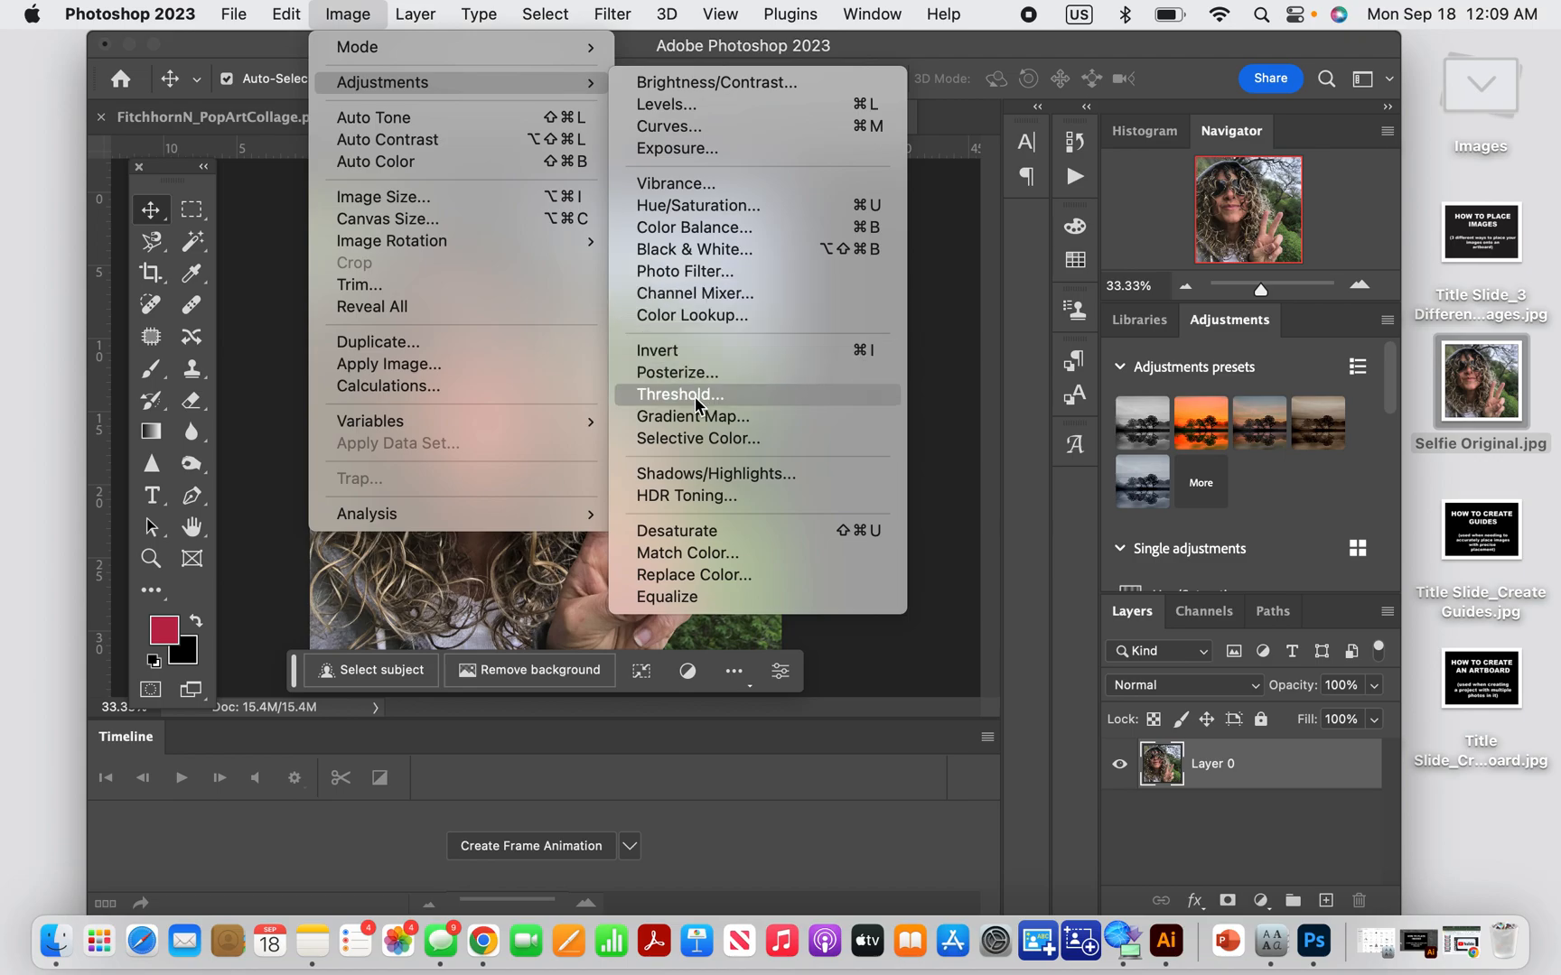
{"action": "left_click", "coordinate": [716, 227]}
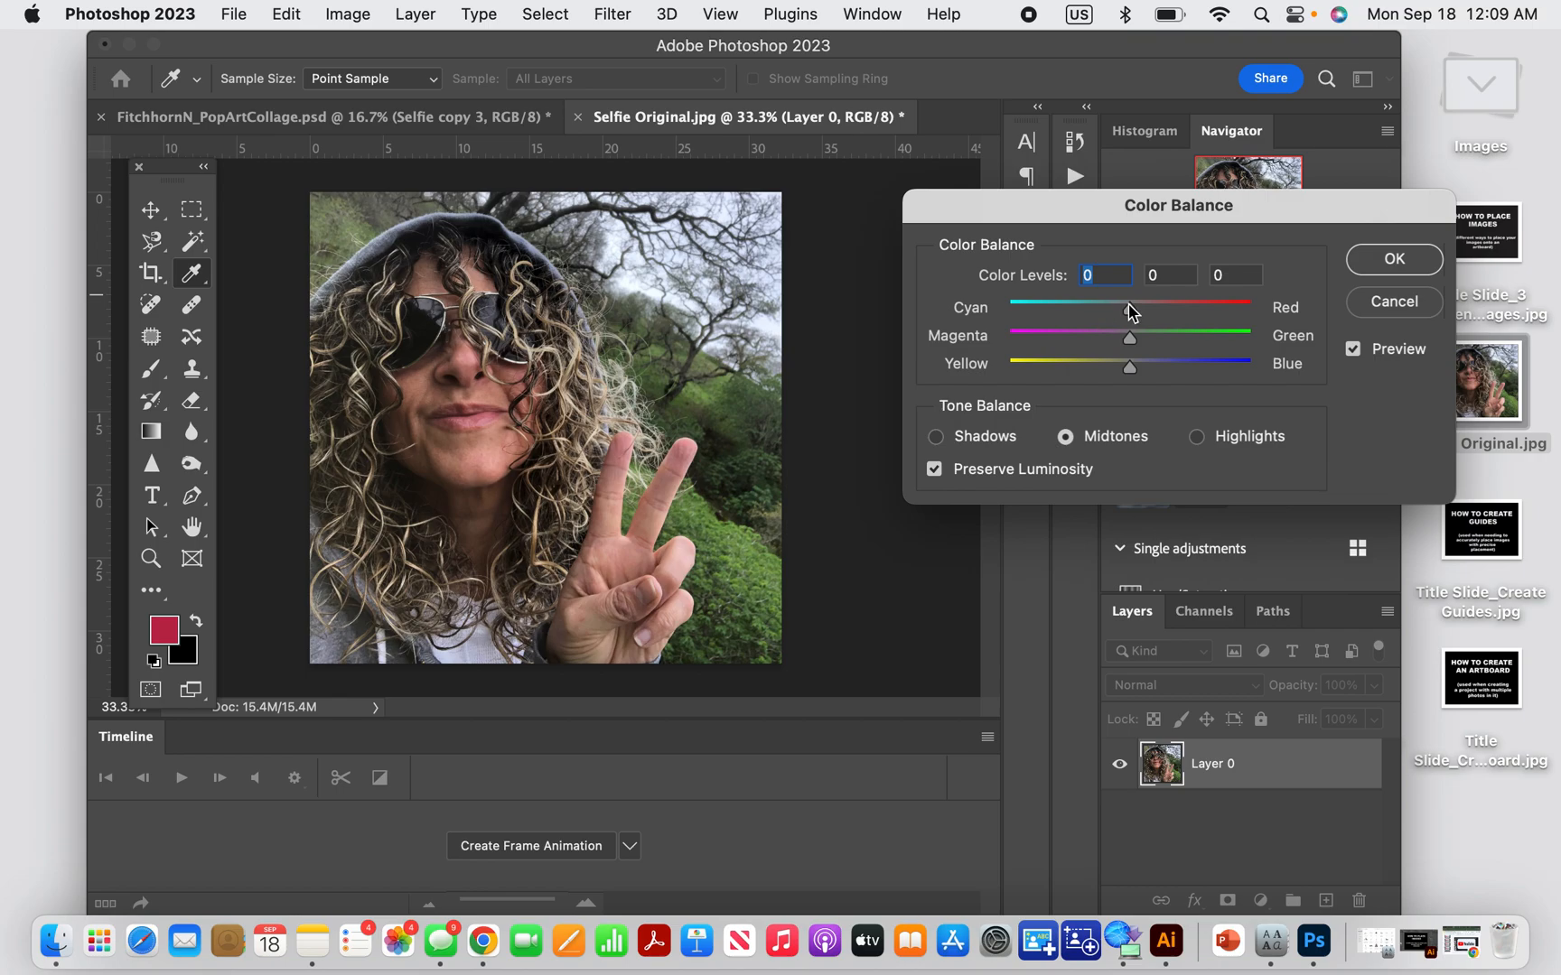
{"action": "left_click_drag", "start_coordinate": [1129, 309], "coordinate": [1019, 307]}
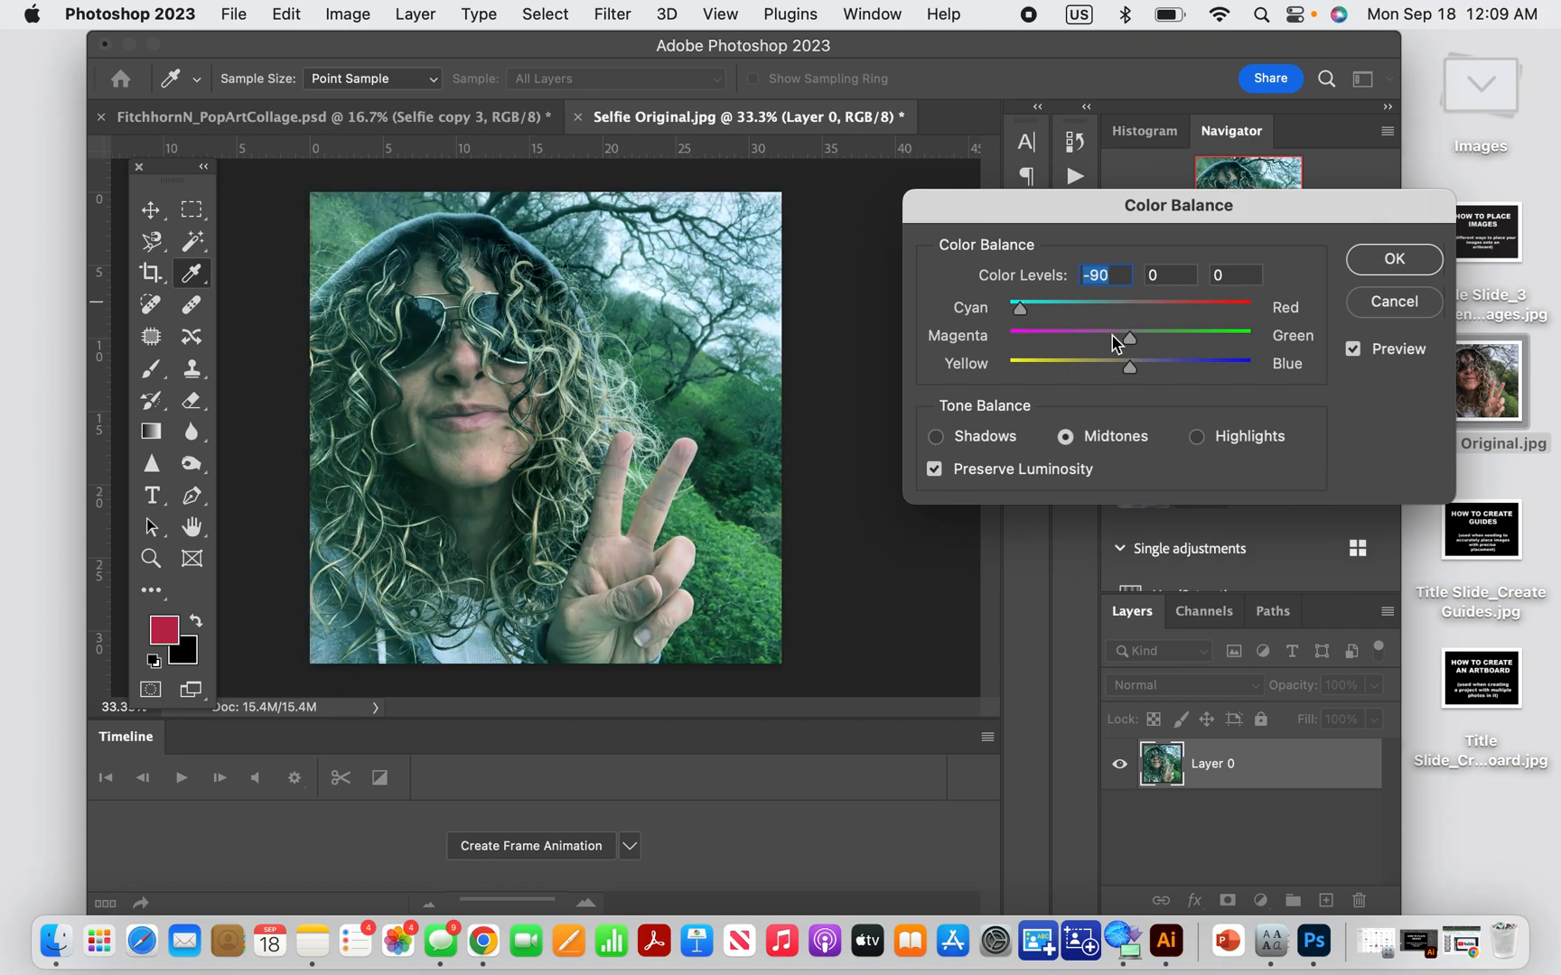
{"action": "left_click_drag", "start_coordinate": [1129, 338], "coordinate": [1030, 366]}
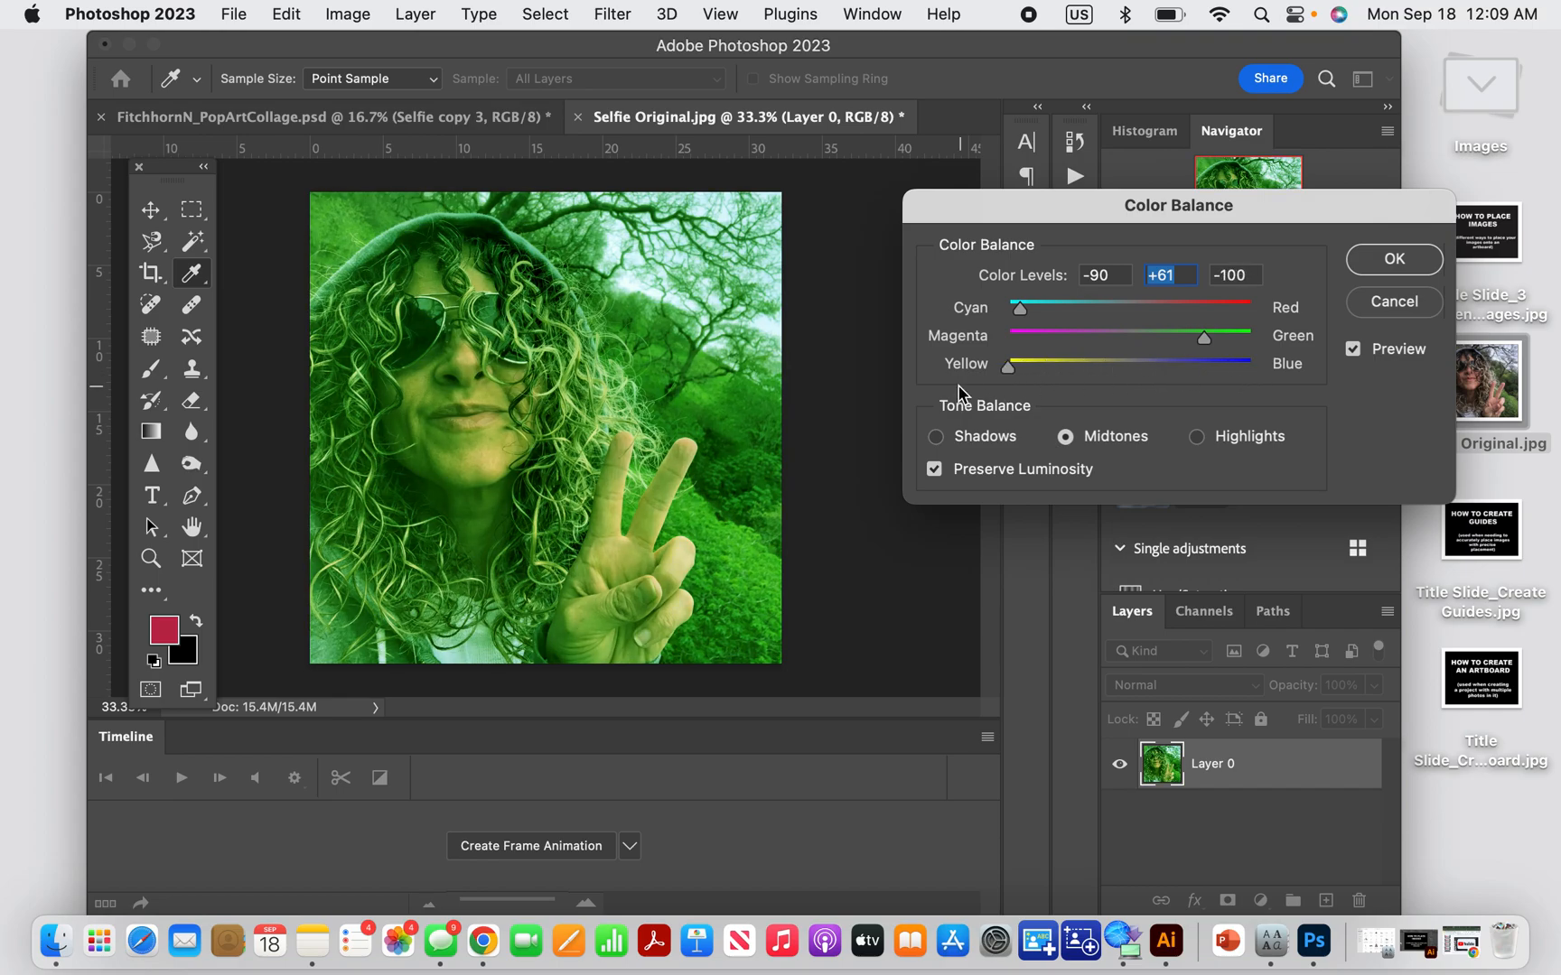
{"action": "left_click_drag", "start_coordinate": [1203, 338], "coordinate": [1256, 320]}
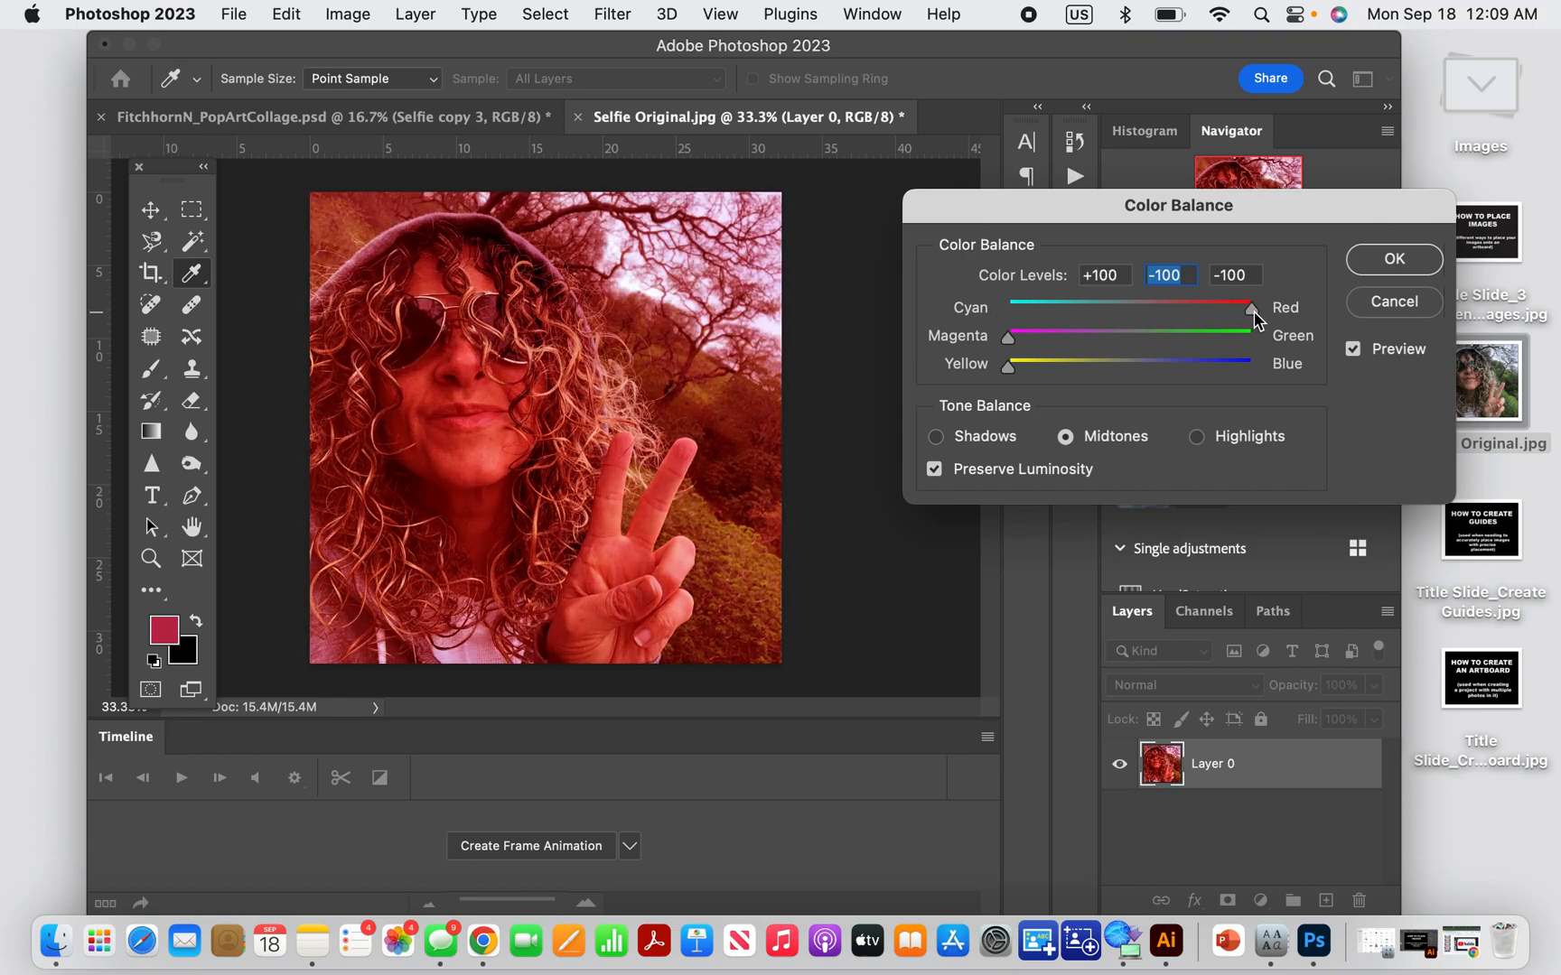
{"action": "left_click_drag", "start_coordinate": [1008, 366], "coordinate": [1242, 372]}
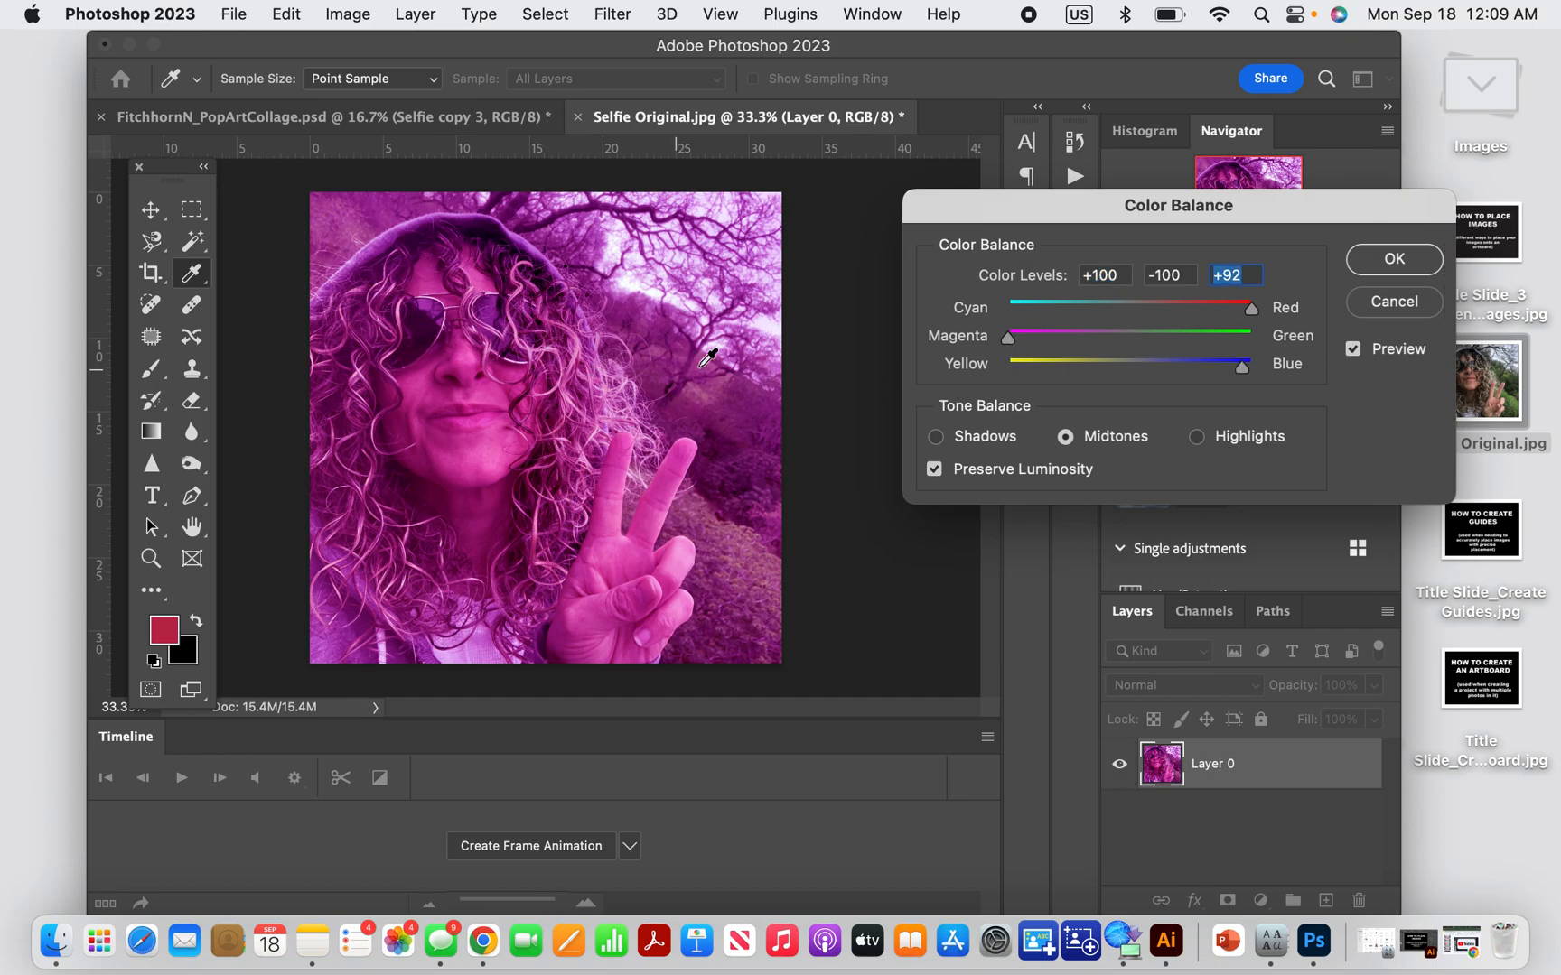
{"action": "left_click", "coordinate": [1397, 260]}
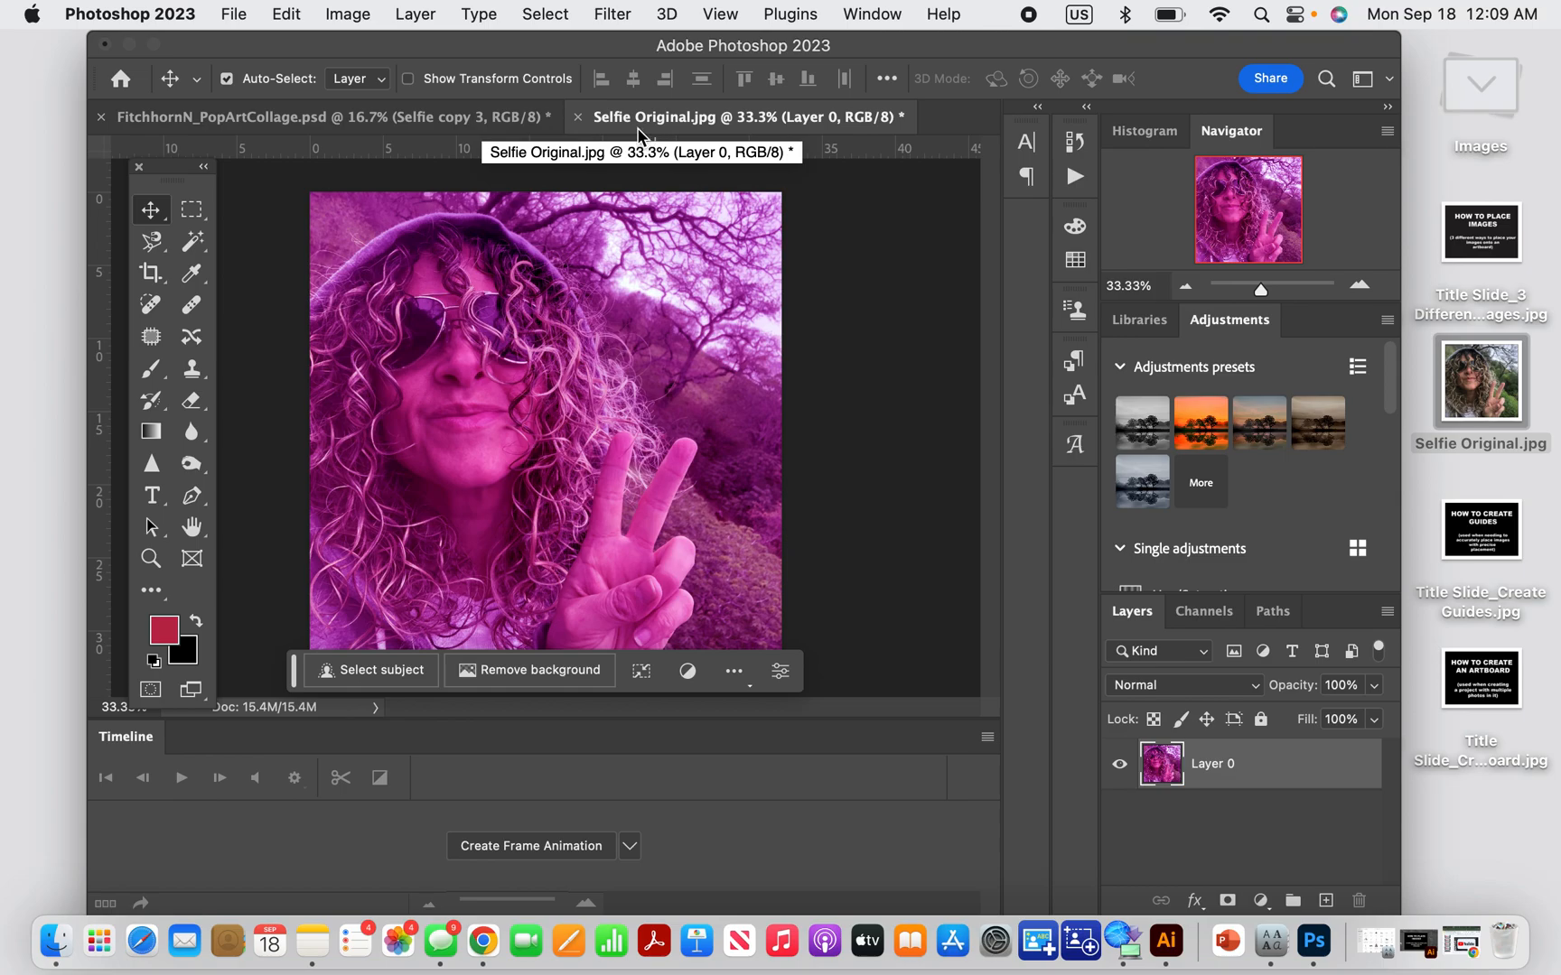
Export the purple selfie as a JPG named "Selfie purple.jpg" to the Desktop, replacing the existing file
{"action": "left_click", "coordinate": [237, 17]}
{"action": "mouse_move", "coordinate": [395, 402]}
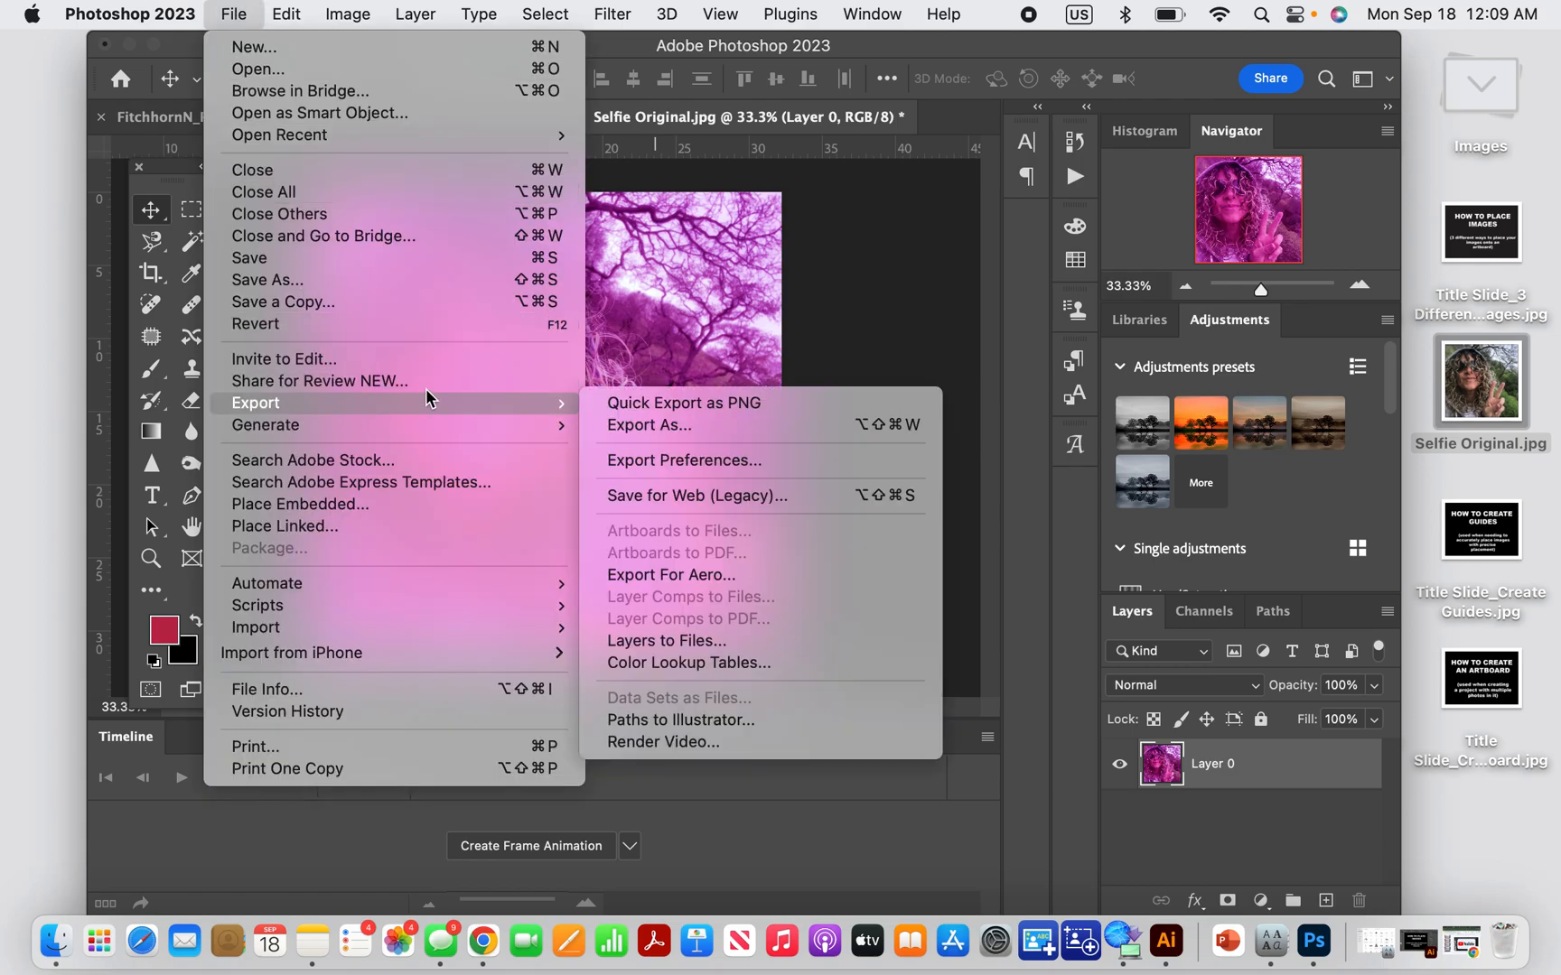
{"action": "left_click", "coordinate": [617, 425]}
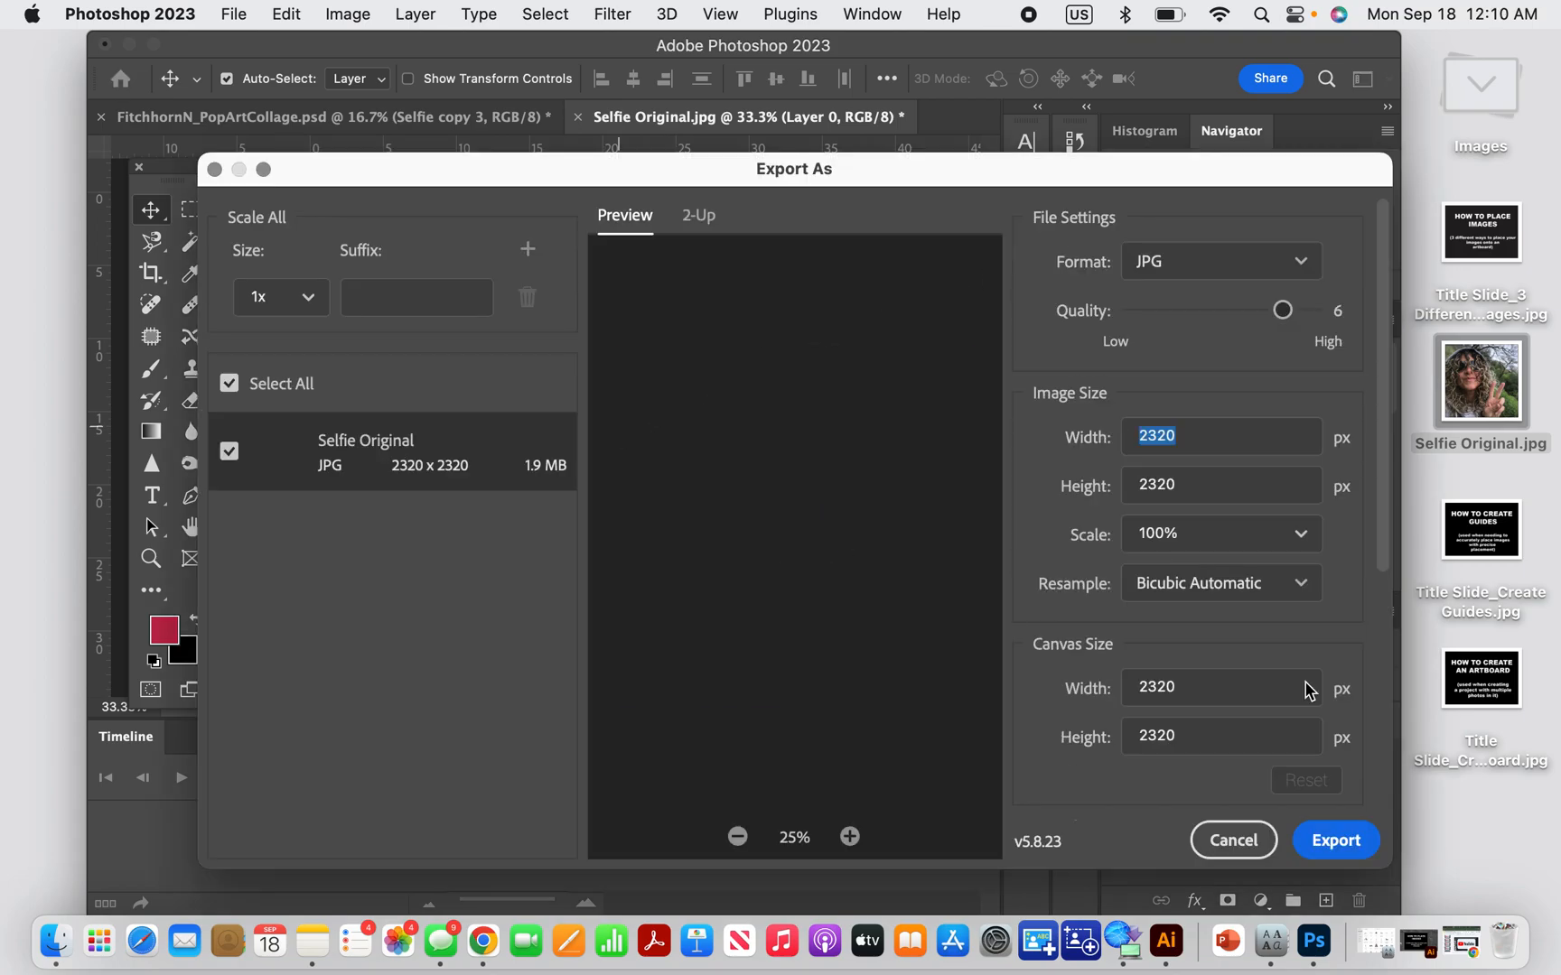
{"action": "left_click", "coordinate": [1324, 844]}
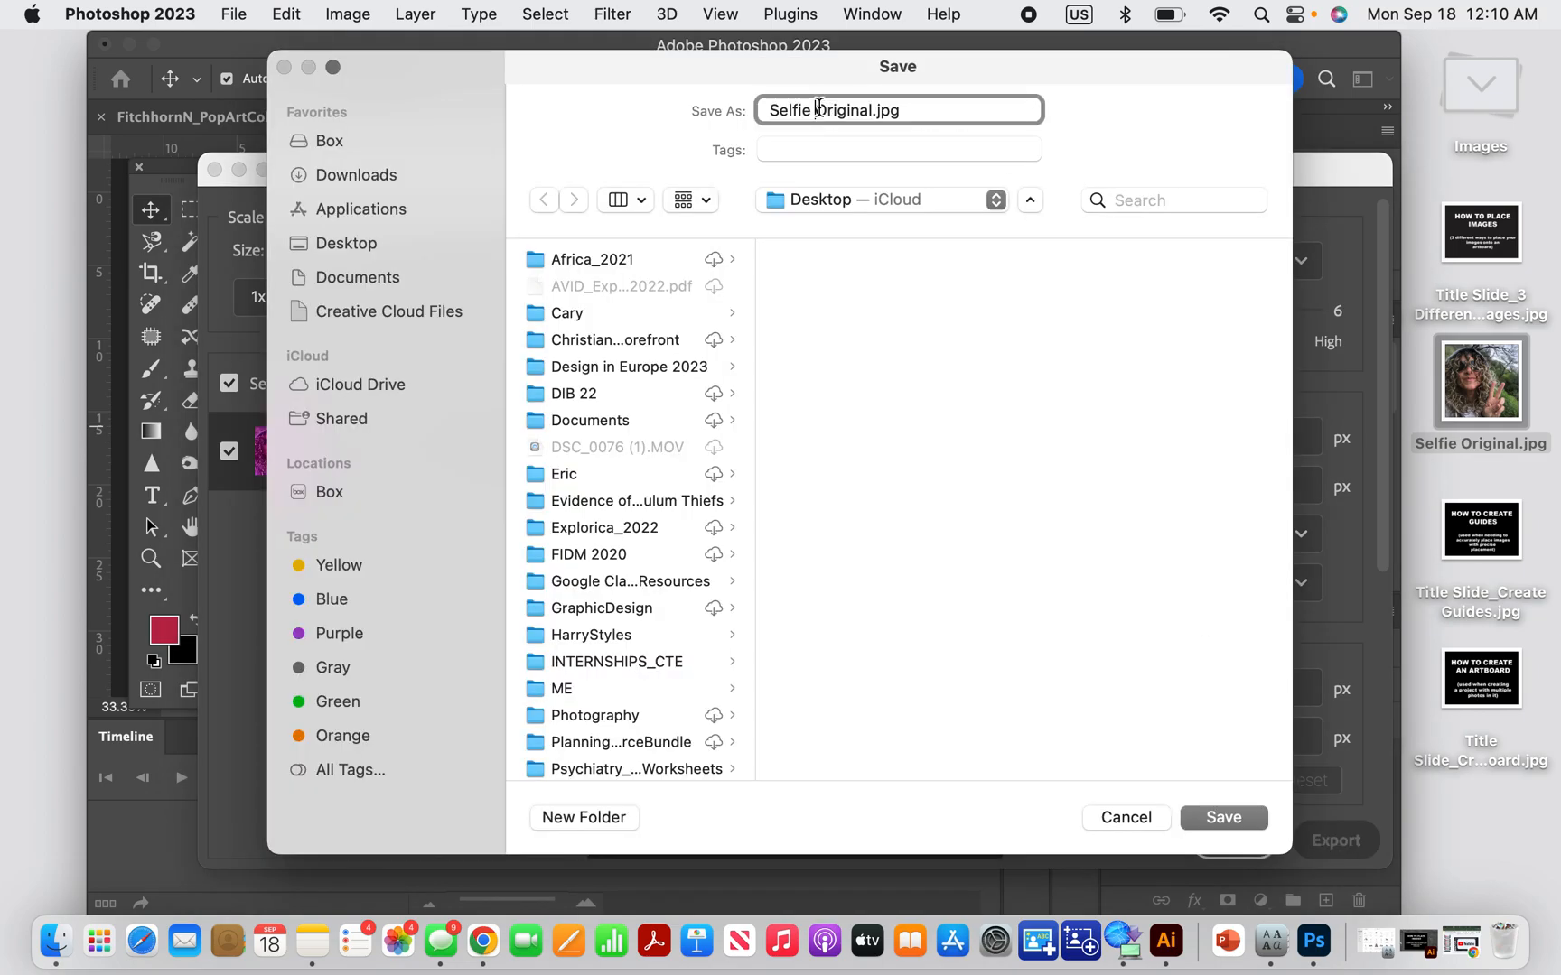
{"action": "left_click_drag", "start_coordinate": [818, 109], "coordinate": [869, 109]}
{"action": "type", "text": "purple"}
{"action": "key", "text": "Delete"}
{"action": "left_click", "coordinate": [1215, 815]}
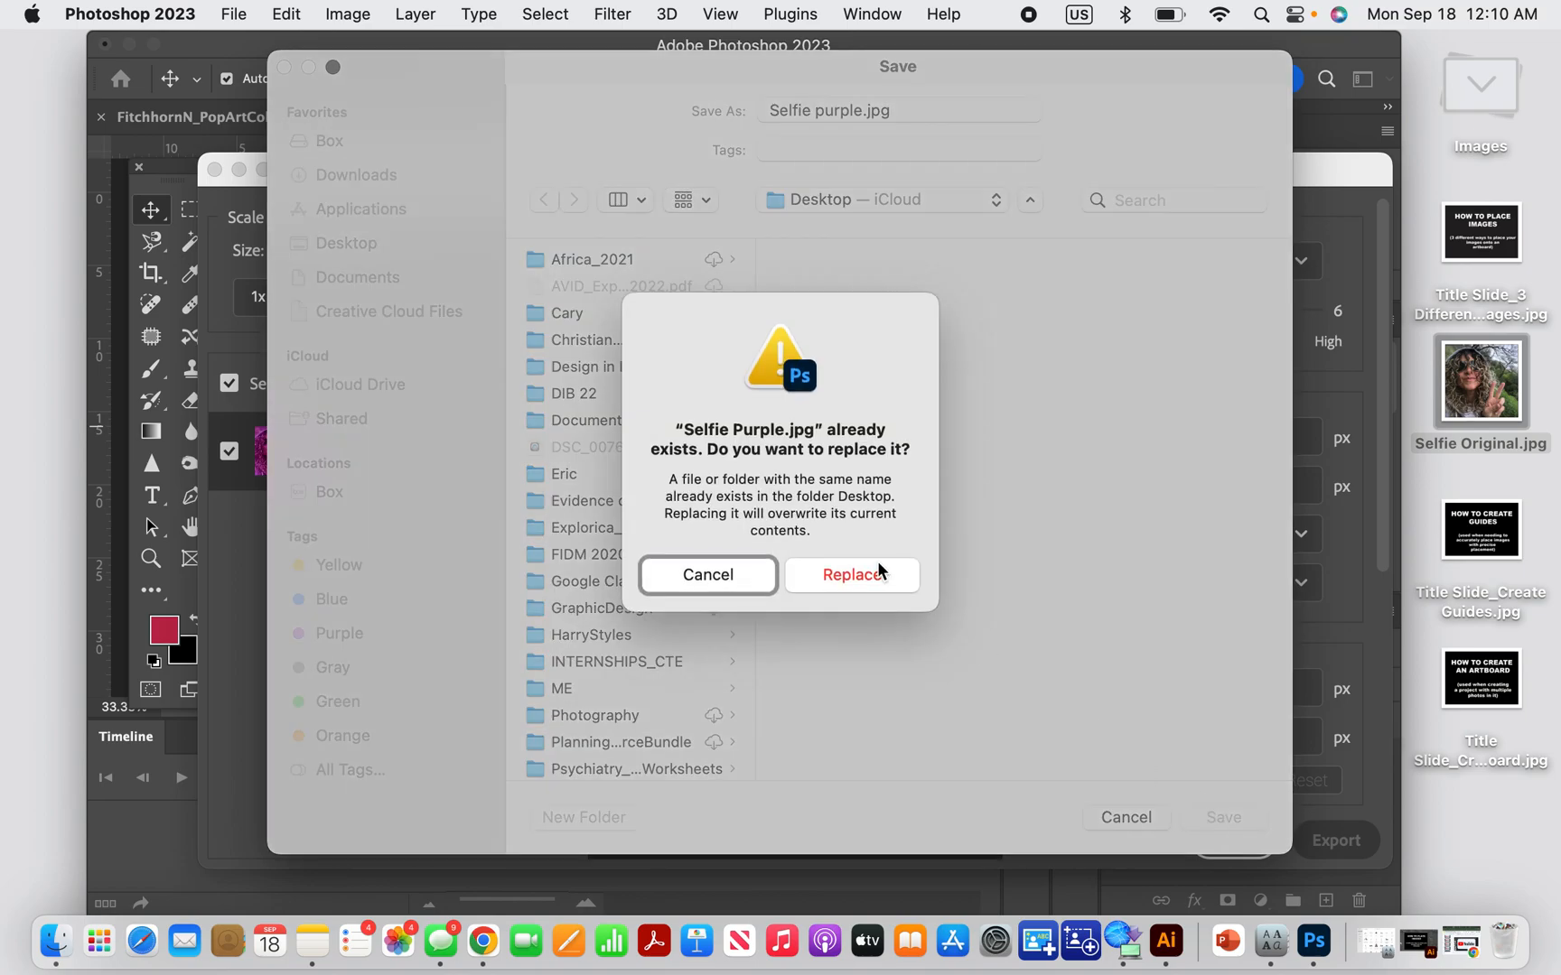
{"action": "left_click", "coordinate": [871, 575]}
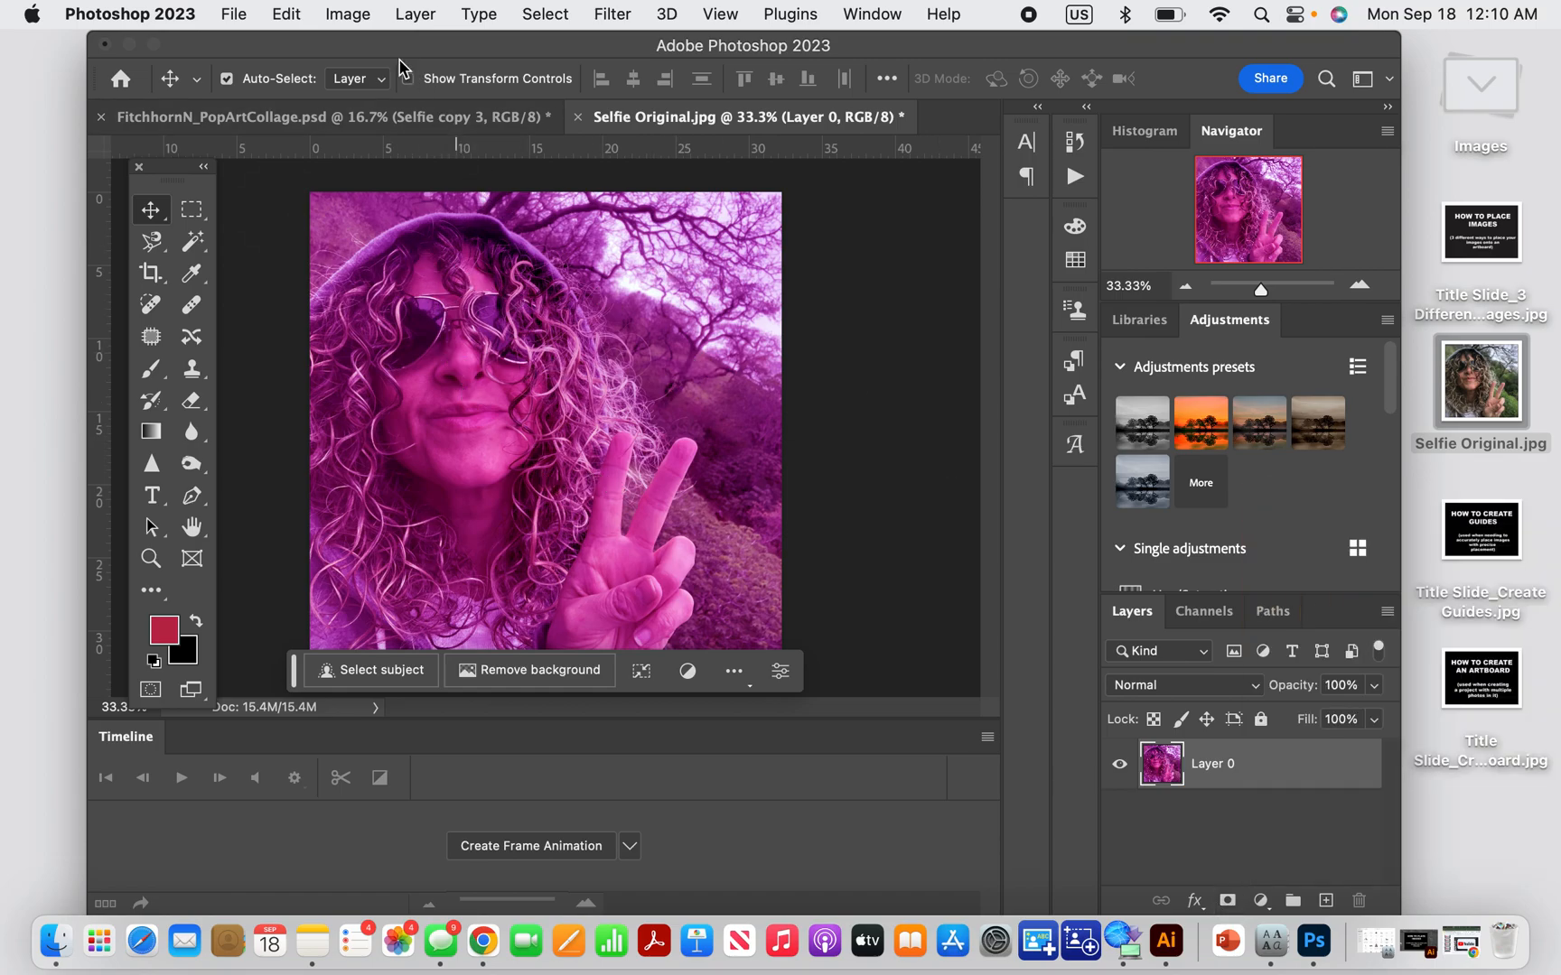
Undo the purple tint and set up a Photo Filter with custom color #00ec38 at 95% density on the selfie
{"action": "key", "text": "super+z"}
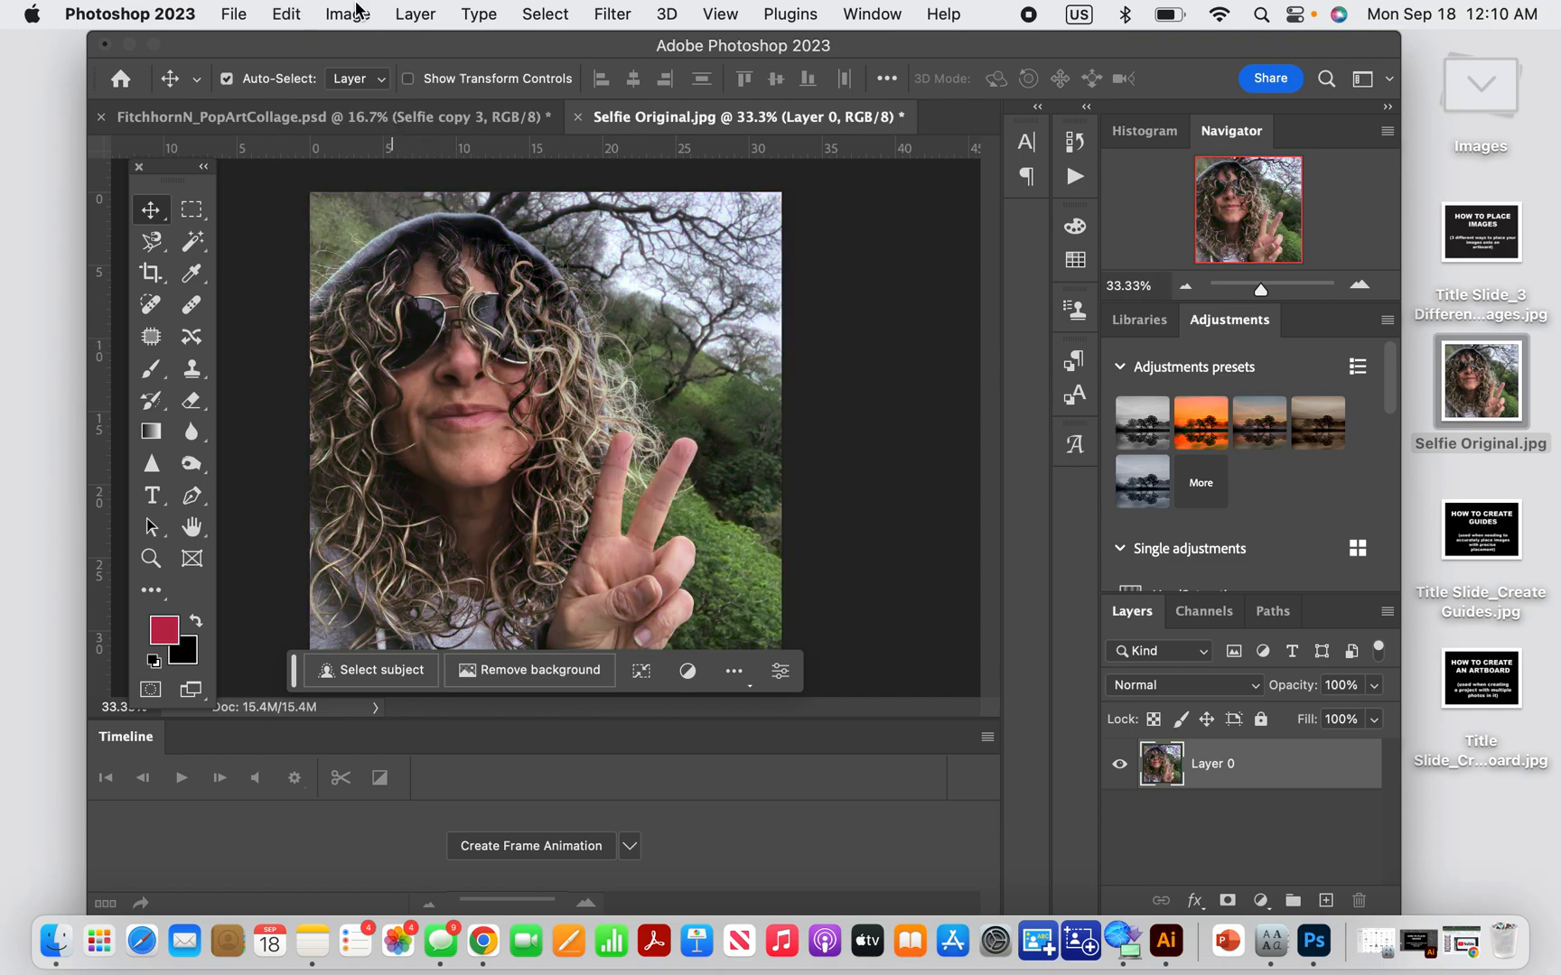
{"action": "left_click", "coordinate": [352, 14]}
{"action": "mouse_move", "coordinate": [390, 87]}
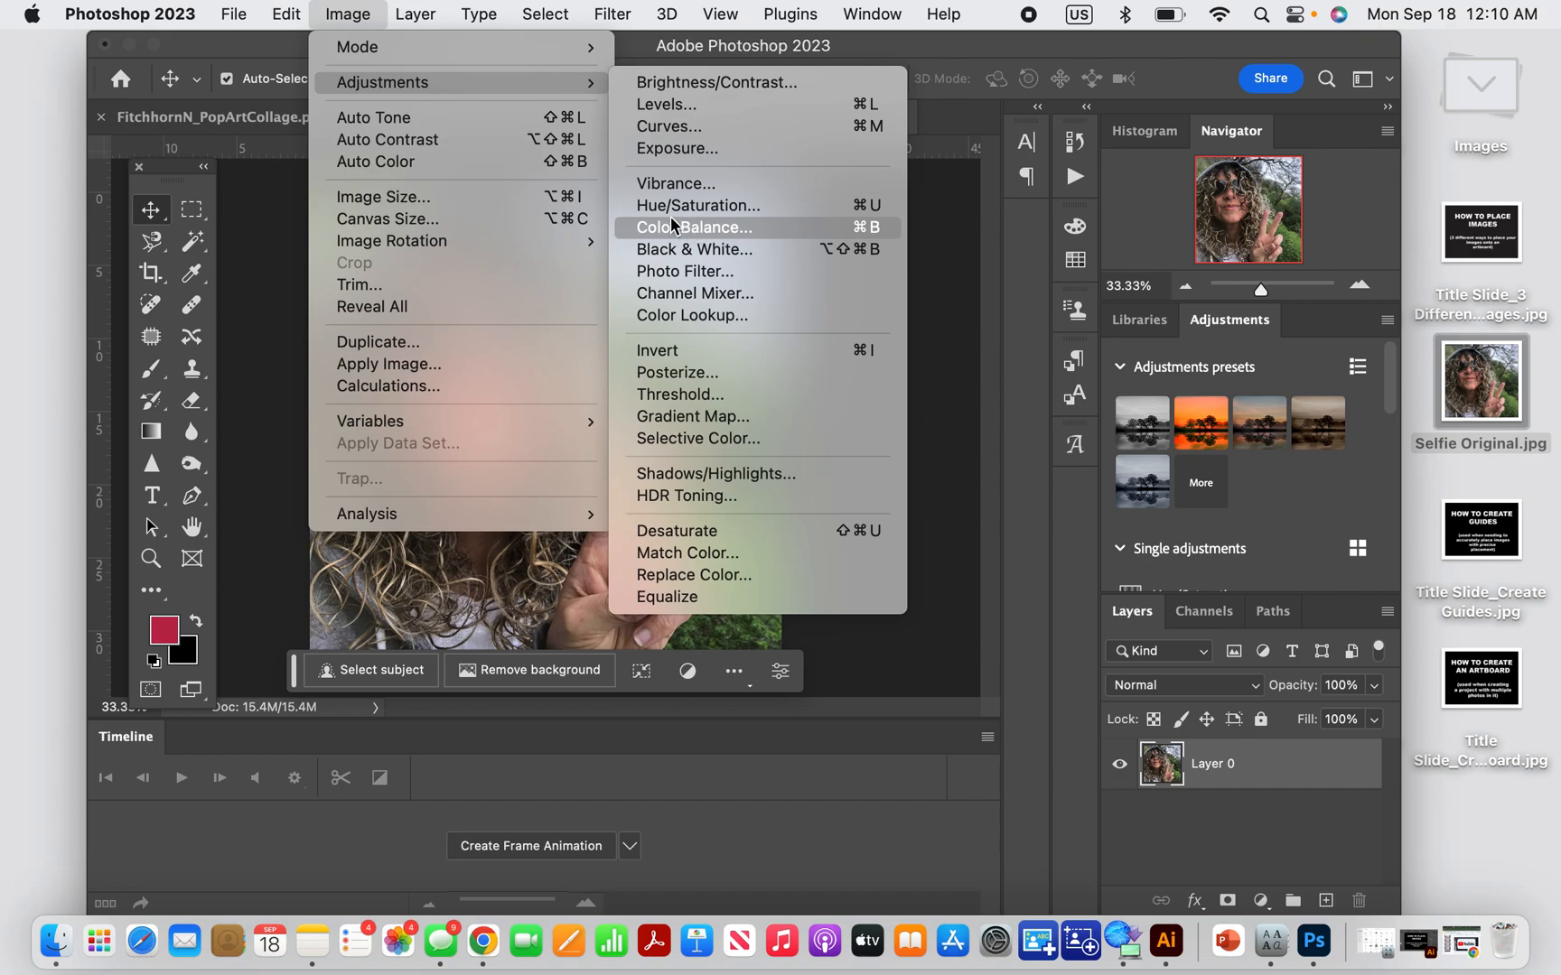
{"action": "left_click", "coordinate": [701, 273]}
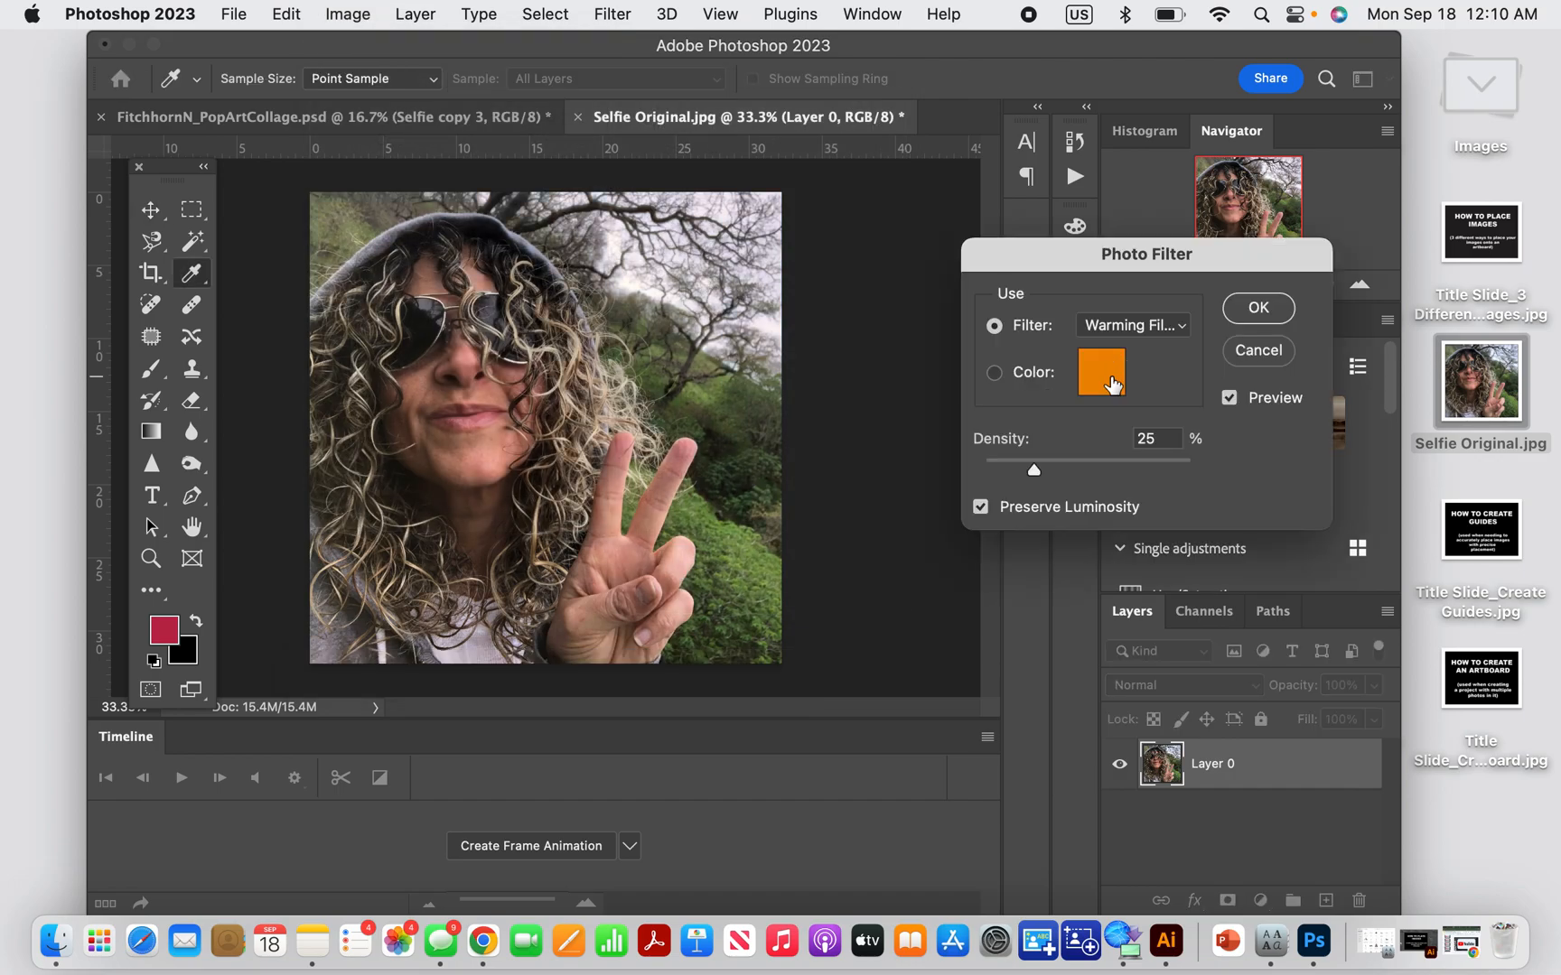
{"action": "left_click", "coordinate": [995, 373]}
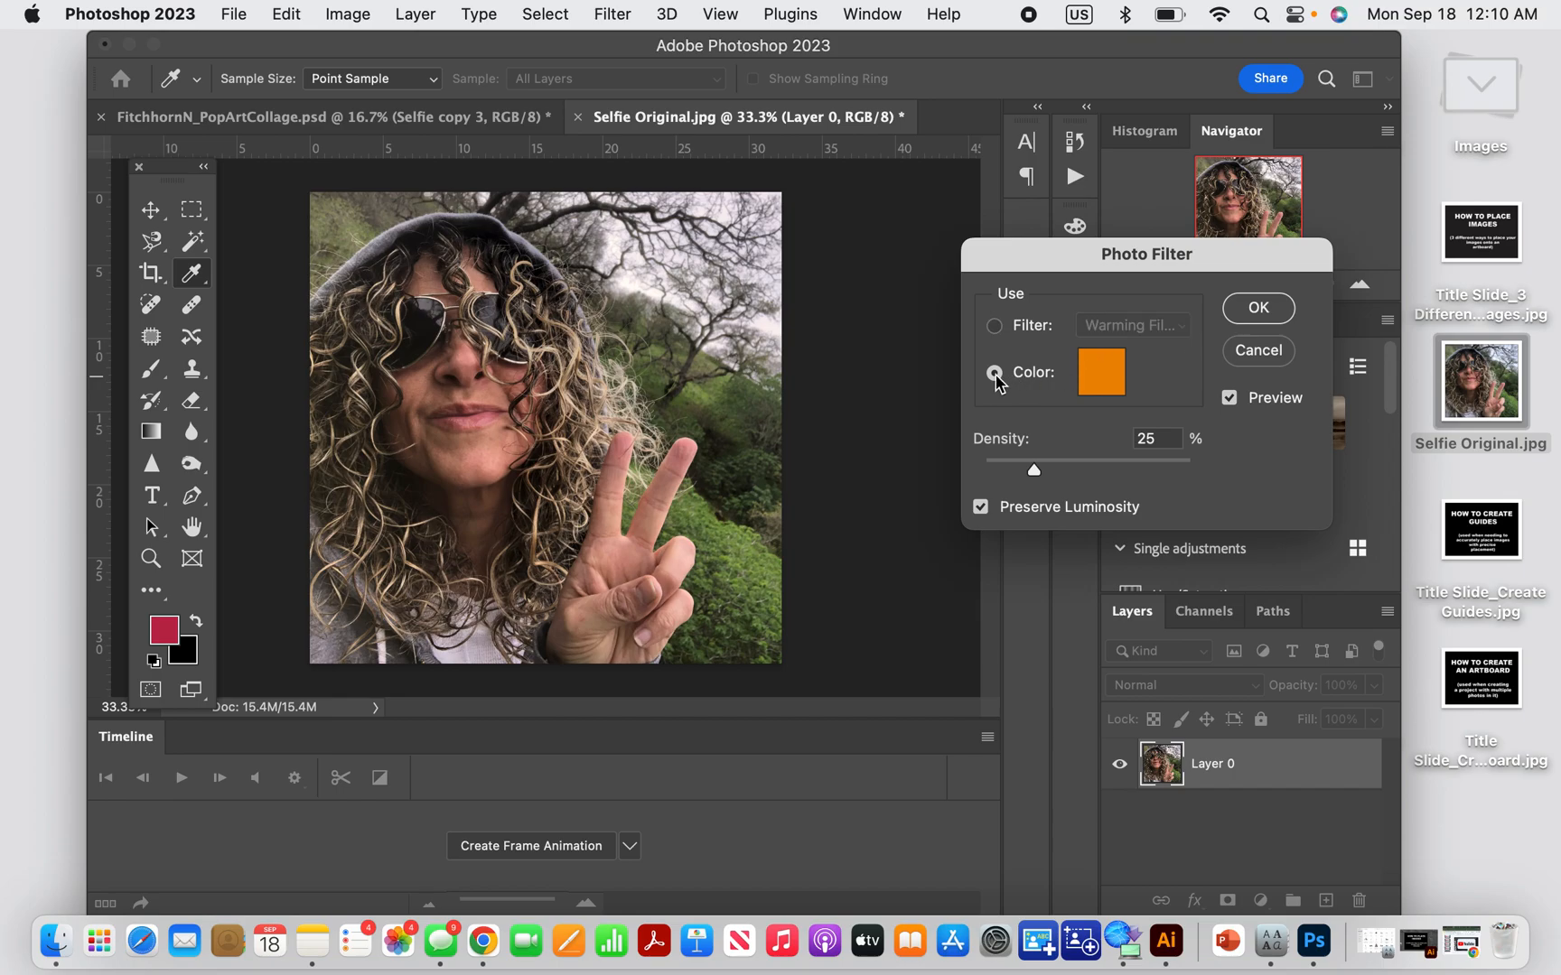
{"action": "left_click", "coordinate": [1106, 384]}
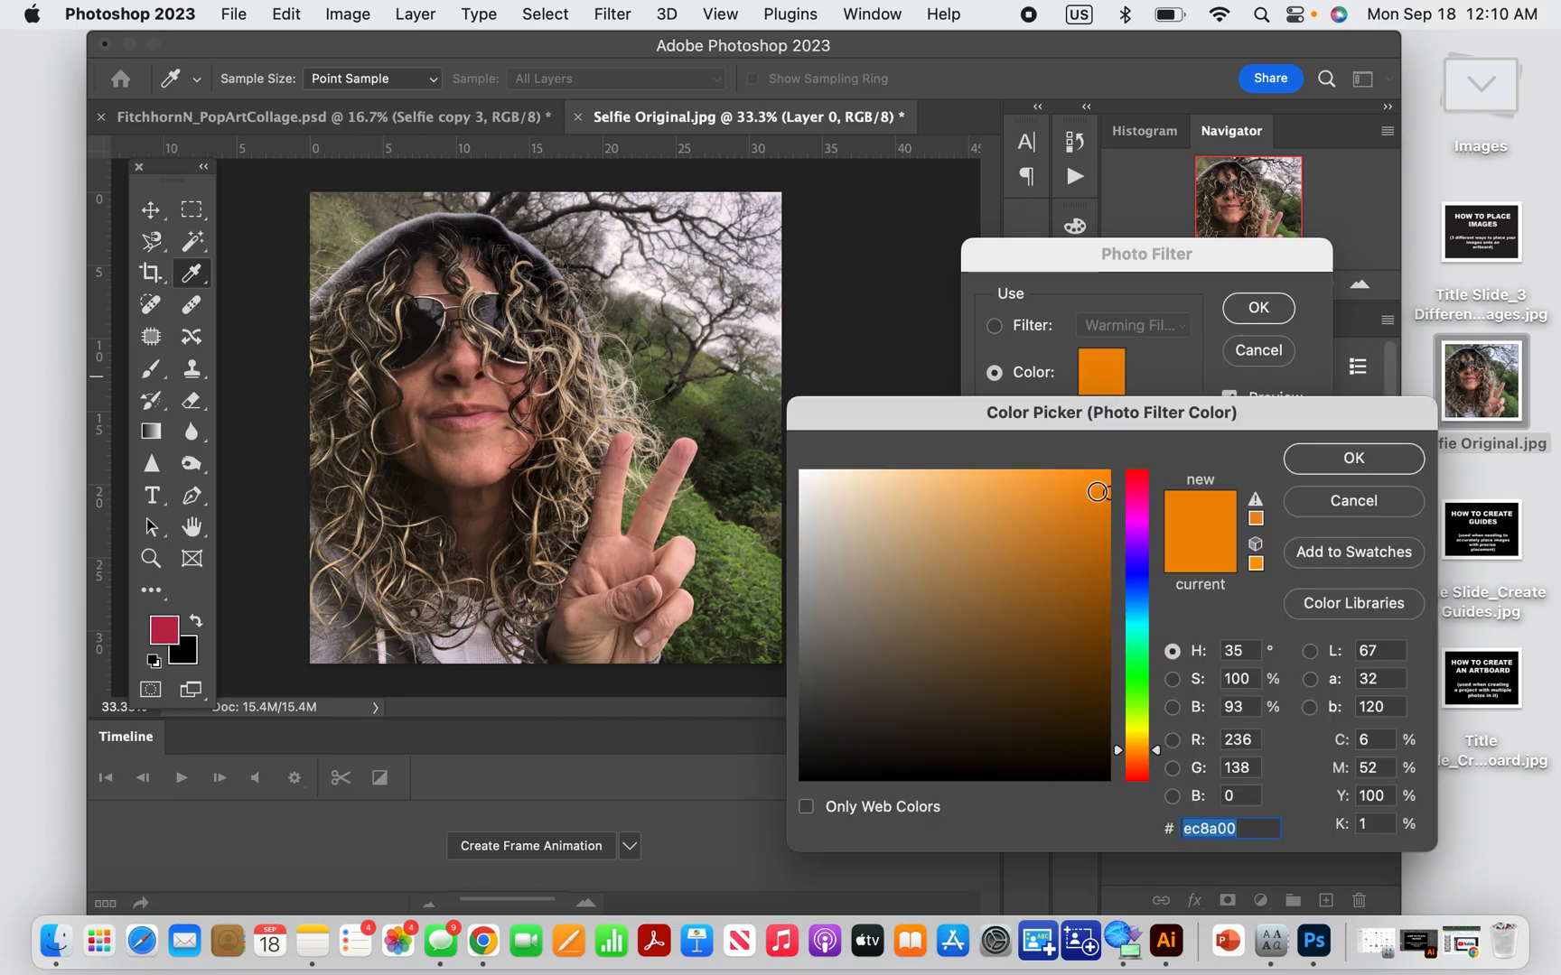
{"action": "left_click", "coordinate": [1141, 666]}
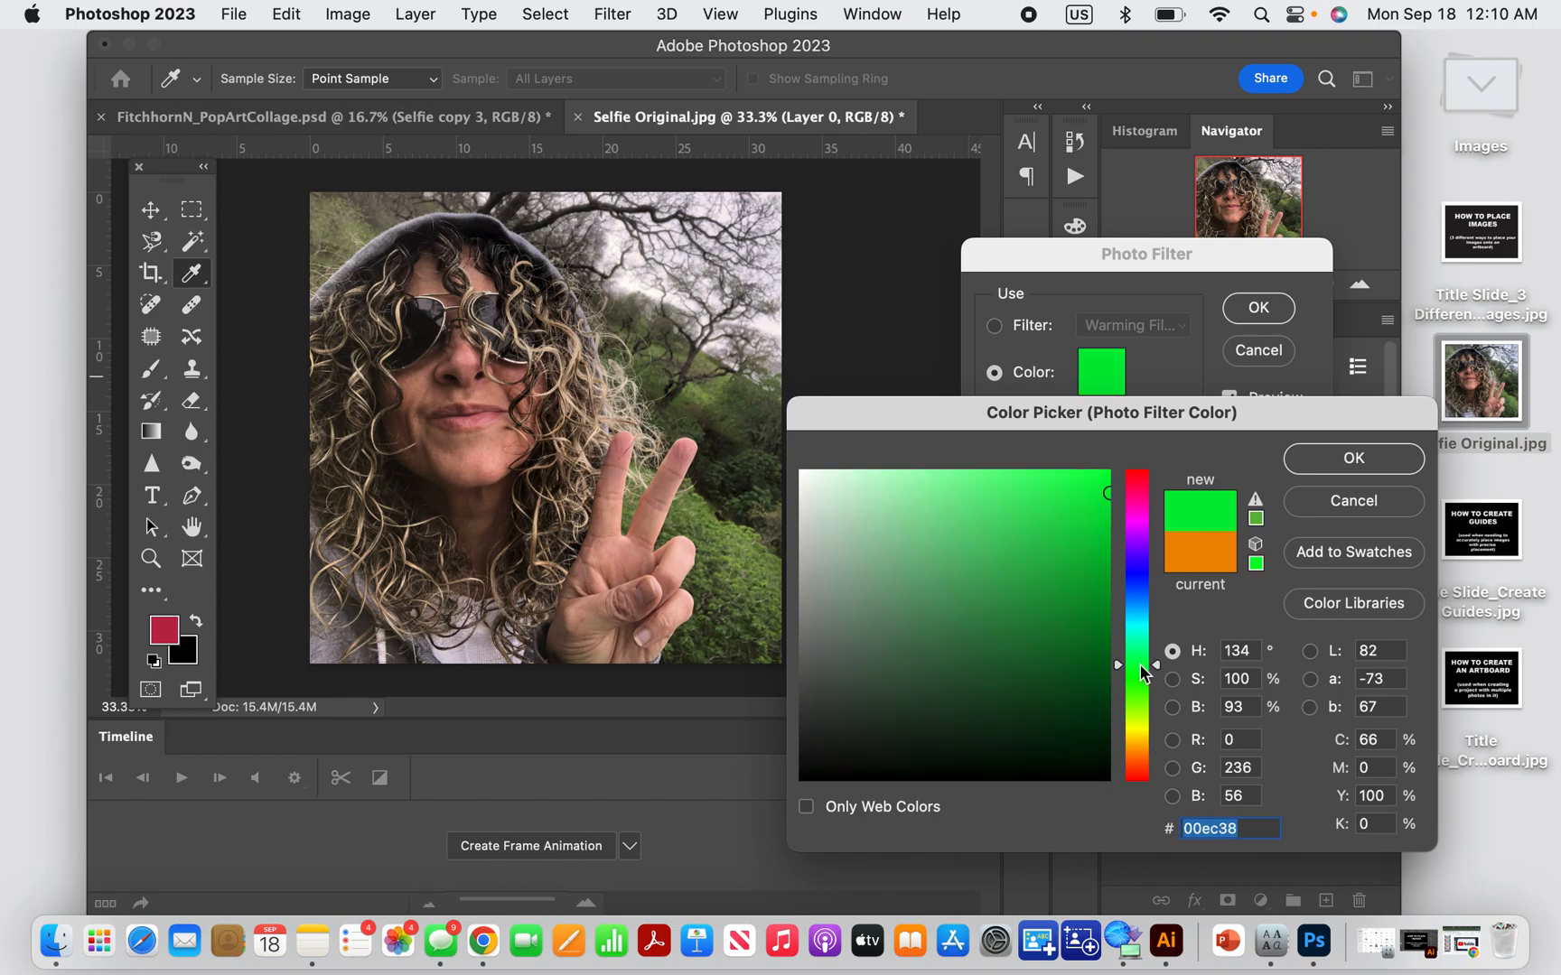
{"action": "left_click", "coordinate": [1320, 465]}
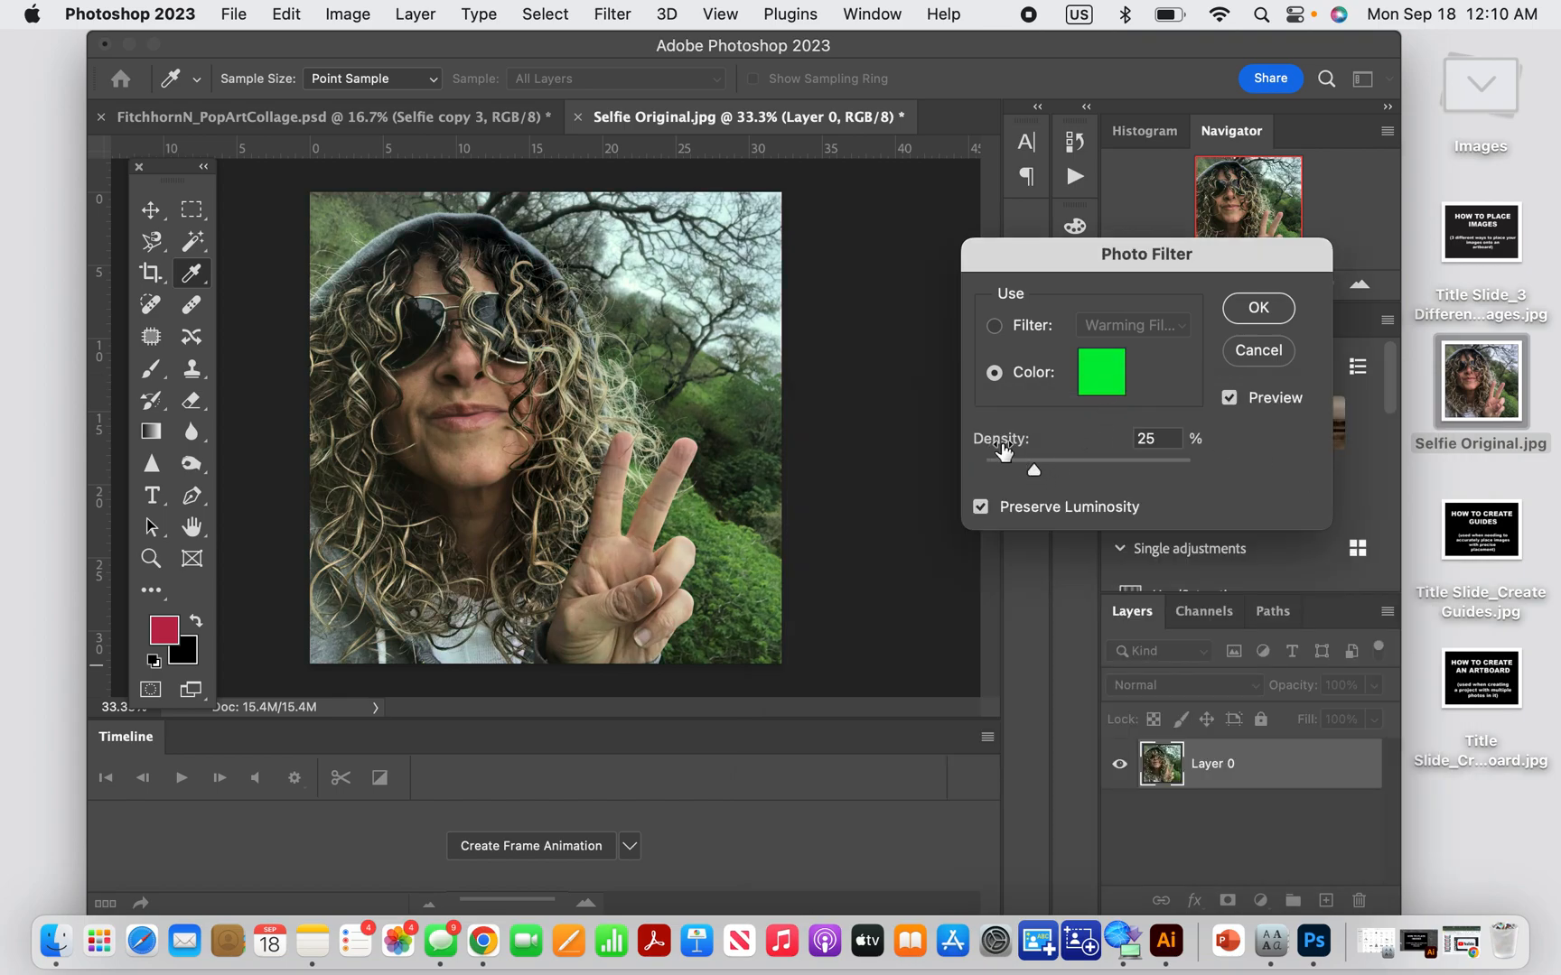
{"action": "left_click_drag", "start_coordinate": [1045, 476], "coordinate": [1182, 471]}
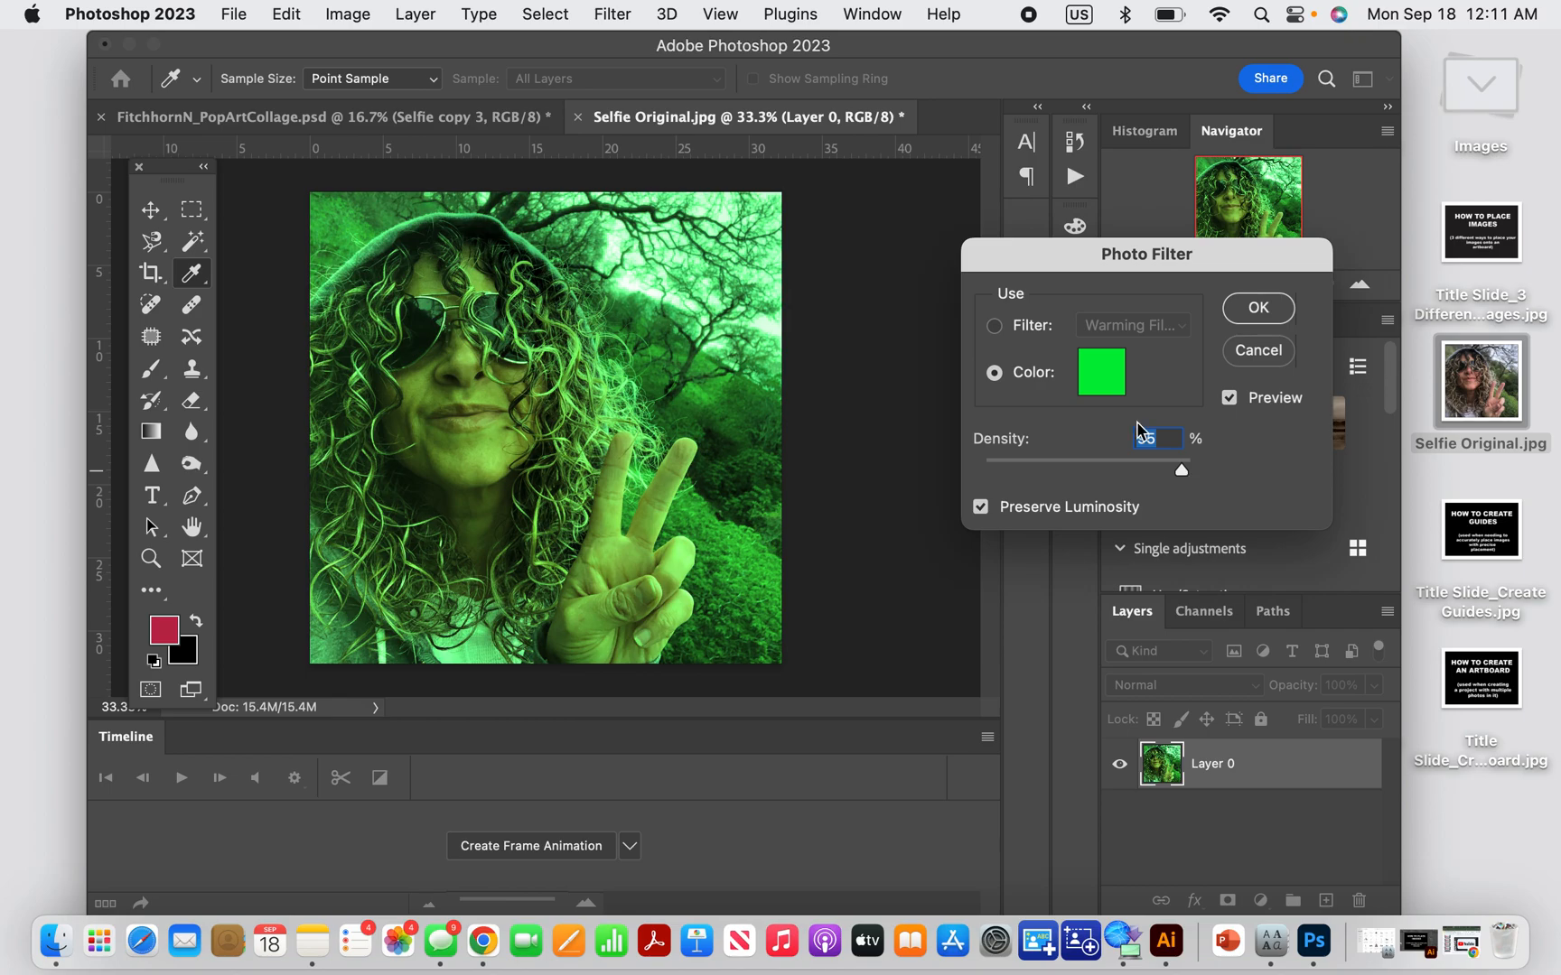
Check the preset filters, then apply the Photo Filter with the custom green #0bec00 instead
{"action": "left_click", "coordinate": [995, 327]}
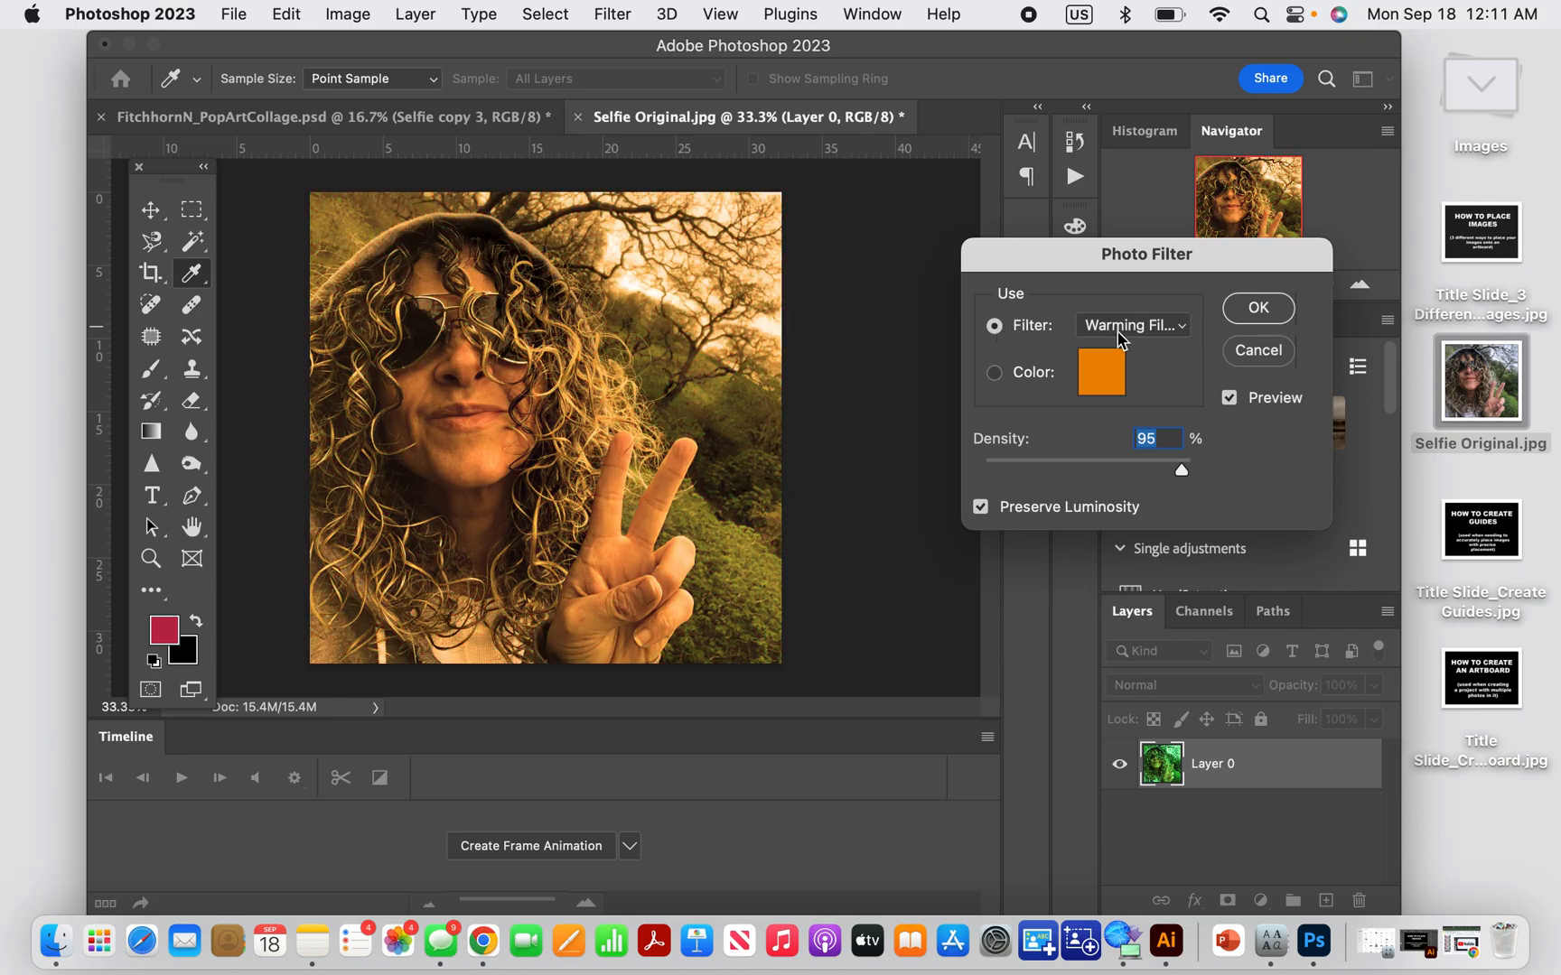
{"action": "left_click", "coordinate": [1183, 327]}
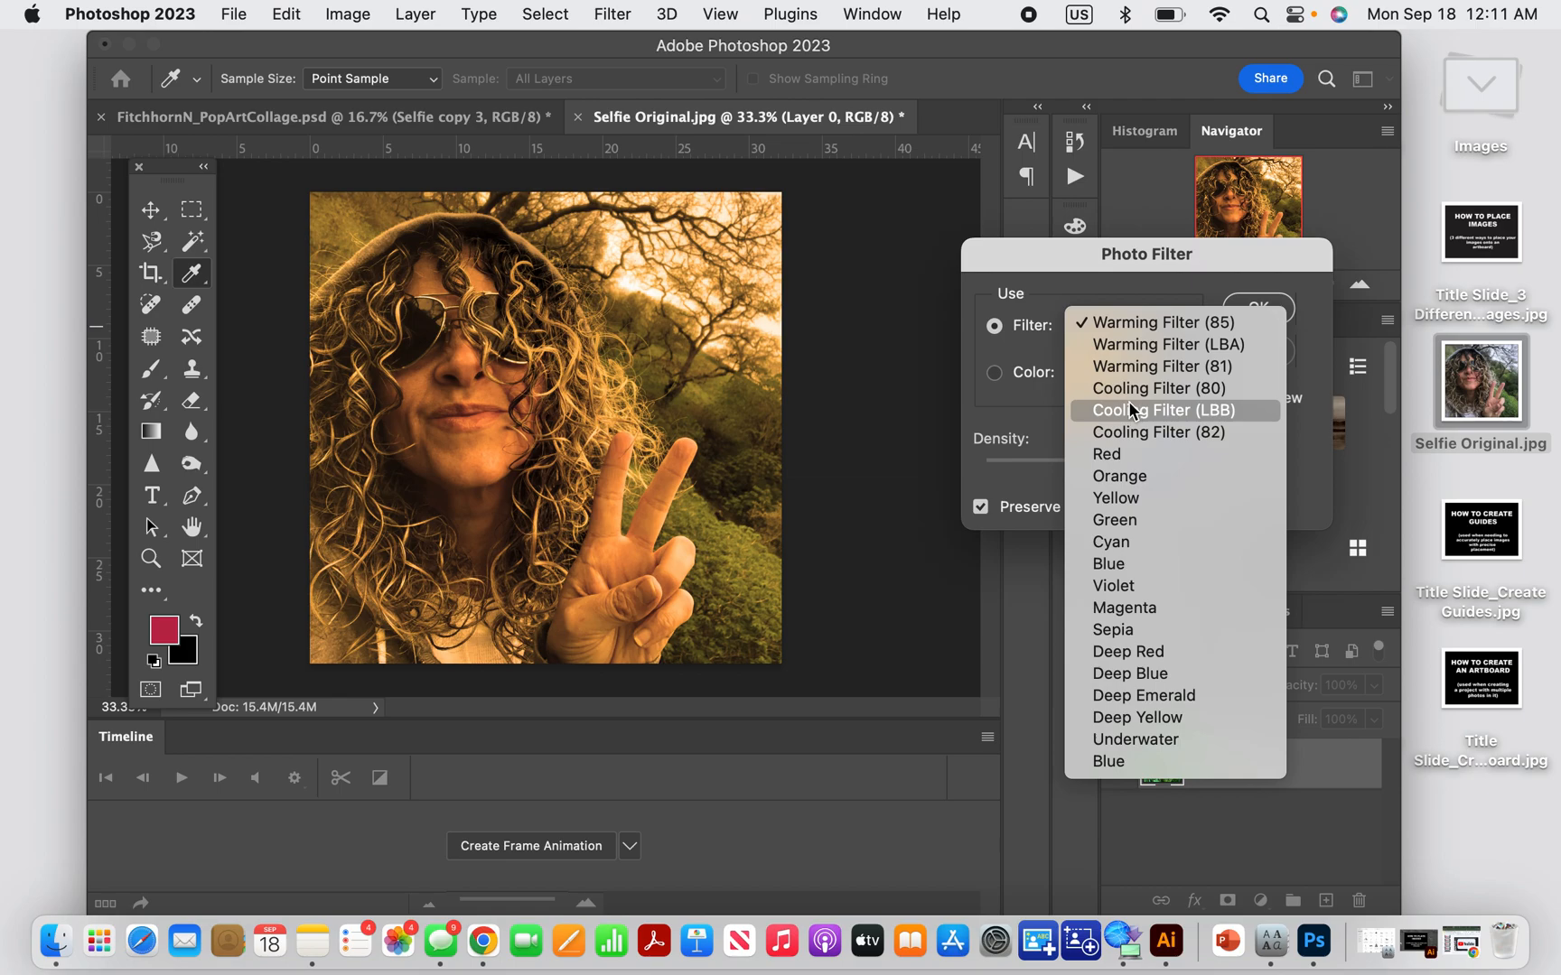
{"action": "left_click", "coordinate": [1058, 406]}
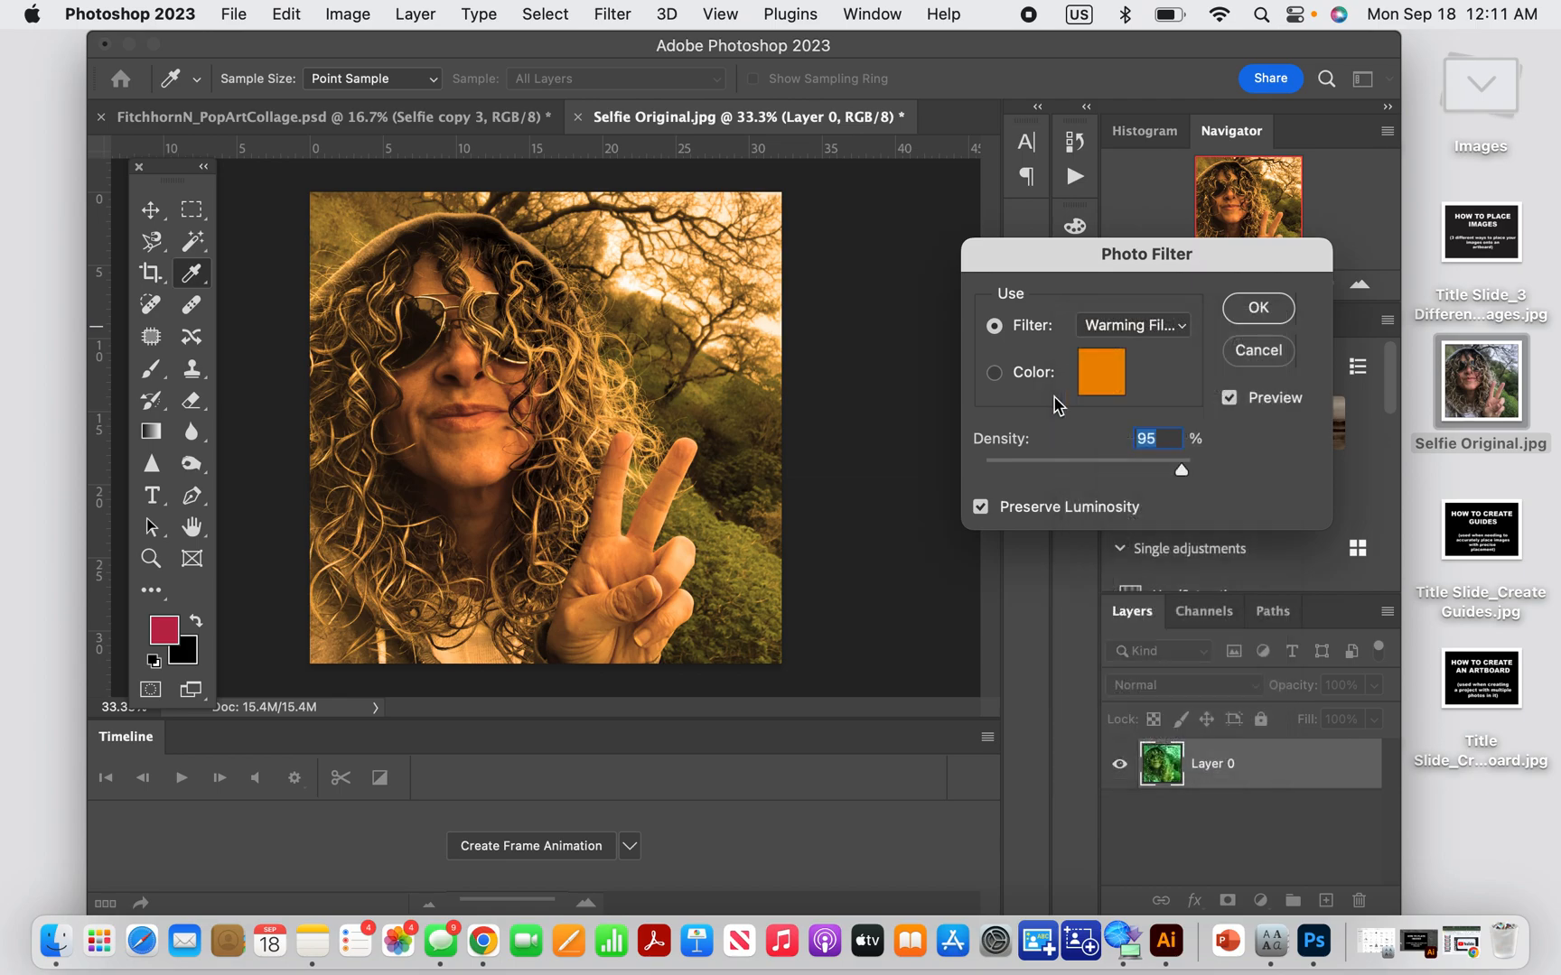
{"action": "left_click", "coordinate": [995, 377]}
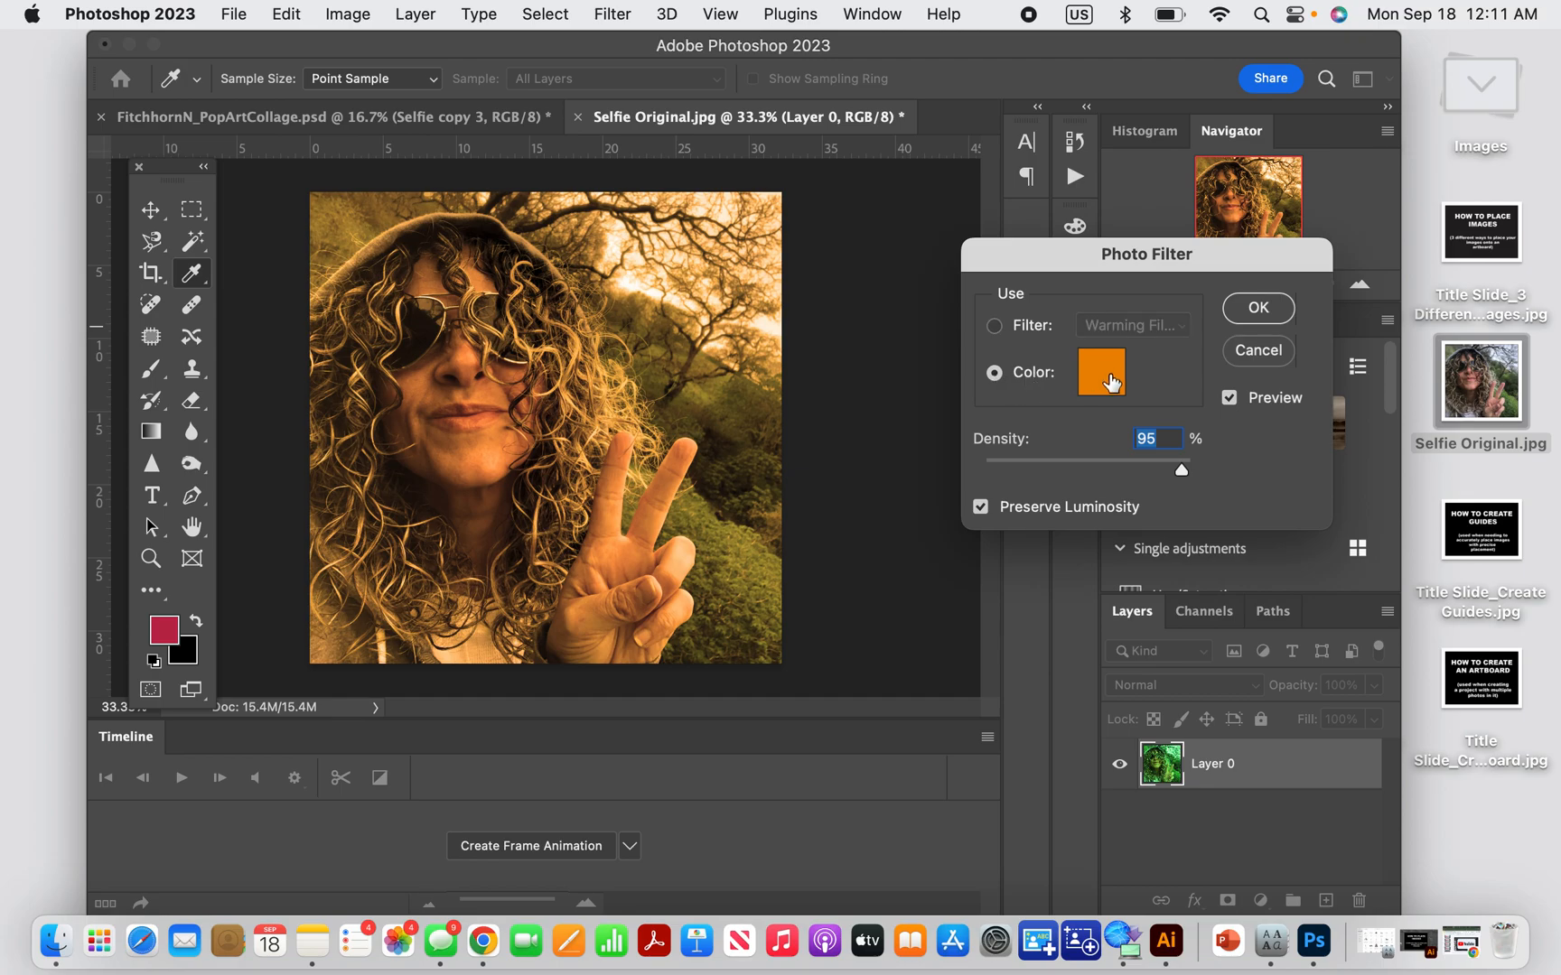
{"action": "left_click", "coordinate": [1107, 379]}
{"action": "left_click", "coordinate": [1133, 678]}
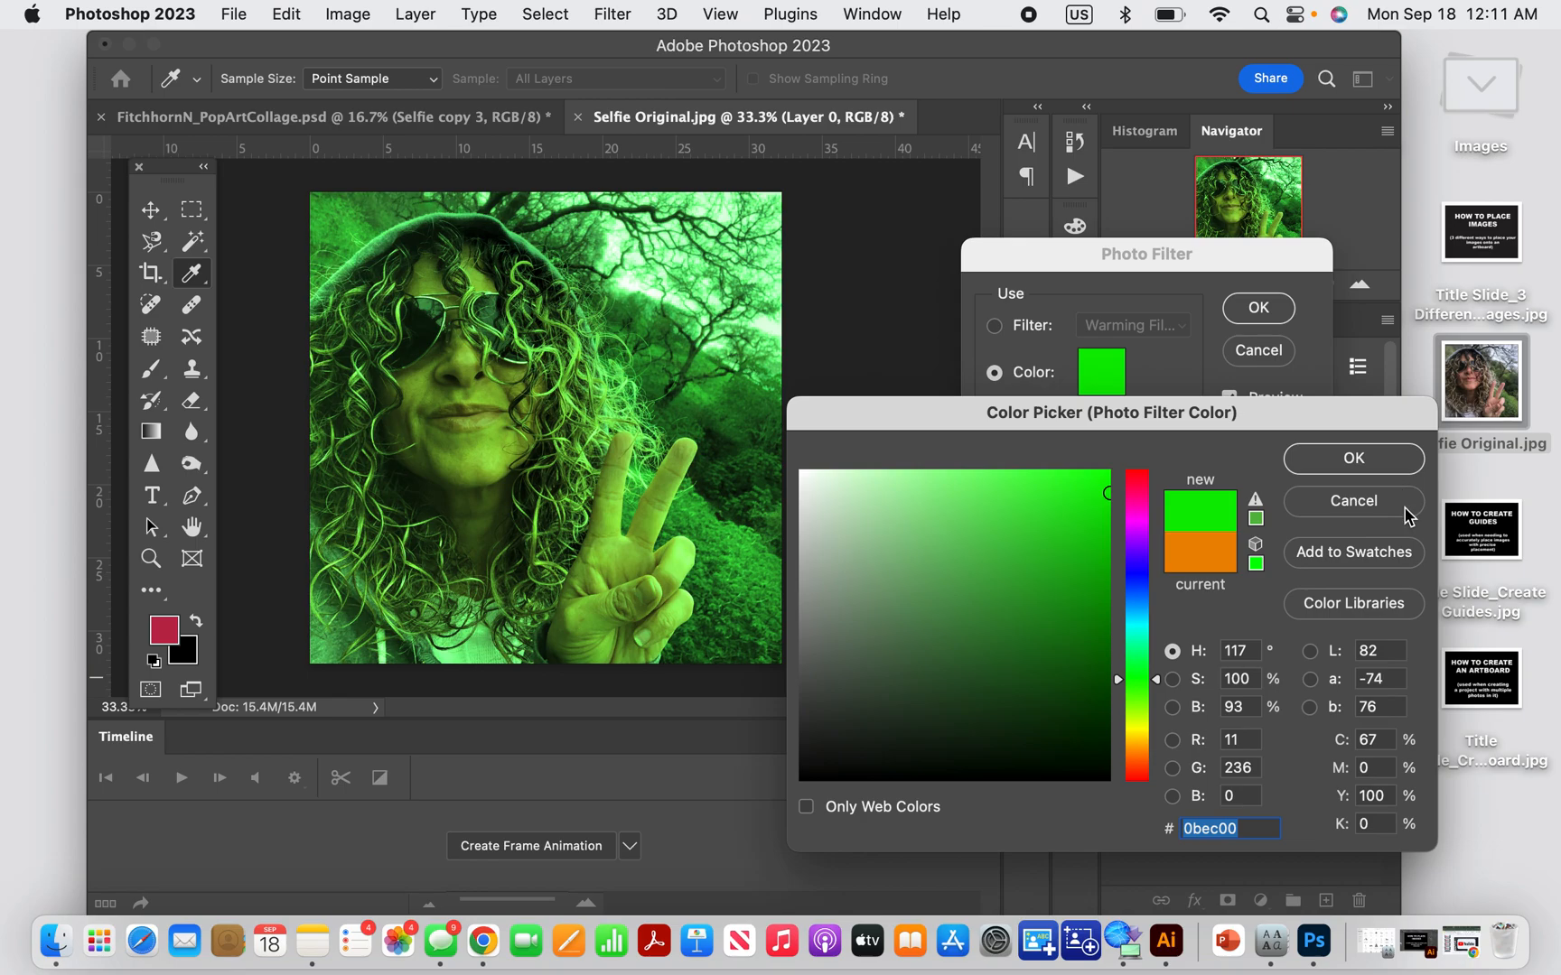
{"action": "left_click", "coordinate": [1382, 463]}
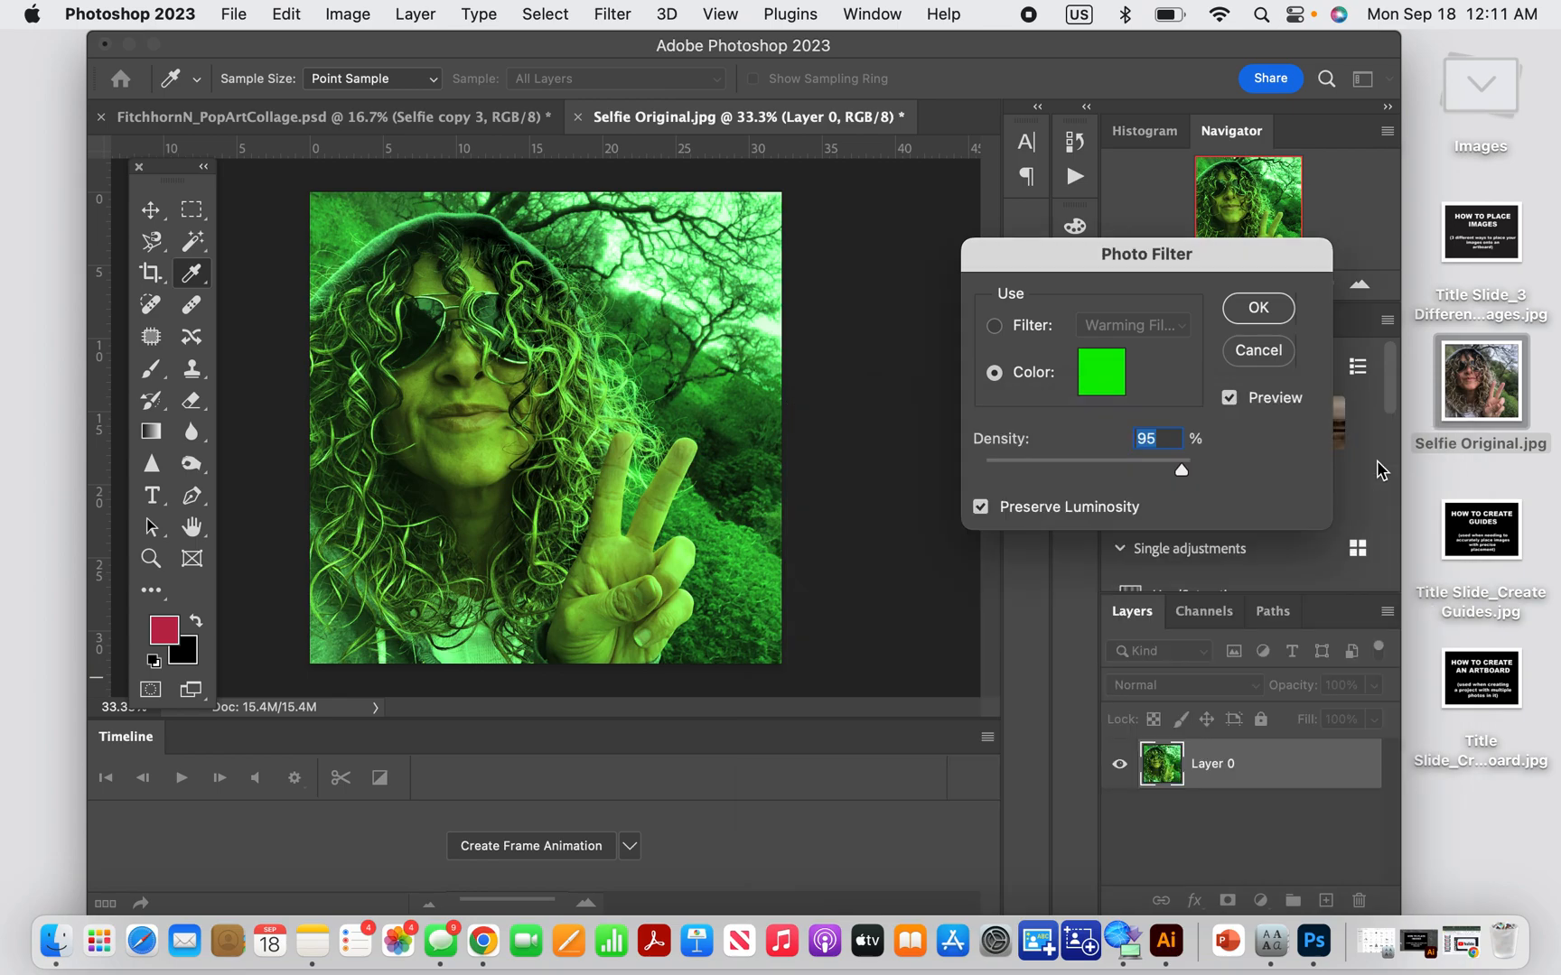
{"action": "left_click", "coordinate": [1262, 308]}
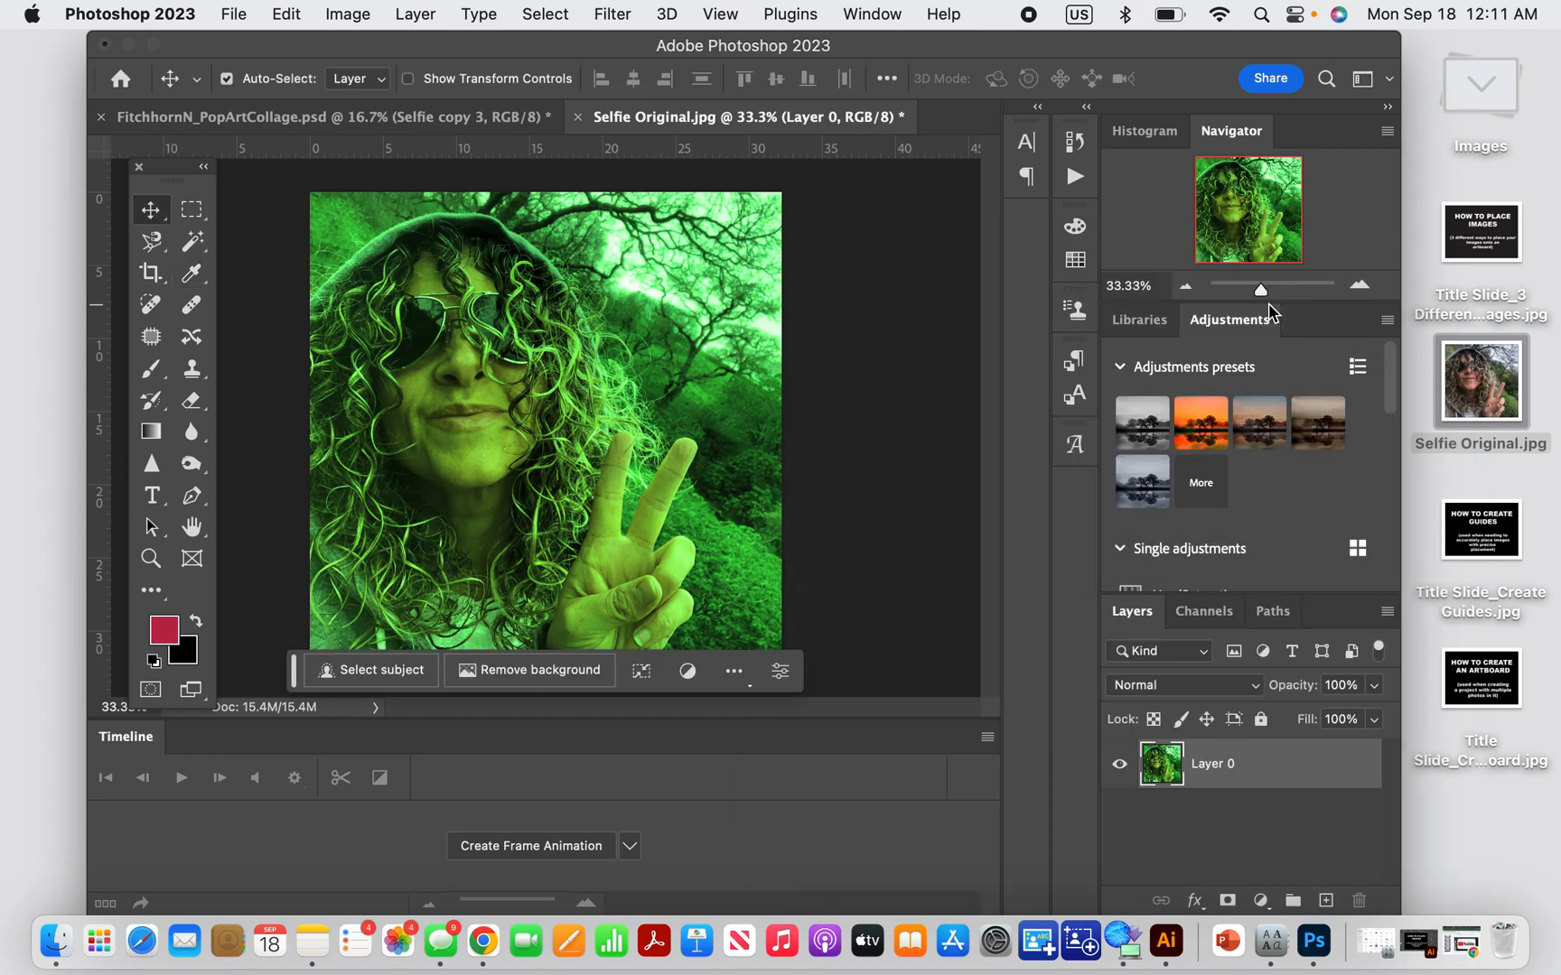
{"action": "left_click", "coordinate": [234, 15]}
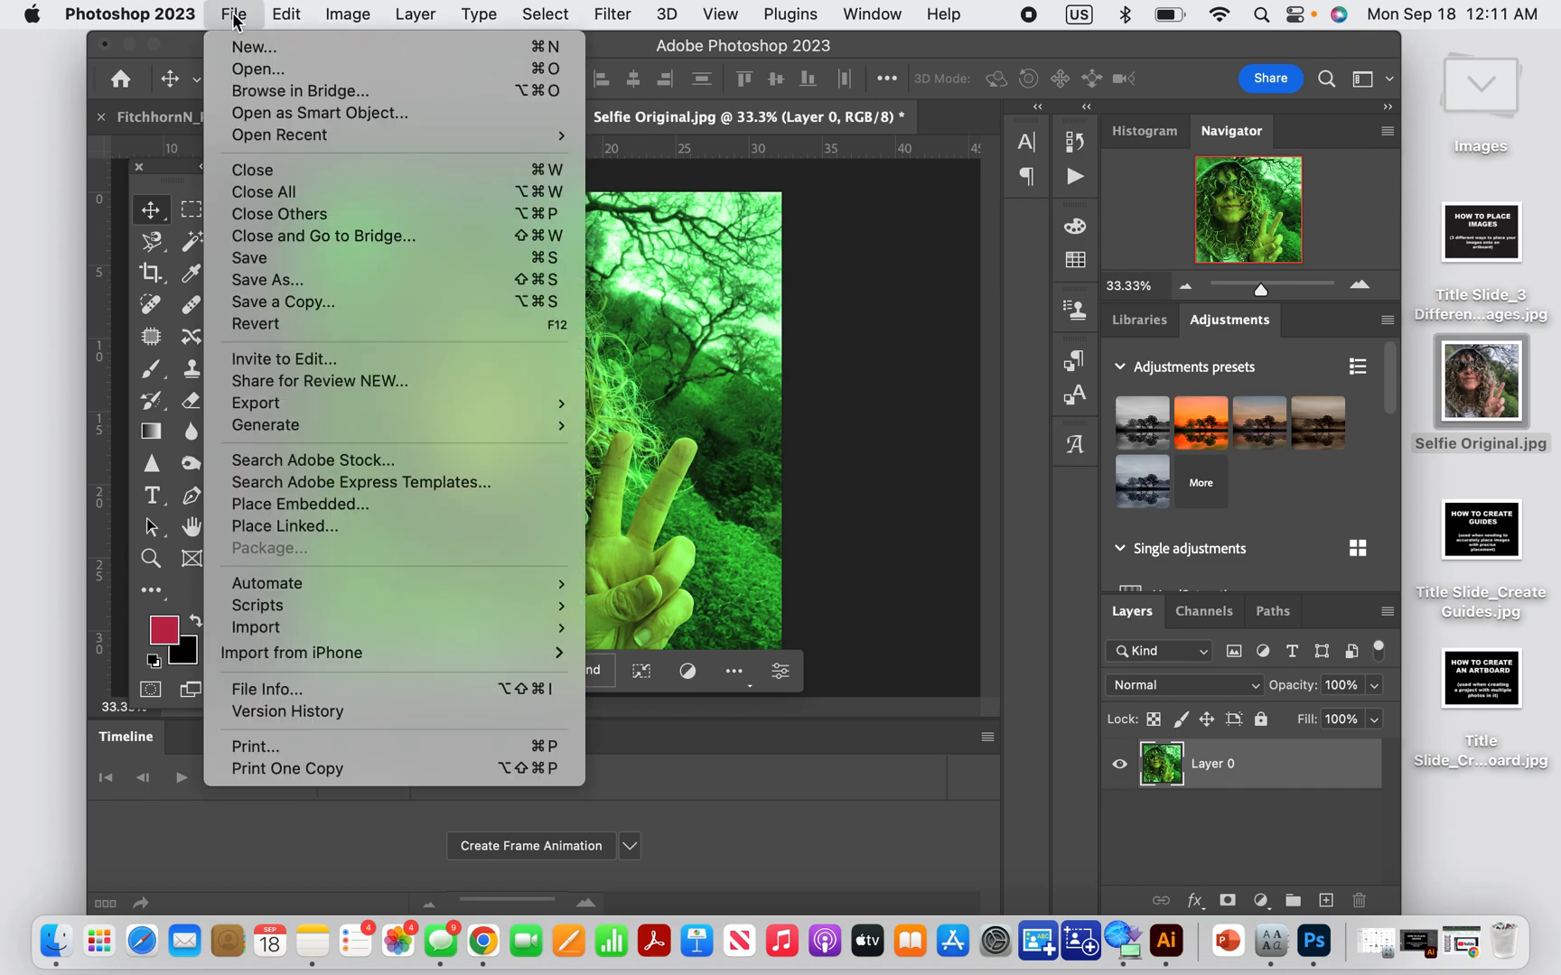
{"action": "left_click", "coordinate": [285, 282]}
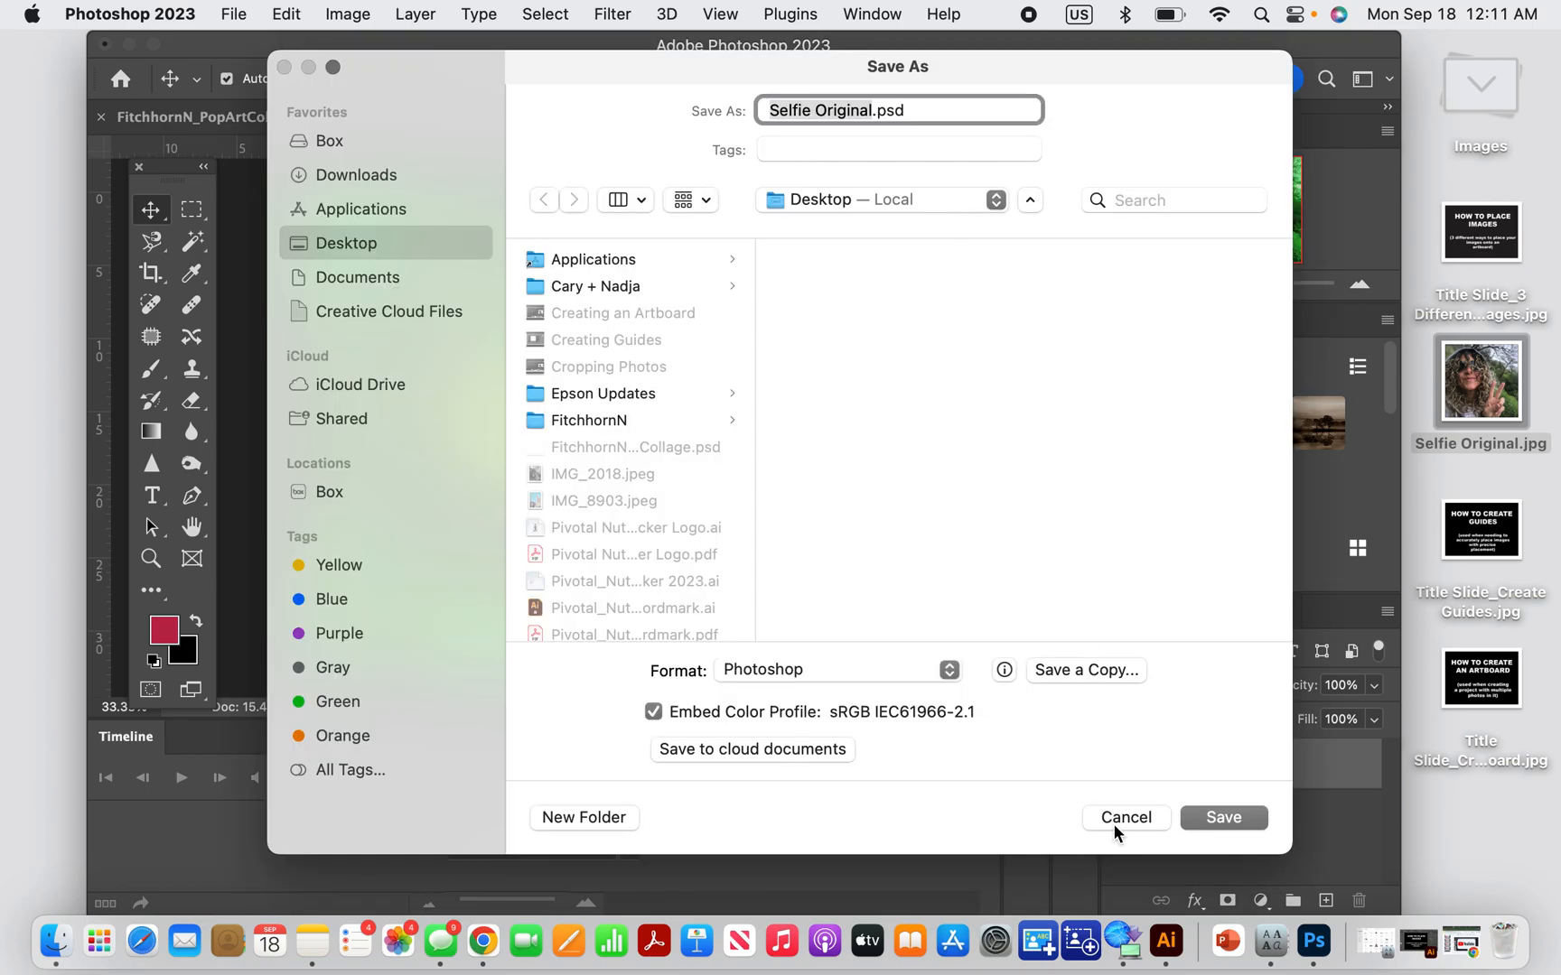
{"action": "left_click", "coordinate": [1129, 821]}
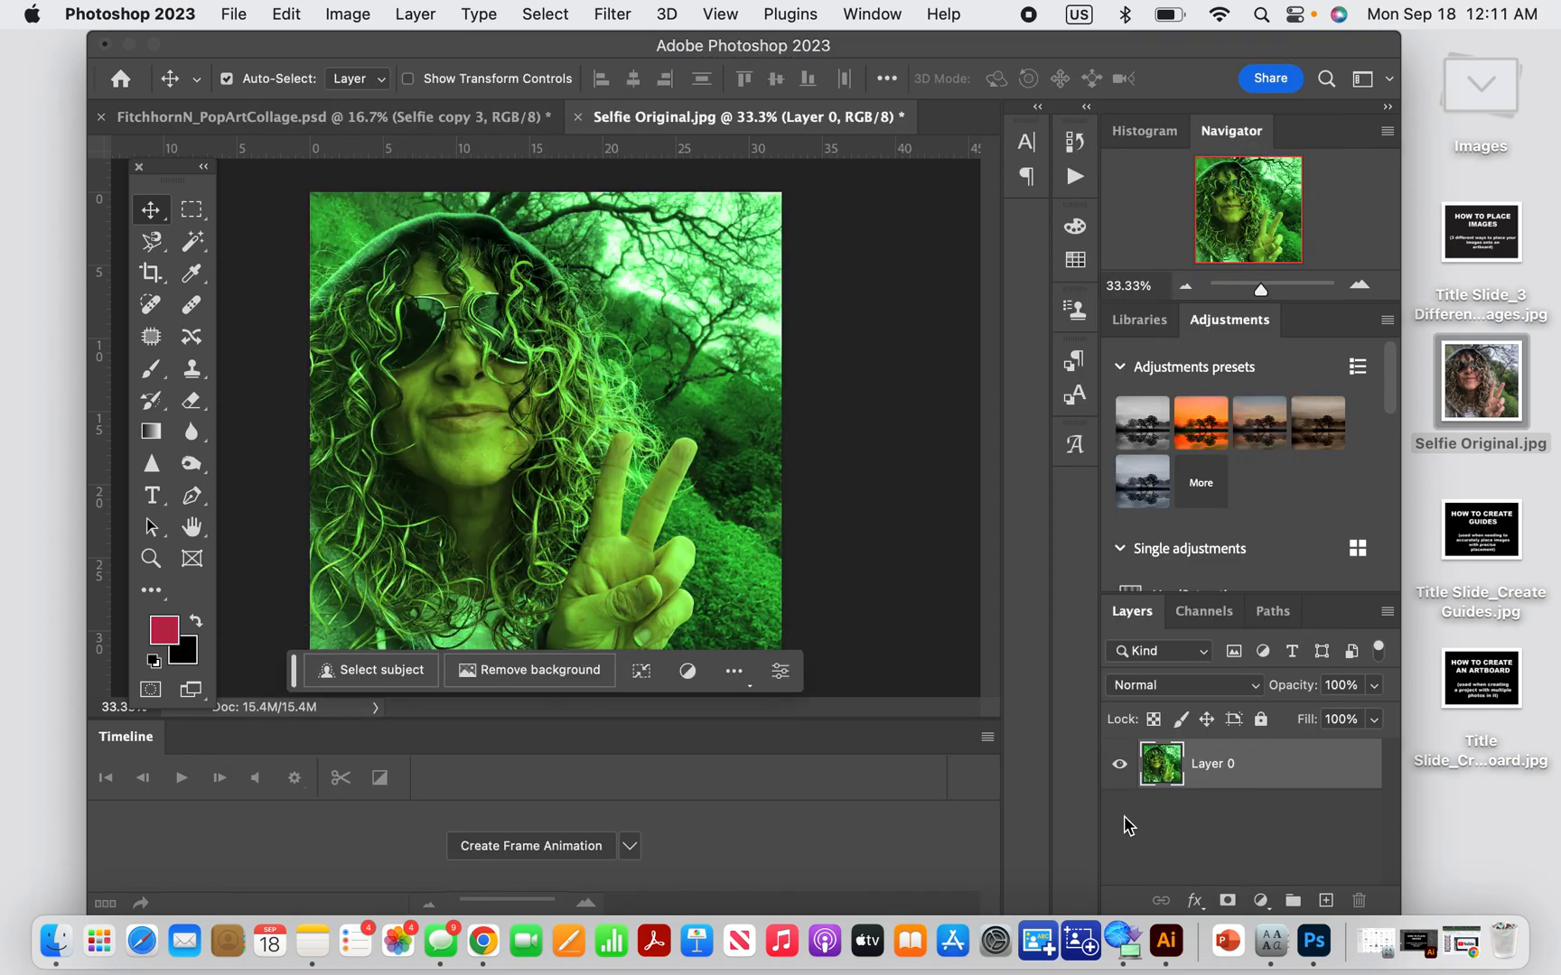
Export the green selfie as a JPG named "Selfie green.jpg" to the Desktop
{"action": "left_click", "coordinate": [233, 15]}
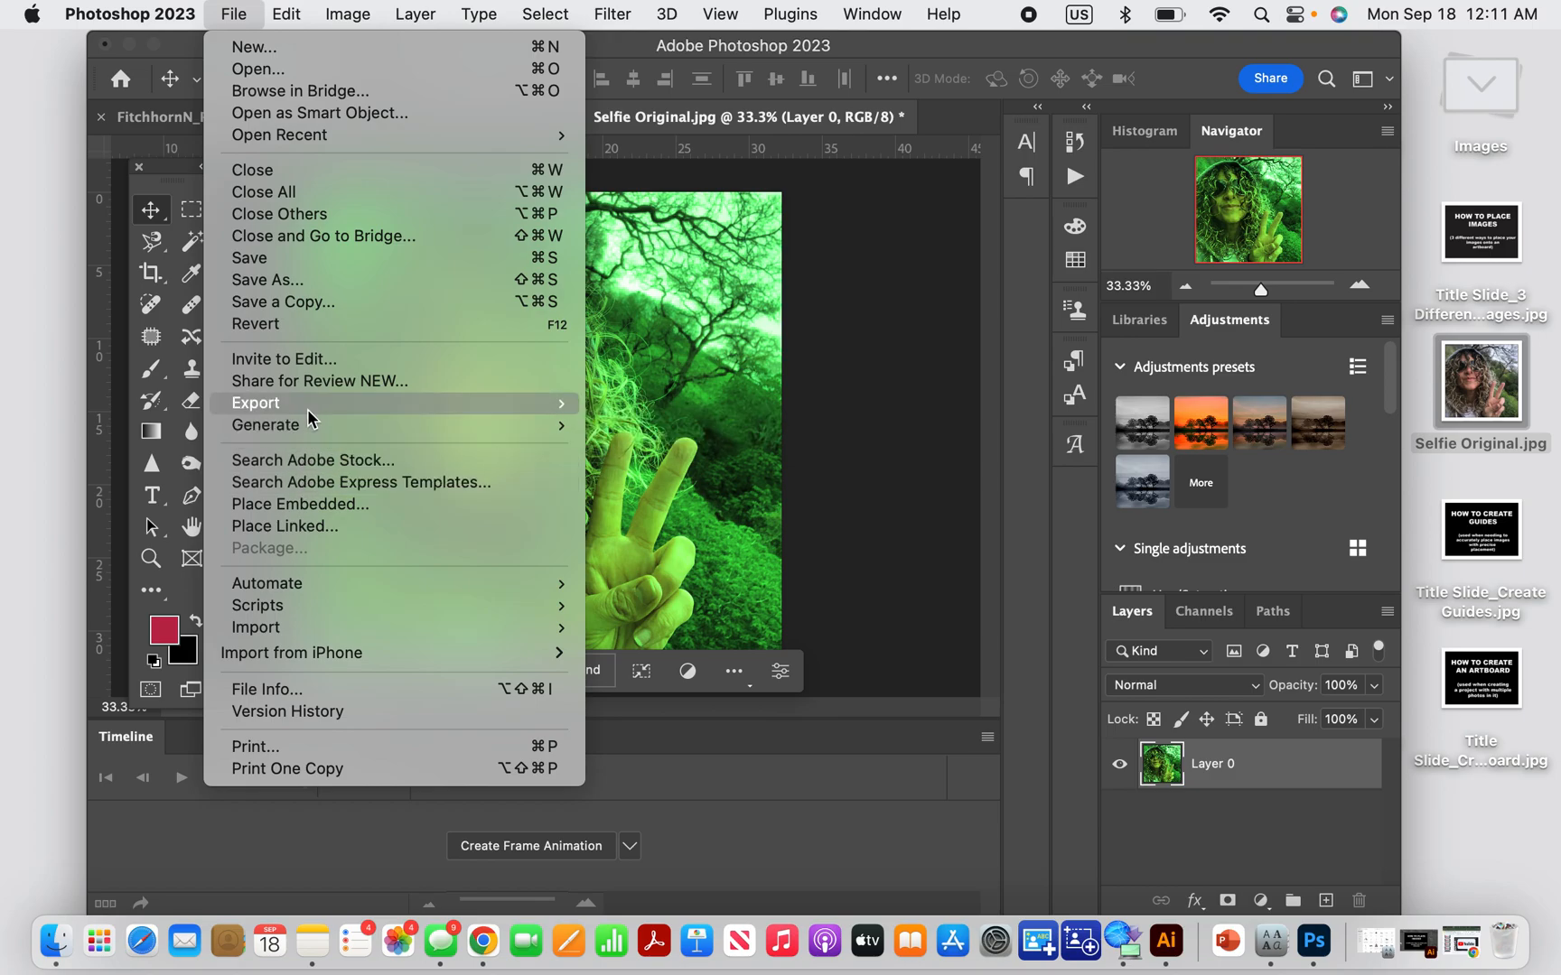
{"action": "mouse_move", "coordinate": [307, 410]}
{"action": "left_click", "coordinate": [606, 422]}
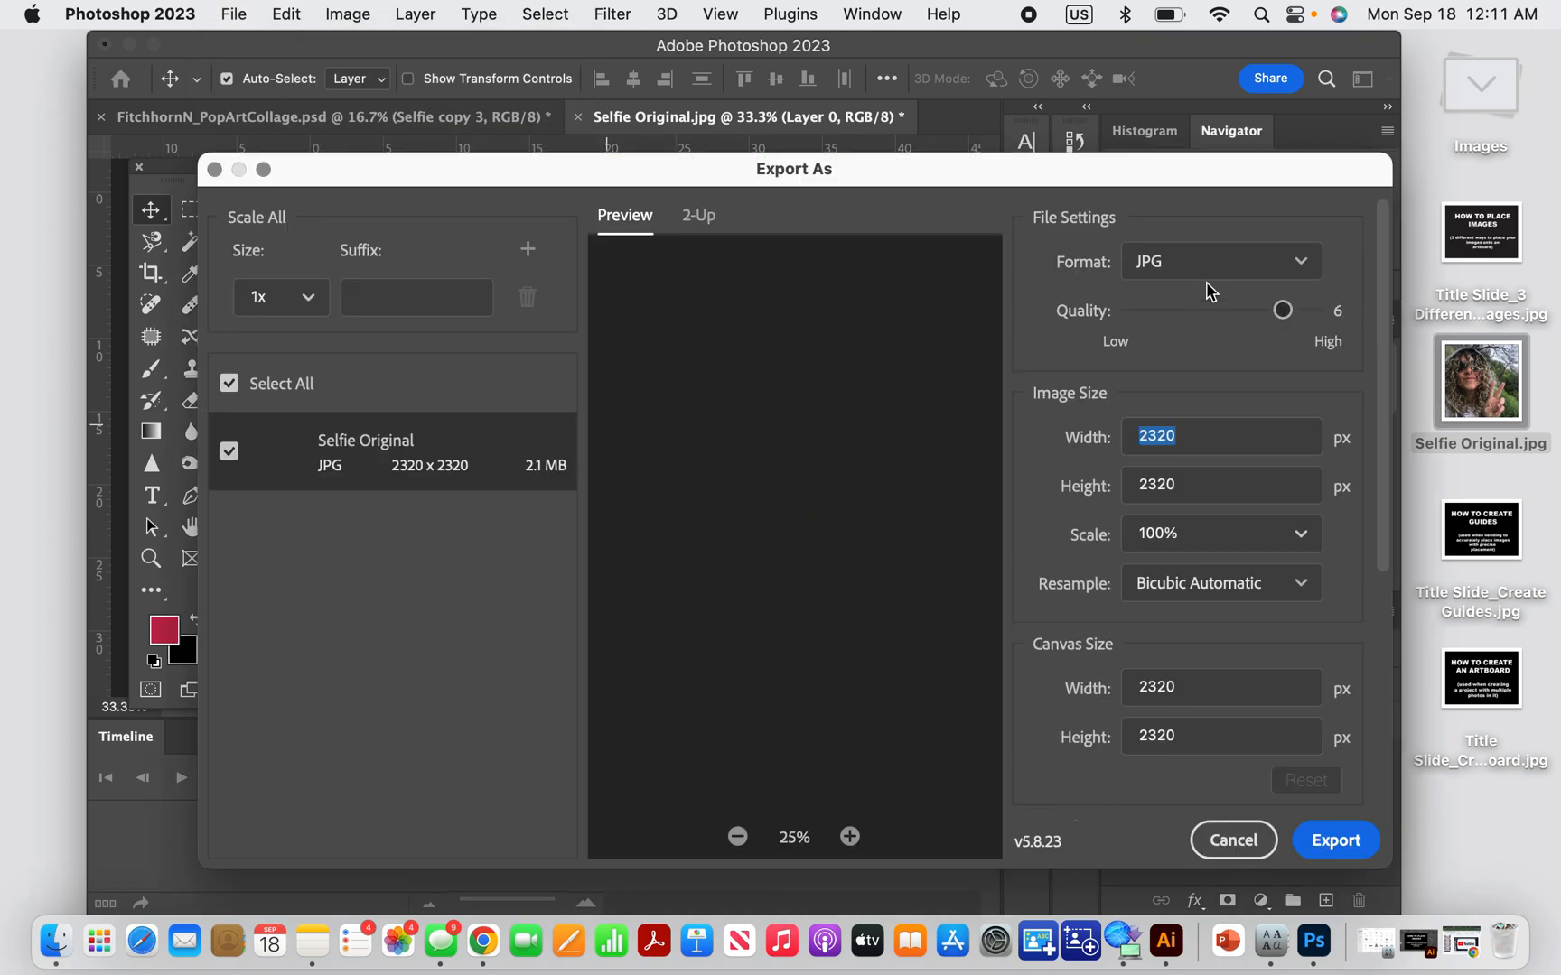
{"action": "left_click", "coordinate": [1328, 842]}
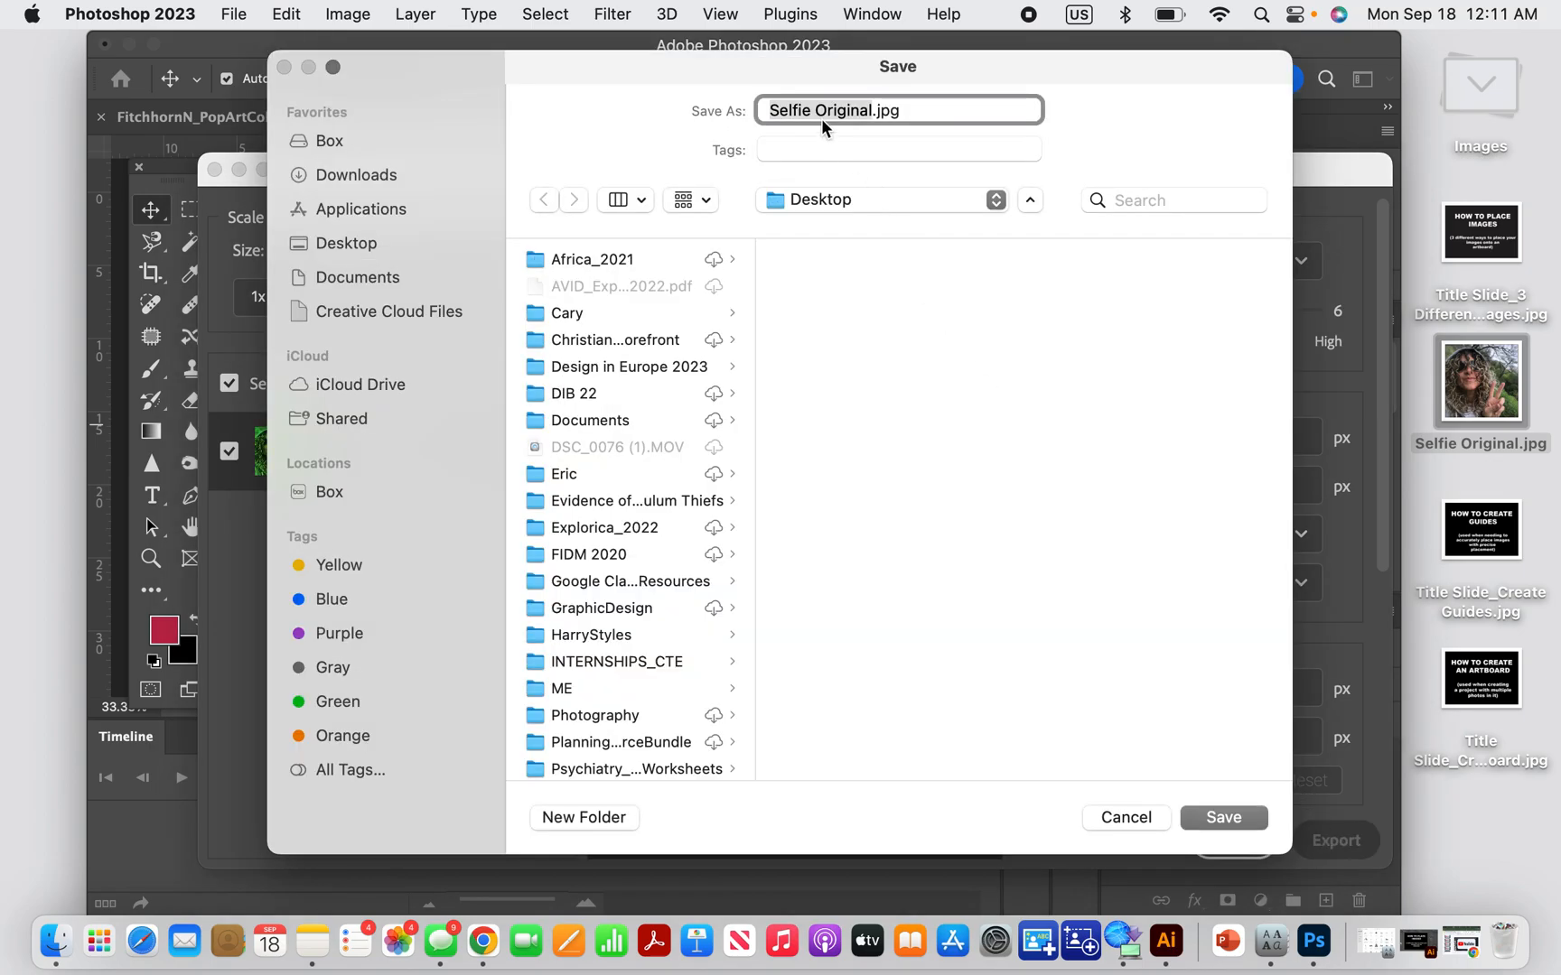
{"action": "left_click", "coordinate": [815, 111]}
{"action": "left_click_drag", "start_coordinate": [816, 109], "coordinate": [865, 109]}
{"action": "type", "text": "green"}
{"action": "left_click", "coordinate": [1212, 817]}
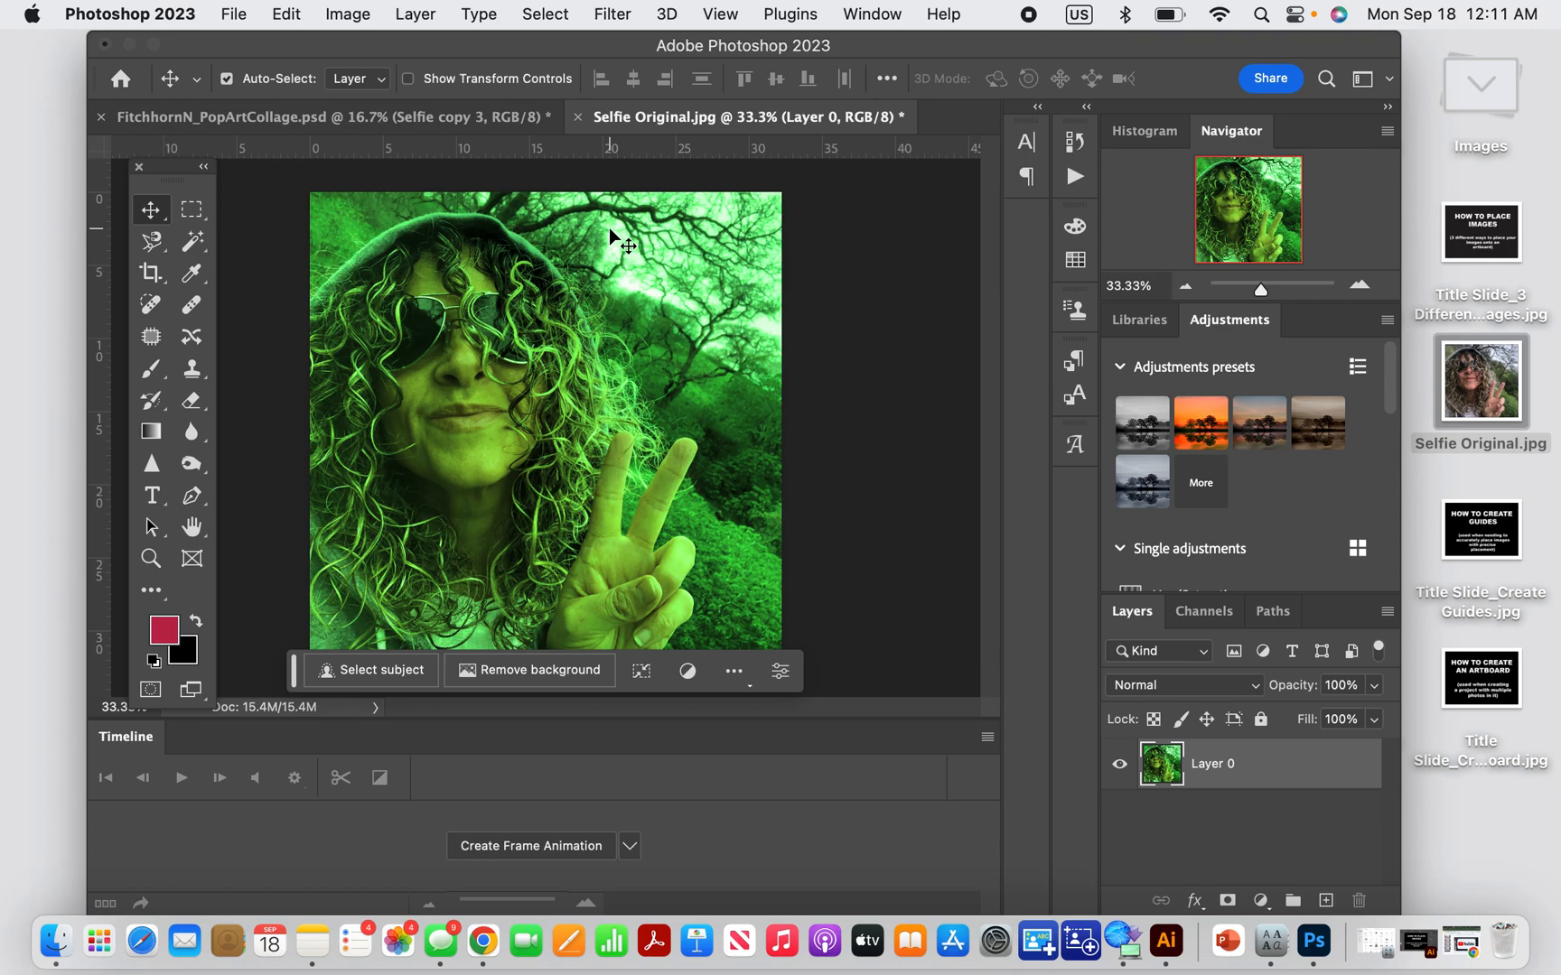
Undo the green Photo Filter and invert the colors of the original selfie
{"action": "key", "text": "super+z"}
{"action": "left_click", "coordinate": [347, 18]}
{"action": "mouse_move", "coordinate": [395, 86]}
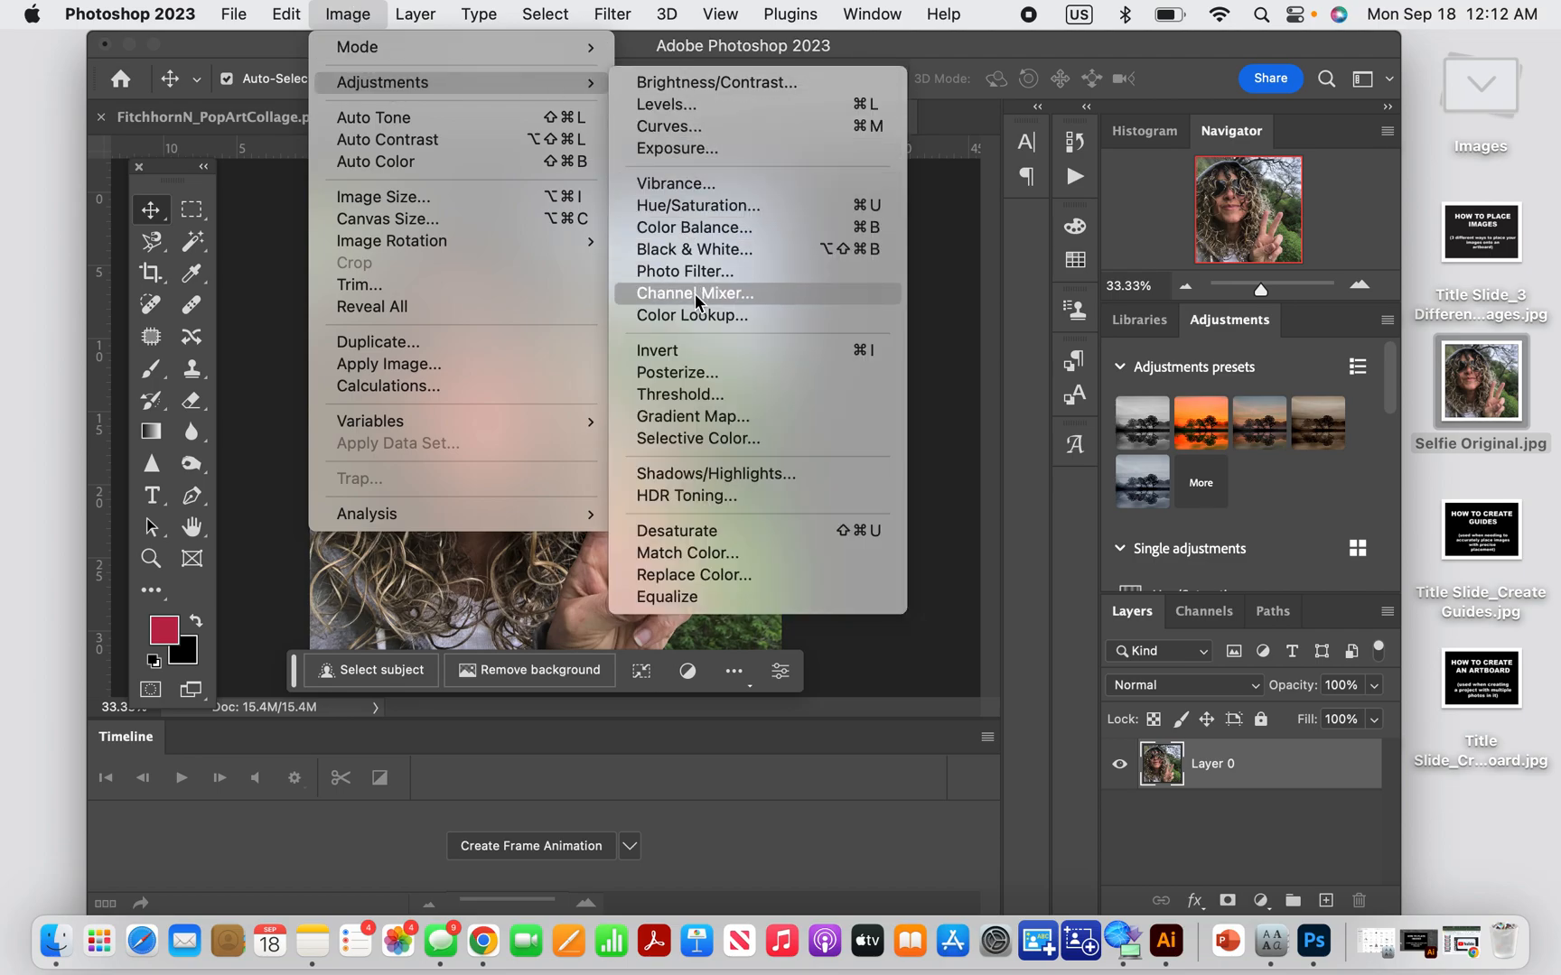
{"action": "left_click", "coordinate": [689, 352]}
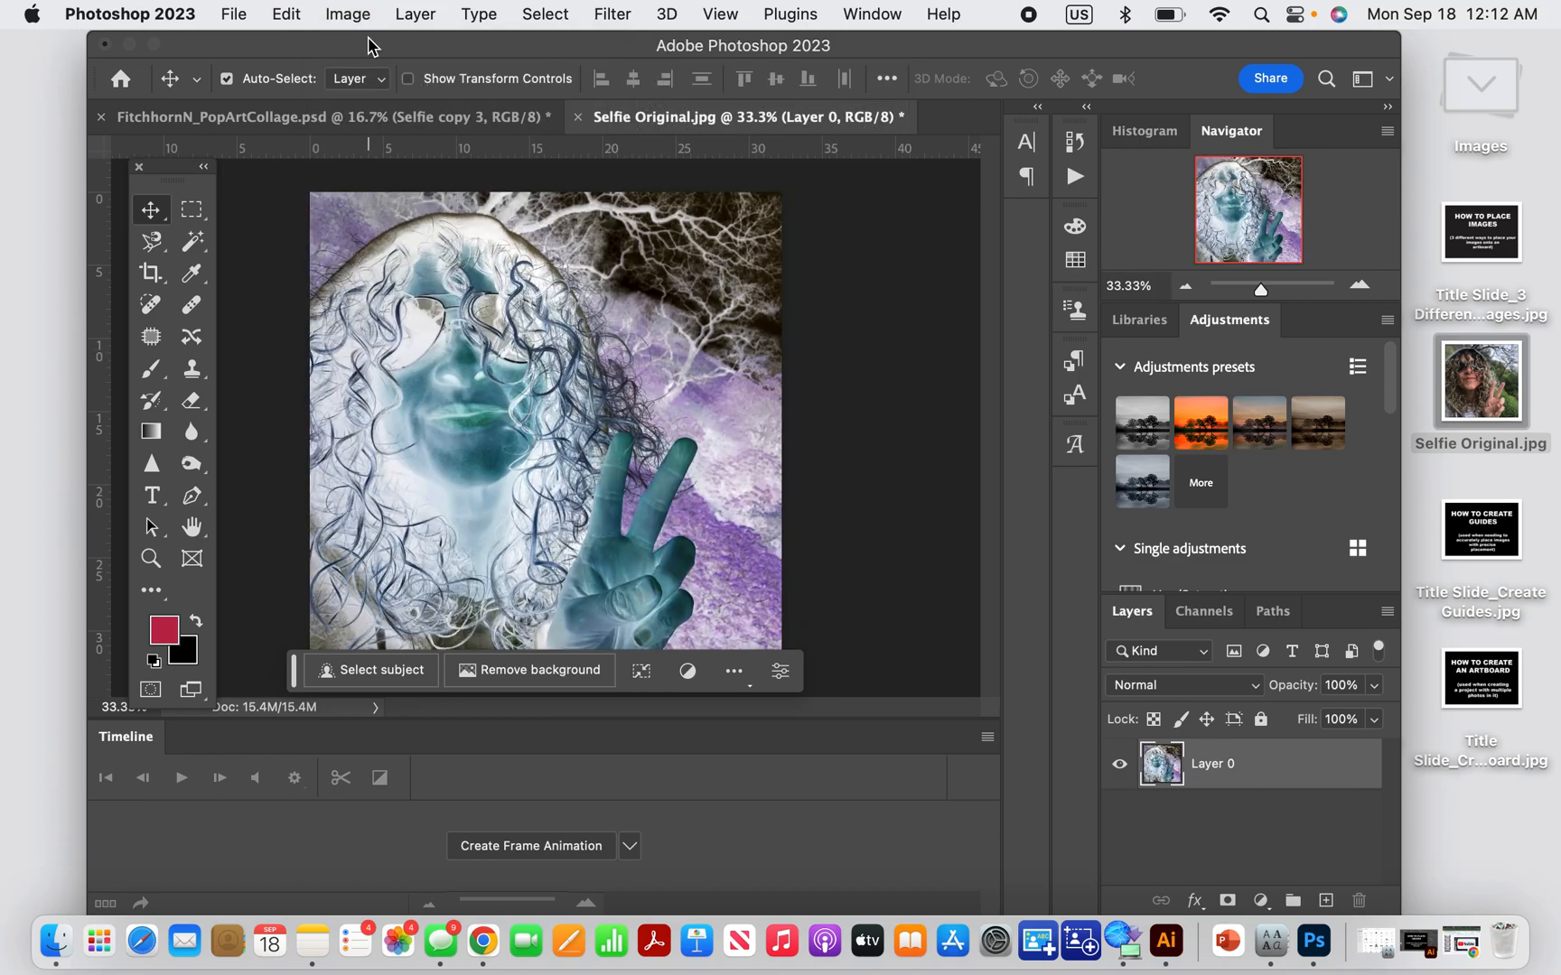
Export the inverted selfie as a JPG named "Selfie Invert.jpg" to the Desktop
{"action": "left_click", "coordinate": [234, 15]}
{"action": "mouse_move", "coordinate": [309, 407]}
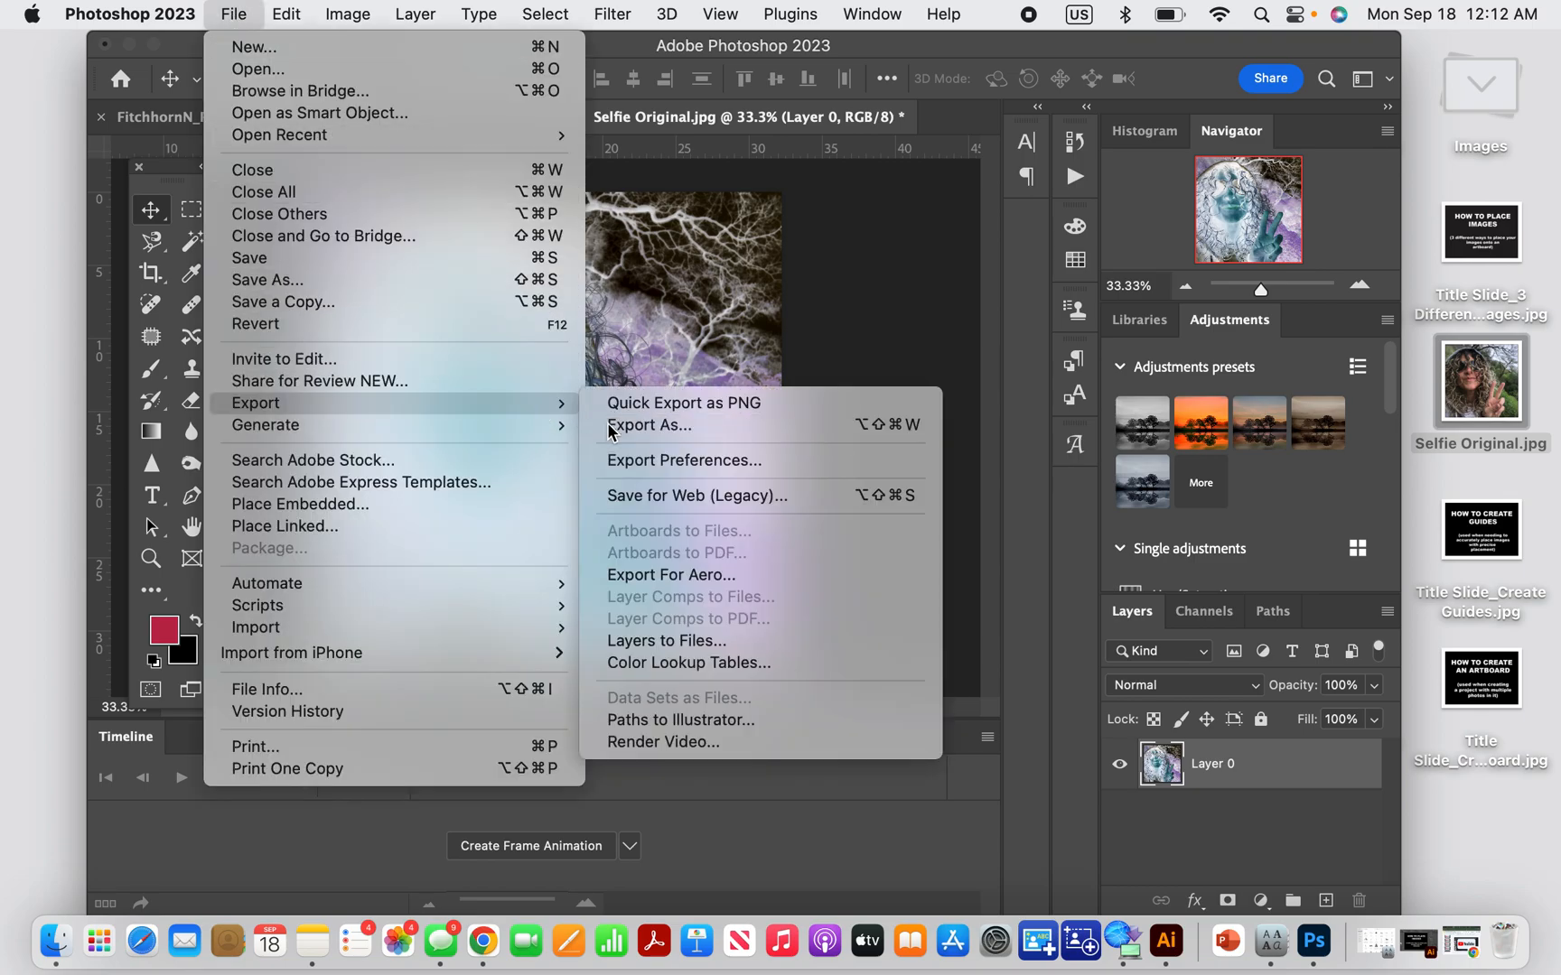
{"action": "left_click", "coordinate": [607, 423]}
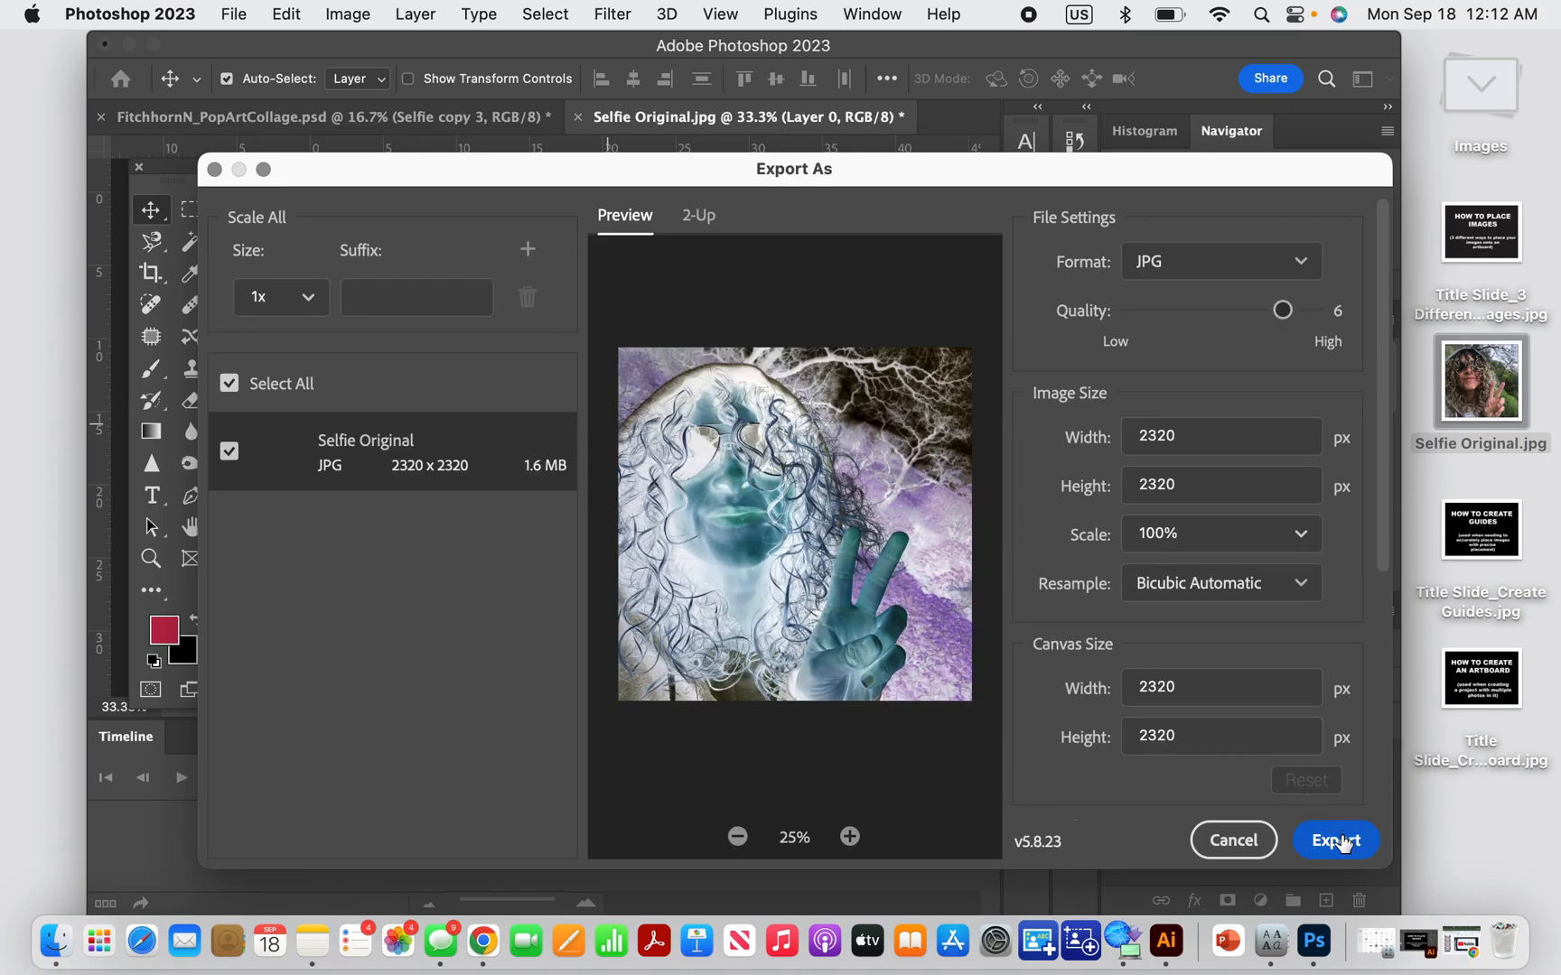
{"action": "left_click", "coordinate": [1339, 840]}
{"action": "left_click", "coordinate": [845, 110]}
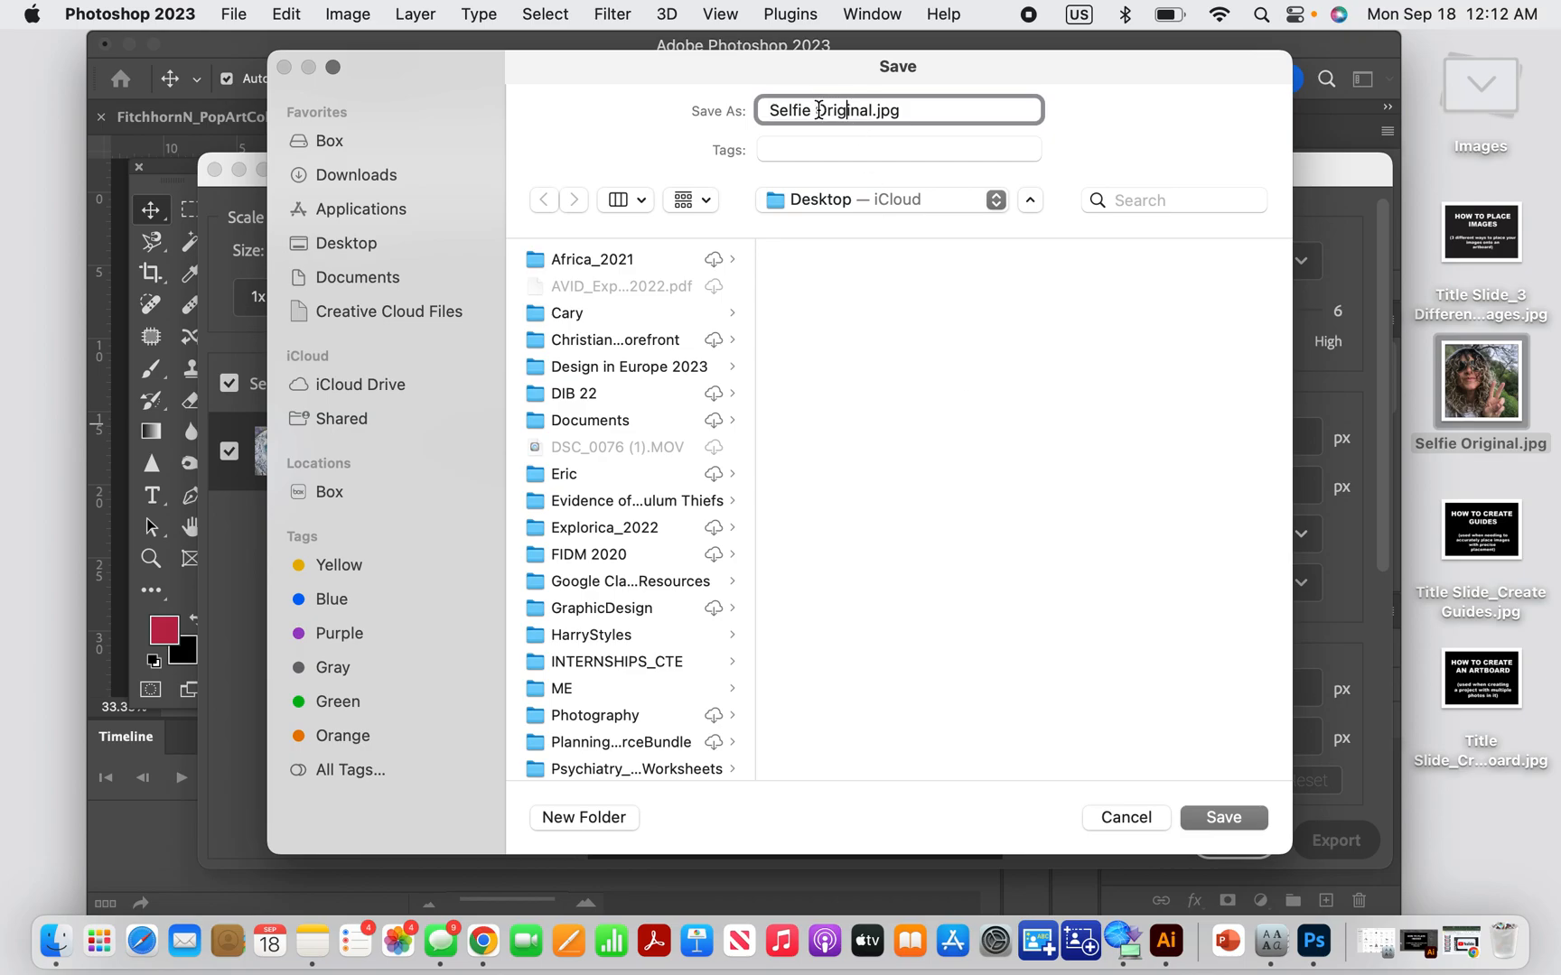
{"action": "left_click_drag", "start_coordinate": [816, 110], "coordinate": [877, 110]}
{"action": "type", "text": "Invert"}
{"action": "left_click", "coordinate": [1217, 817]}
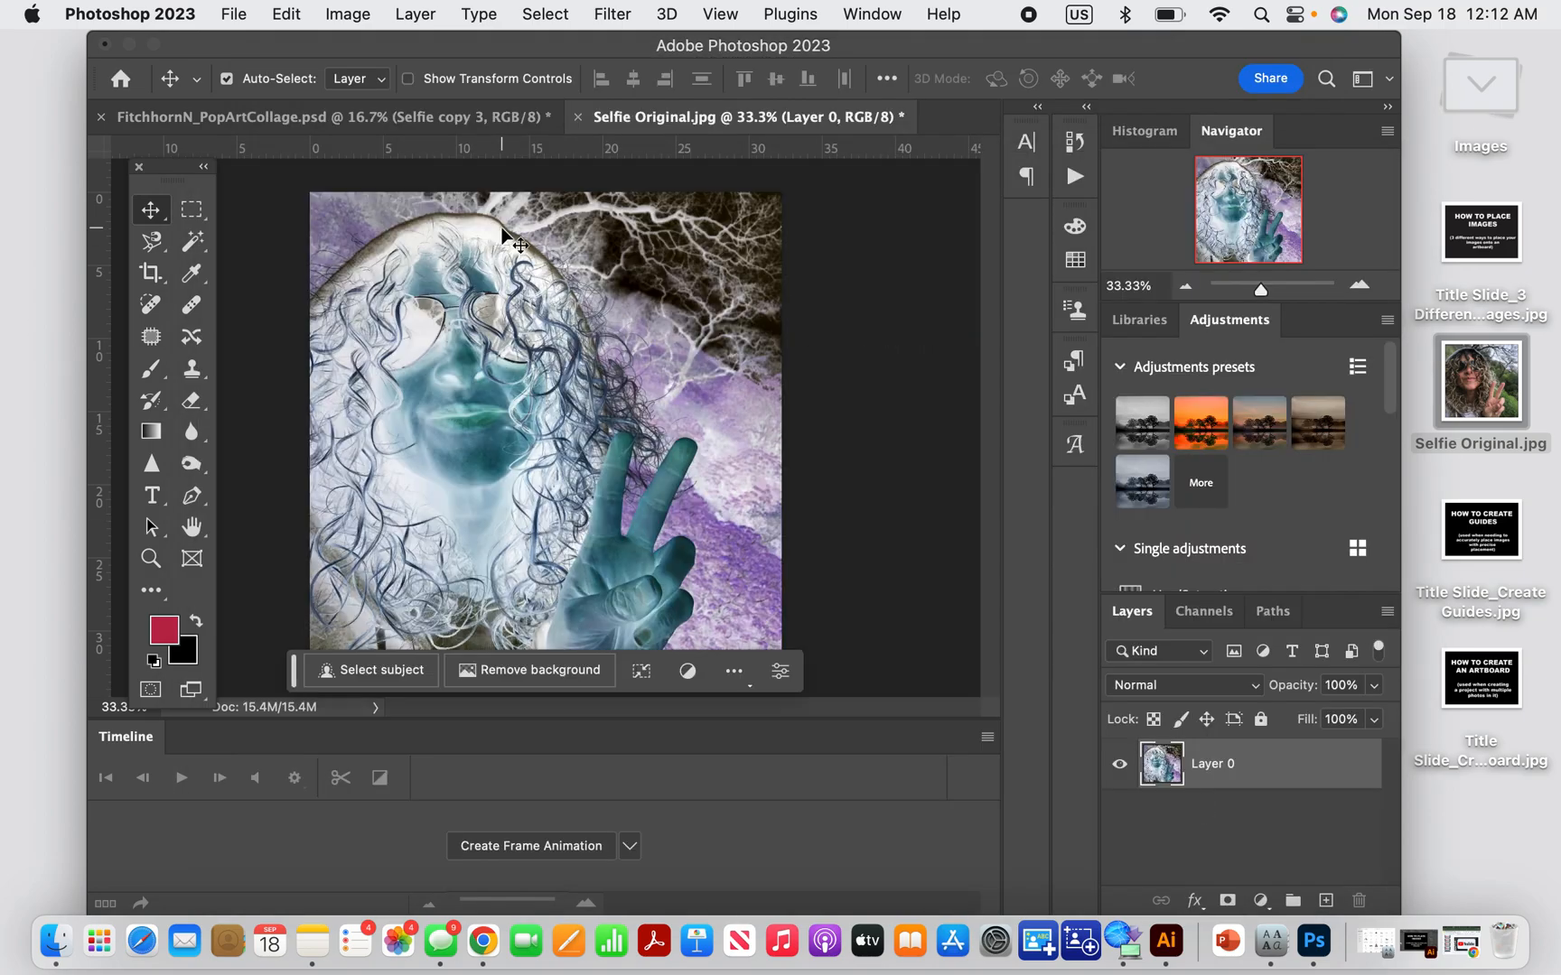
Undo the color inversion and apply a Posterize adjustment with 2 levels to the selfie
{"action": "key", "text": "super+z"}
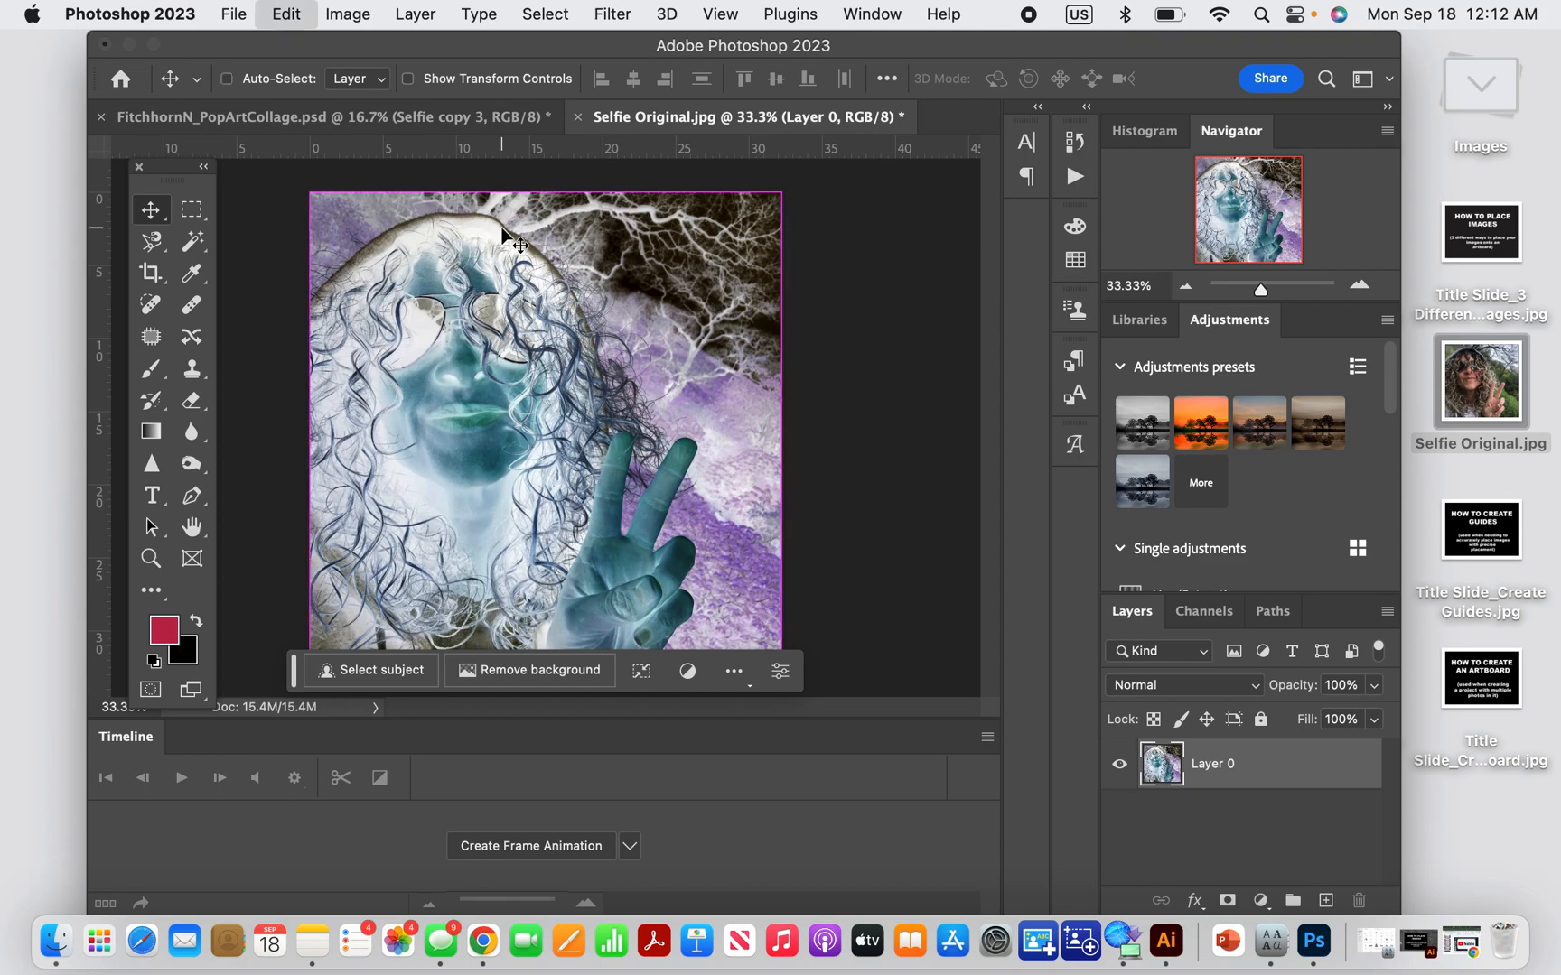
{"action": "left_click", "coordinate": [338, 15]}
{"action": "mouse_move", "coordinate": [386, 86]}
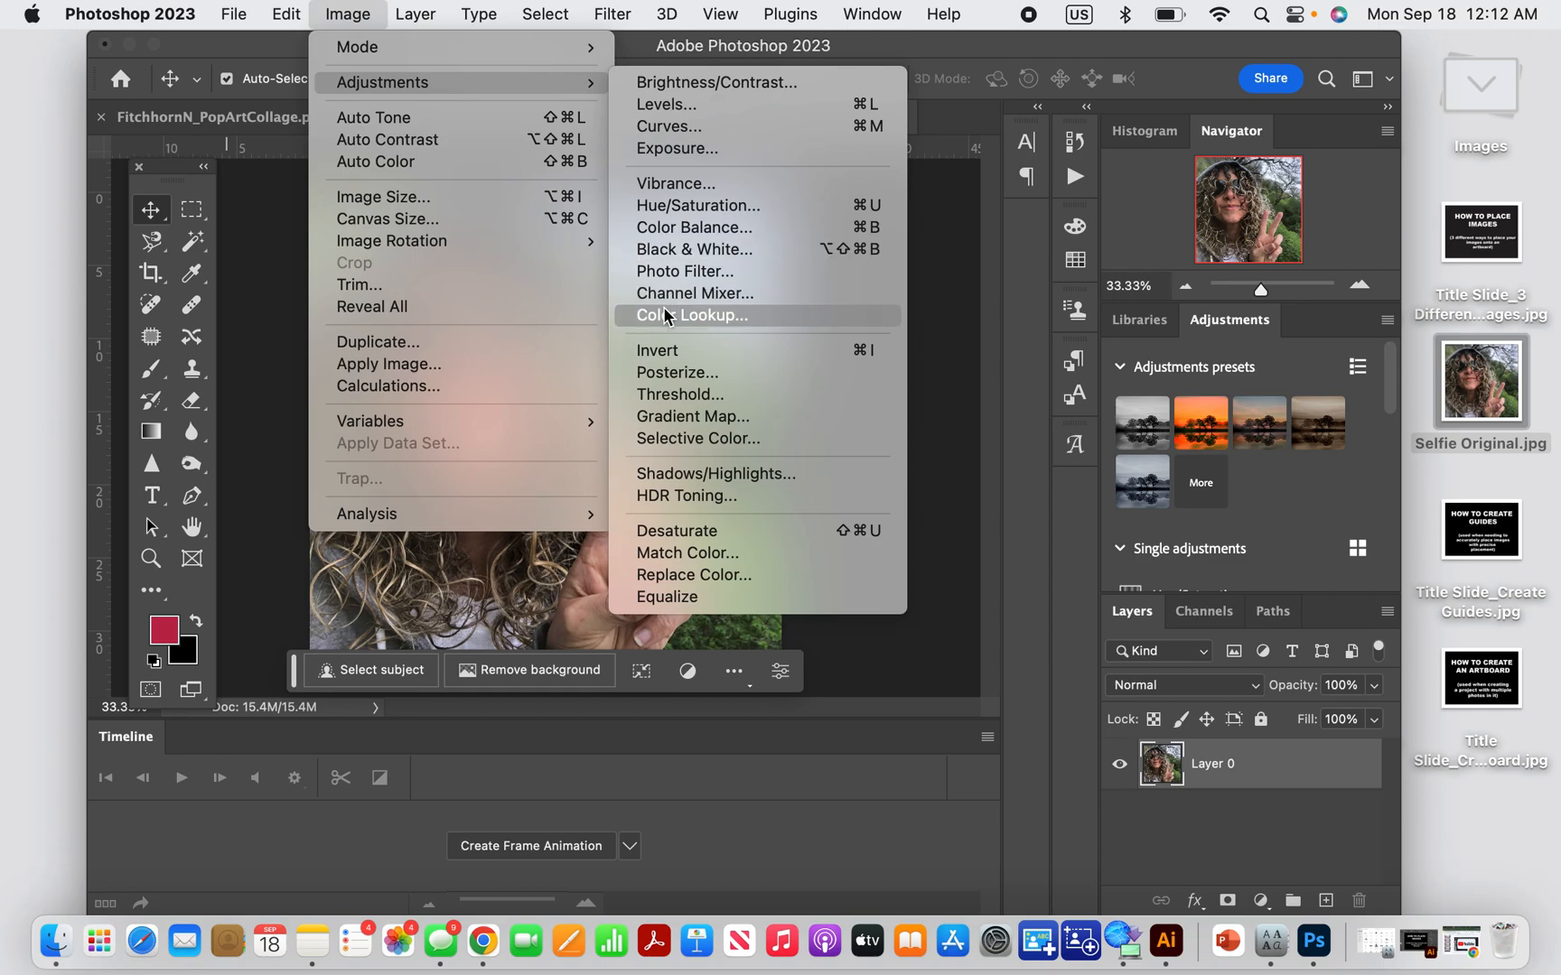
{"action": "left_click", "coordinate": [692, 372]}
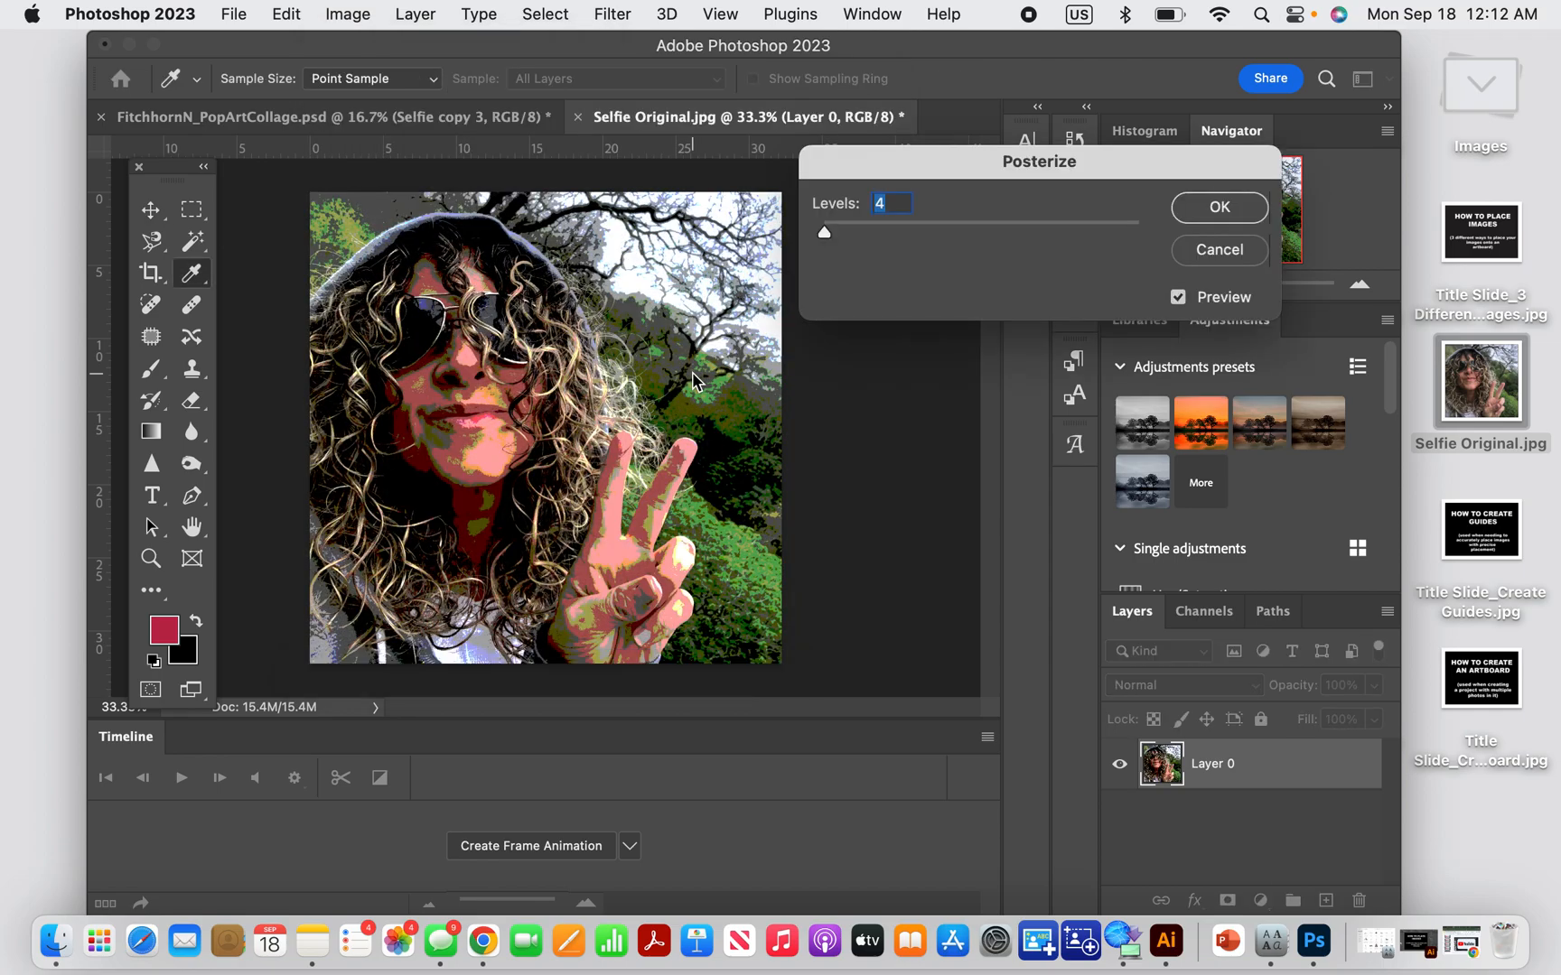
{"action": "left_click_drag", "start_coordinate": [821, 234], "coordinate": [820, 234]}
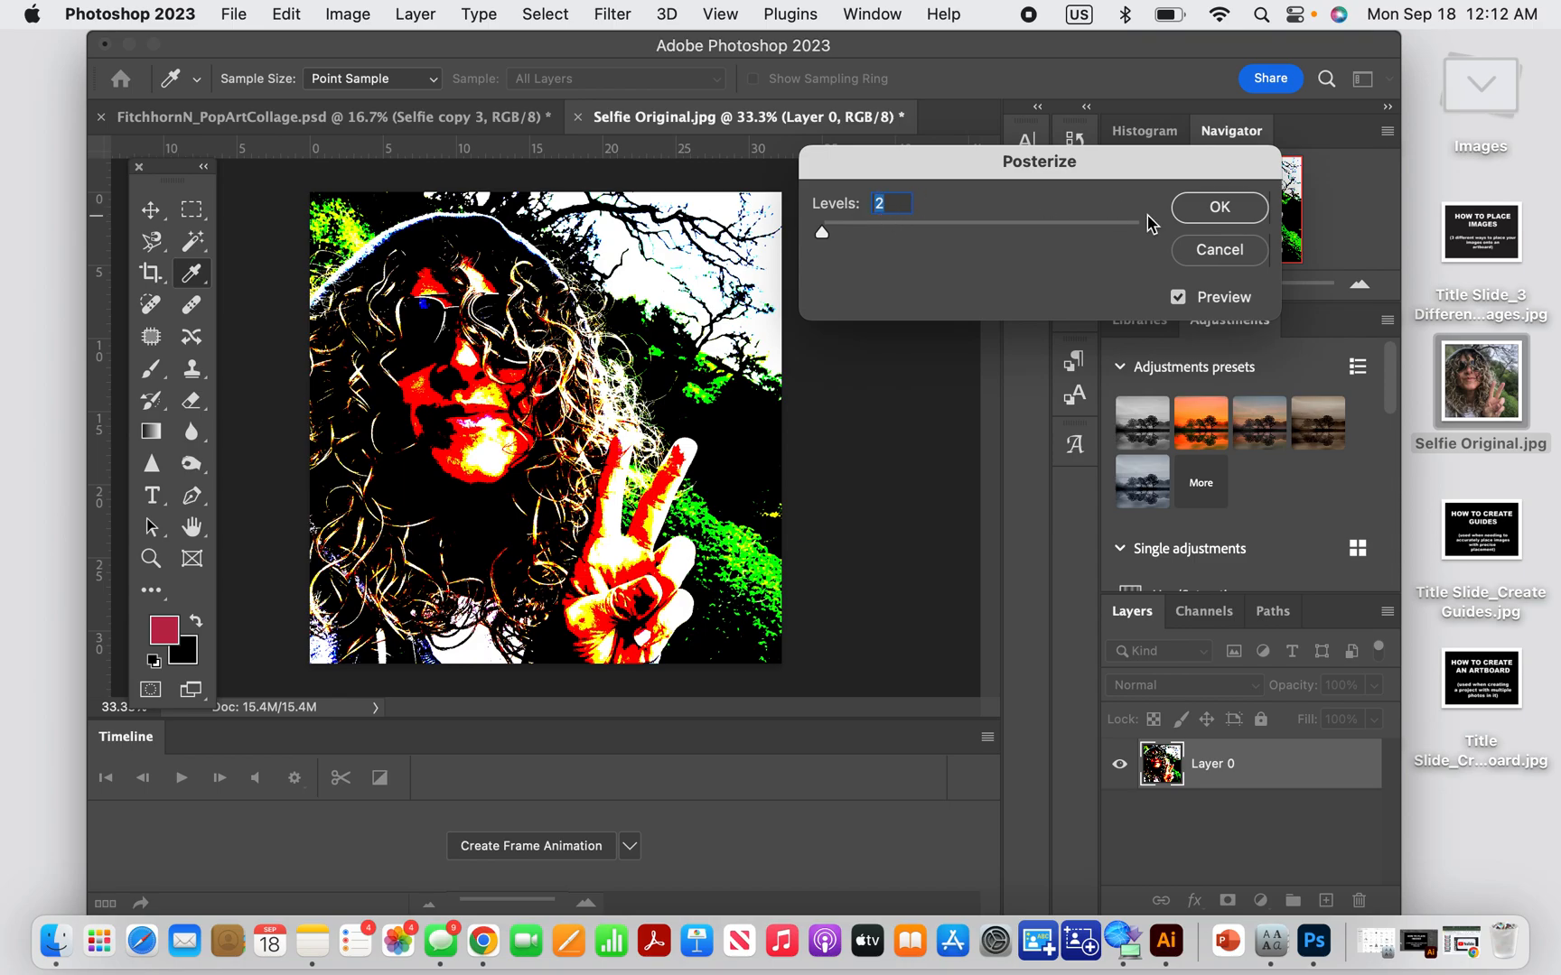
{"action": "left_click", "coordinate": [1214, 215]}
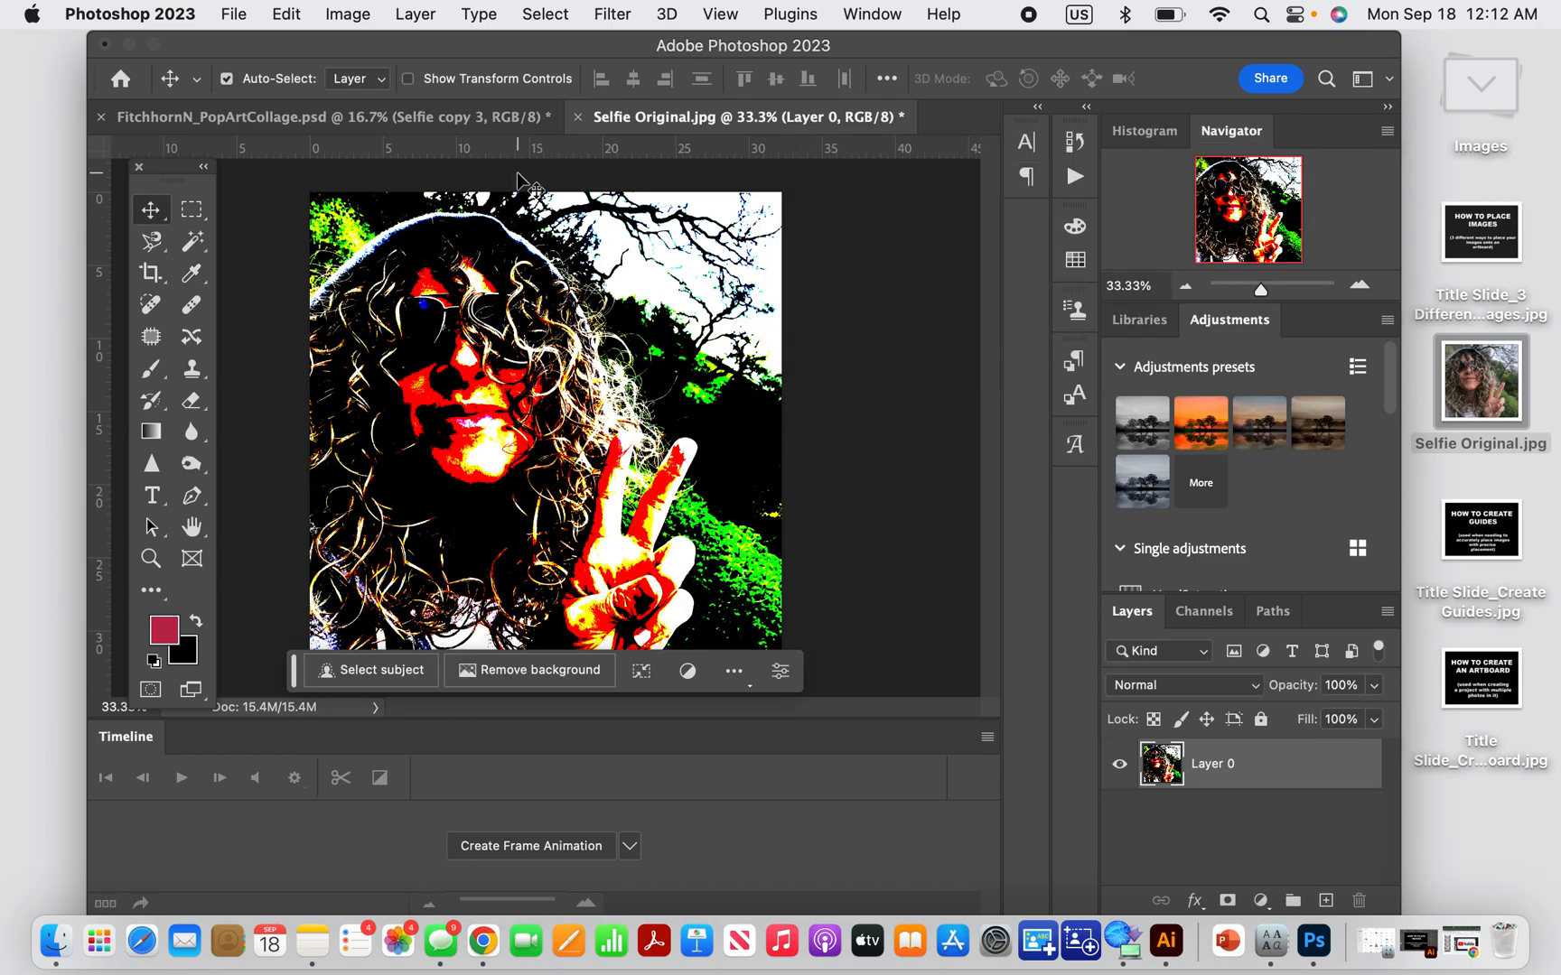
Export the posterized selfie as a JPG named "Selfie Posterize.jpg" to the Desktop
{"action": "left_click", "coordinate": [234, 14]}
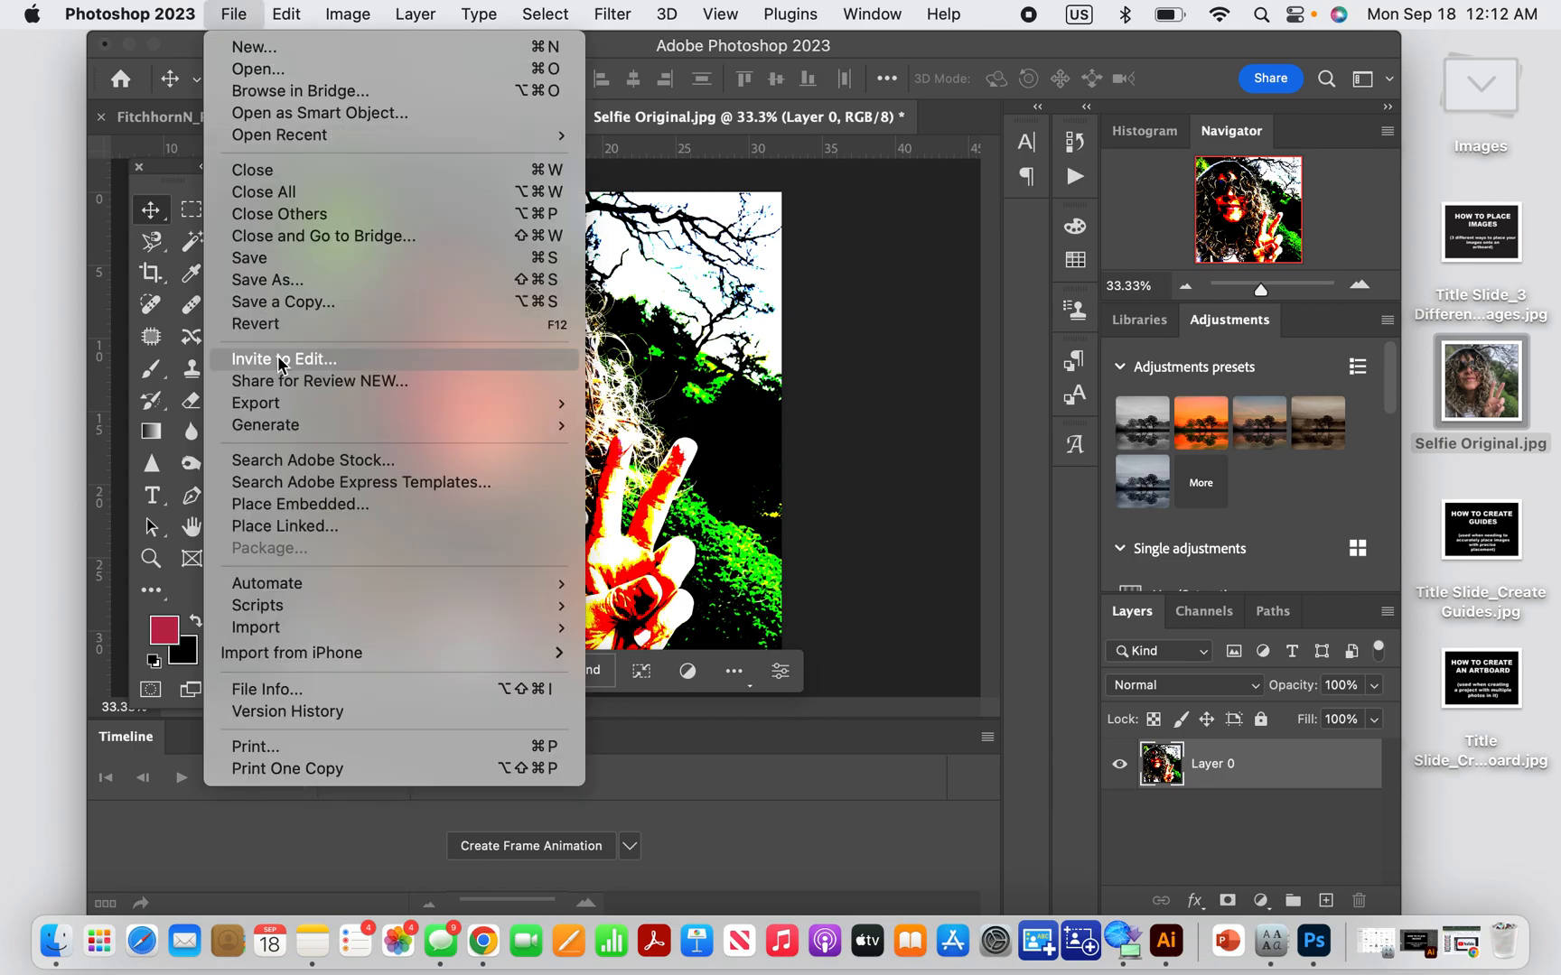
{"action": "mouse_move", "coordinate": [306, 409]}
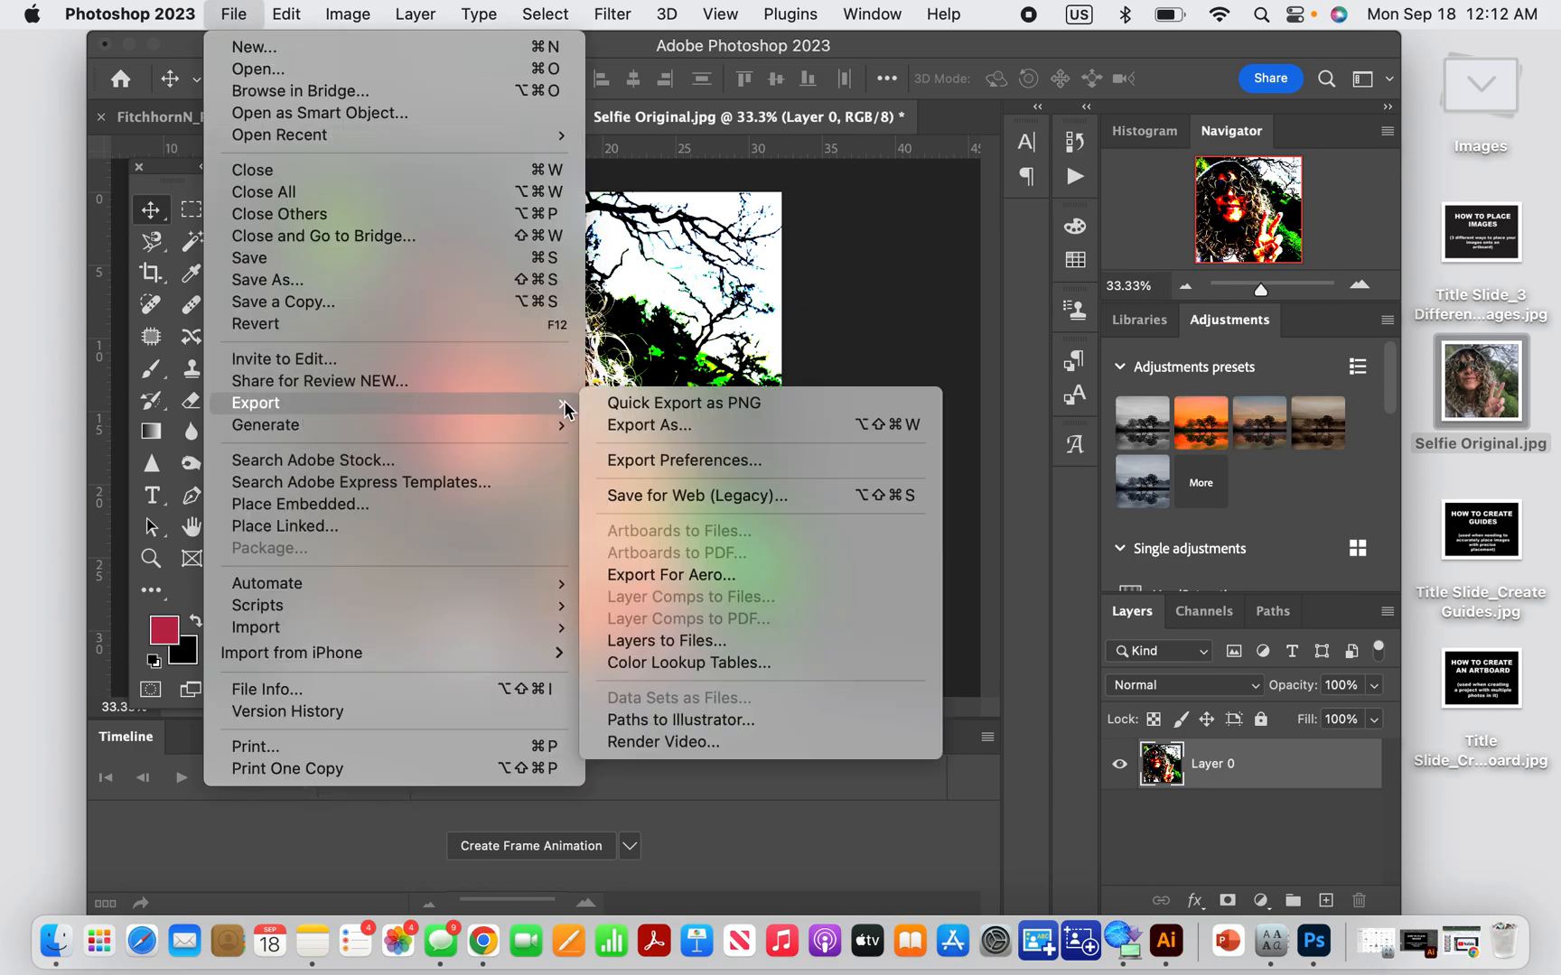
{"action": "left_click", "coordinate": [632, 424]}
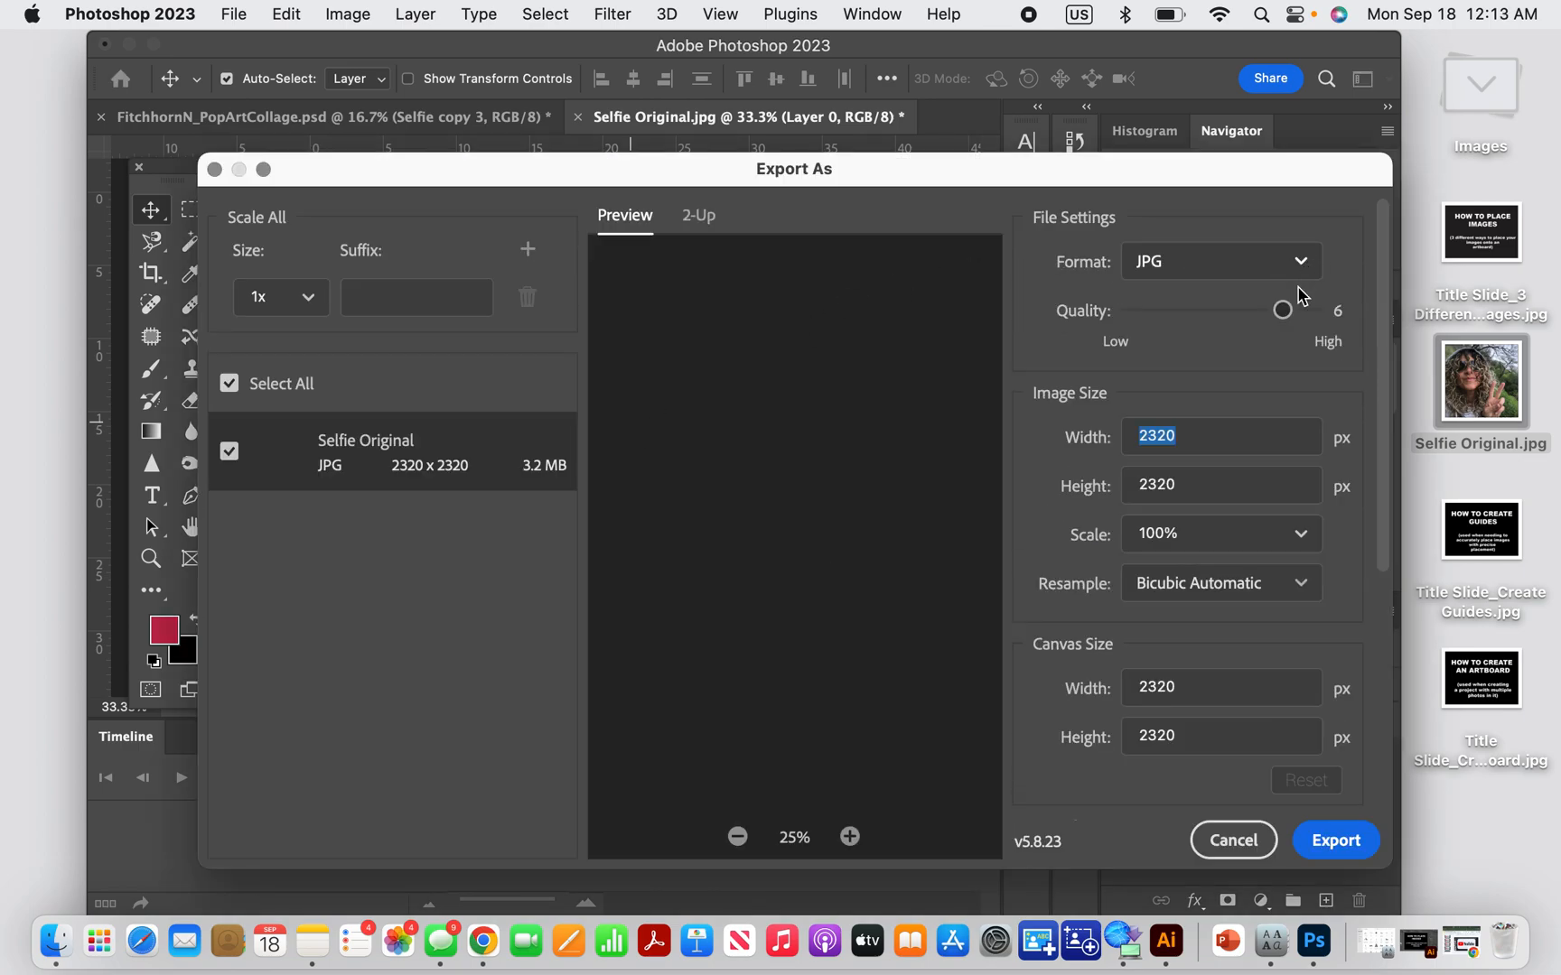
{"action": "left_click", "coordinate": [1335, 841]}
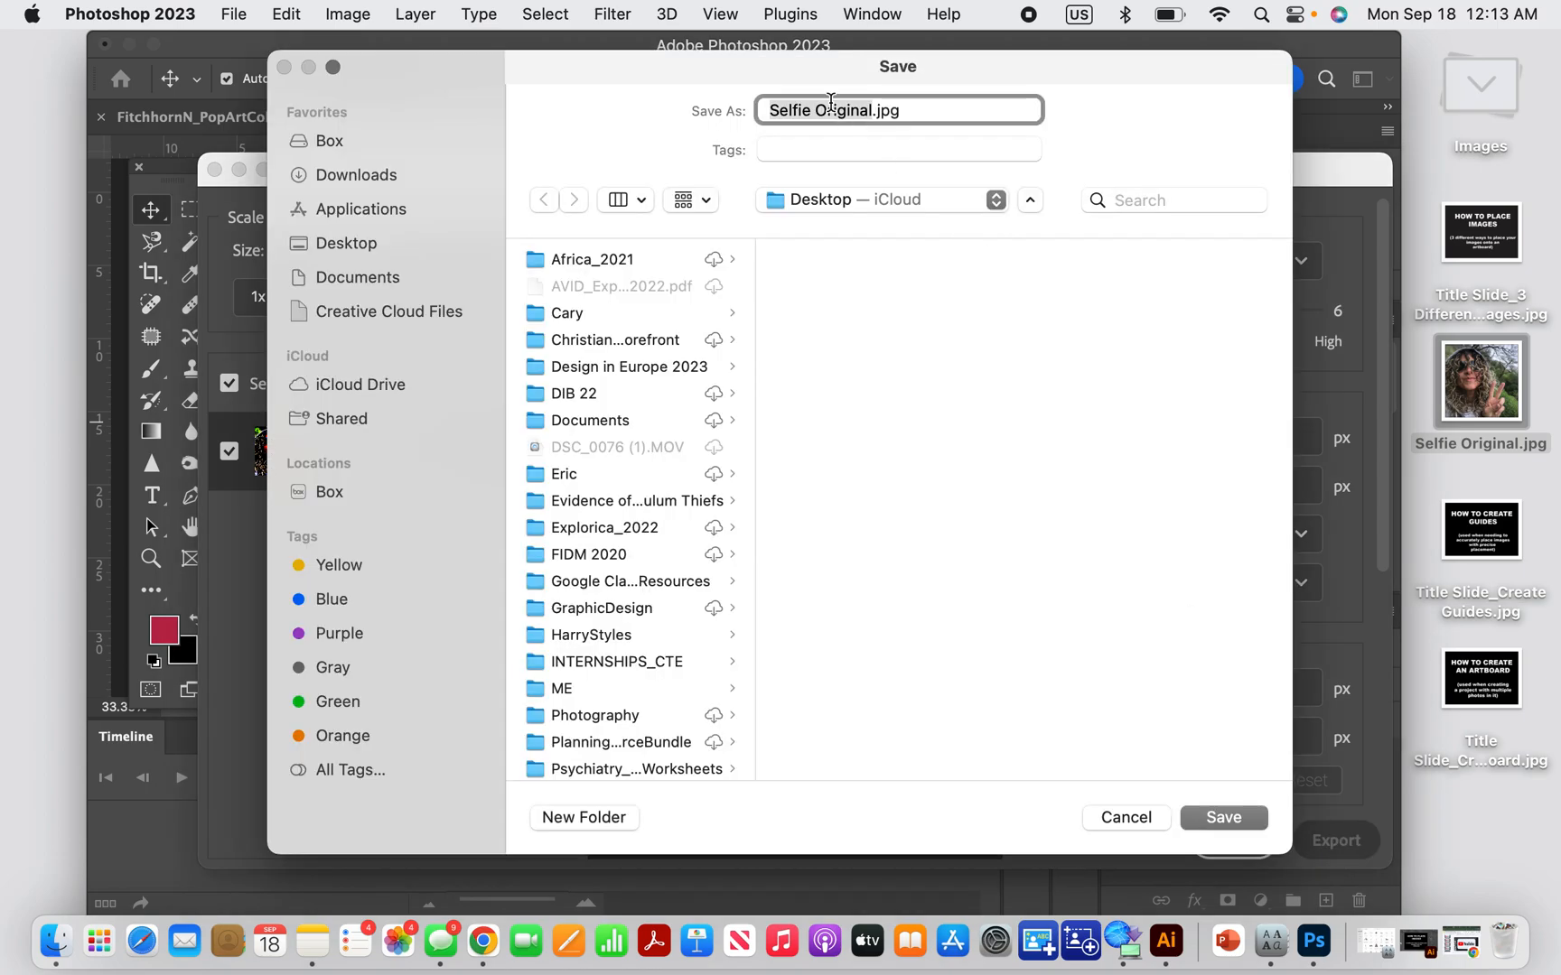
{"action": "left_click", "coordinate": [822, 107]}
{"action": "left_click_drag", "start_coordinate": [818, 110], "coordinate": [872, 110]}
{"action": "type", "text": "Poster"}
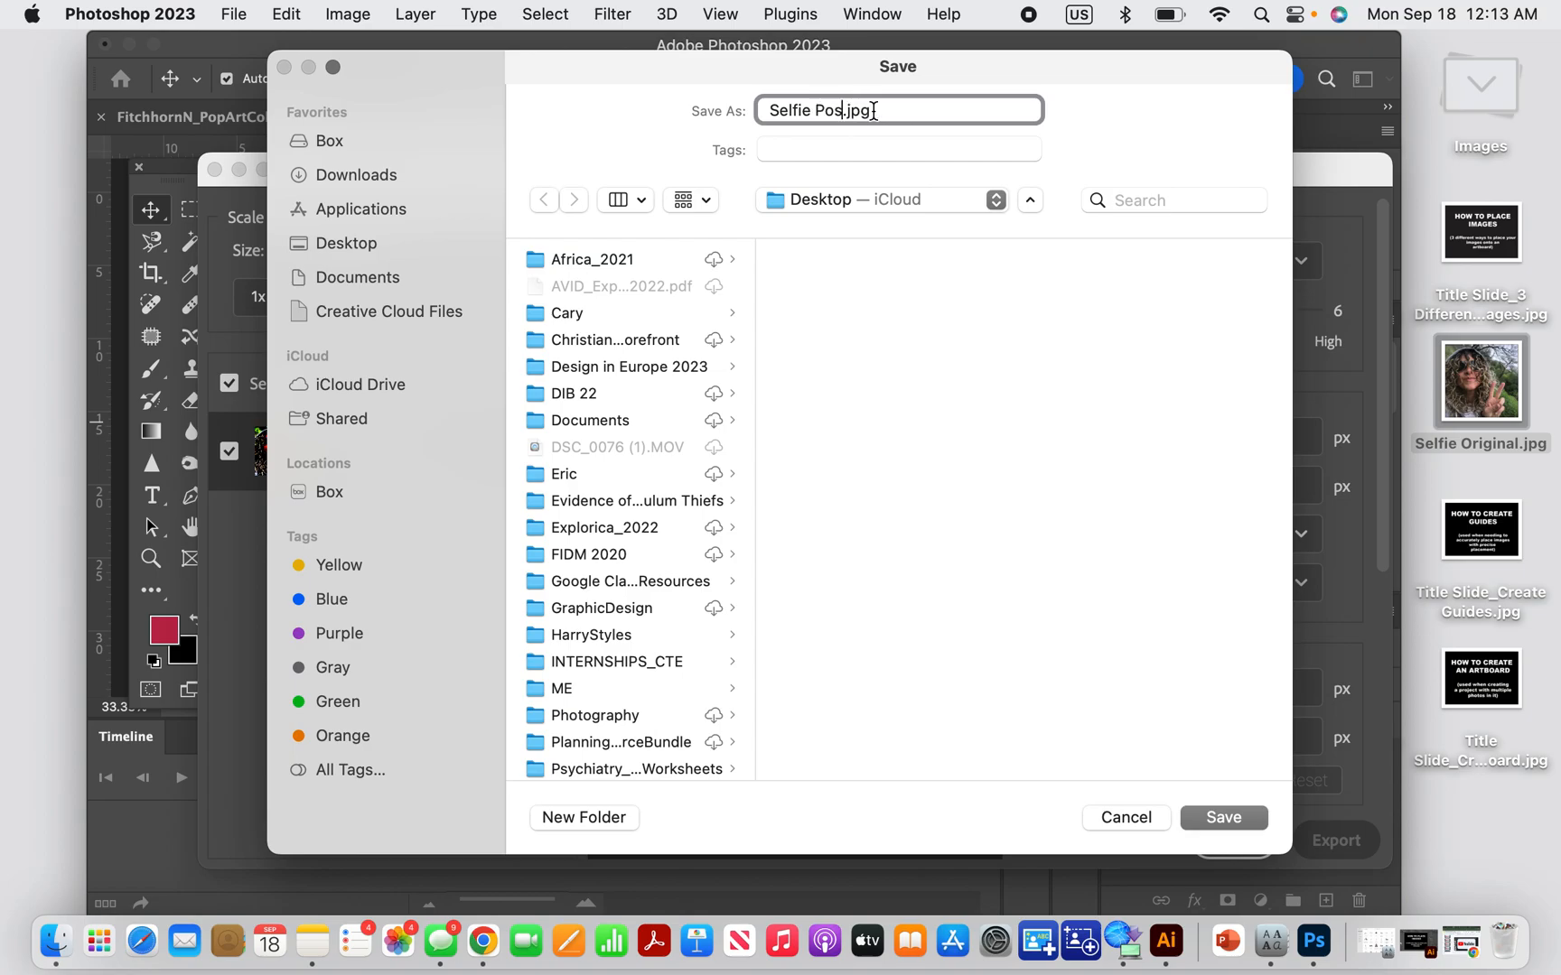
{"action": "type", "text": "ize"}
{"action": "left_click", "coordinate": [1207, 820]}
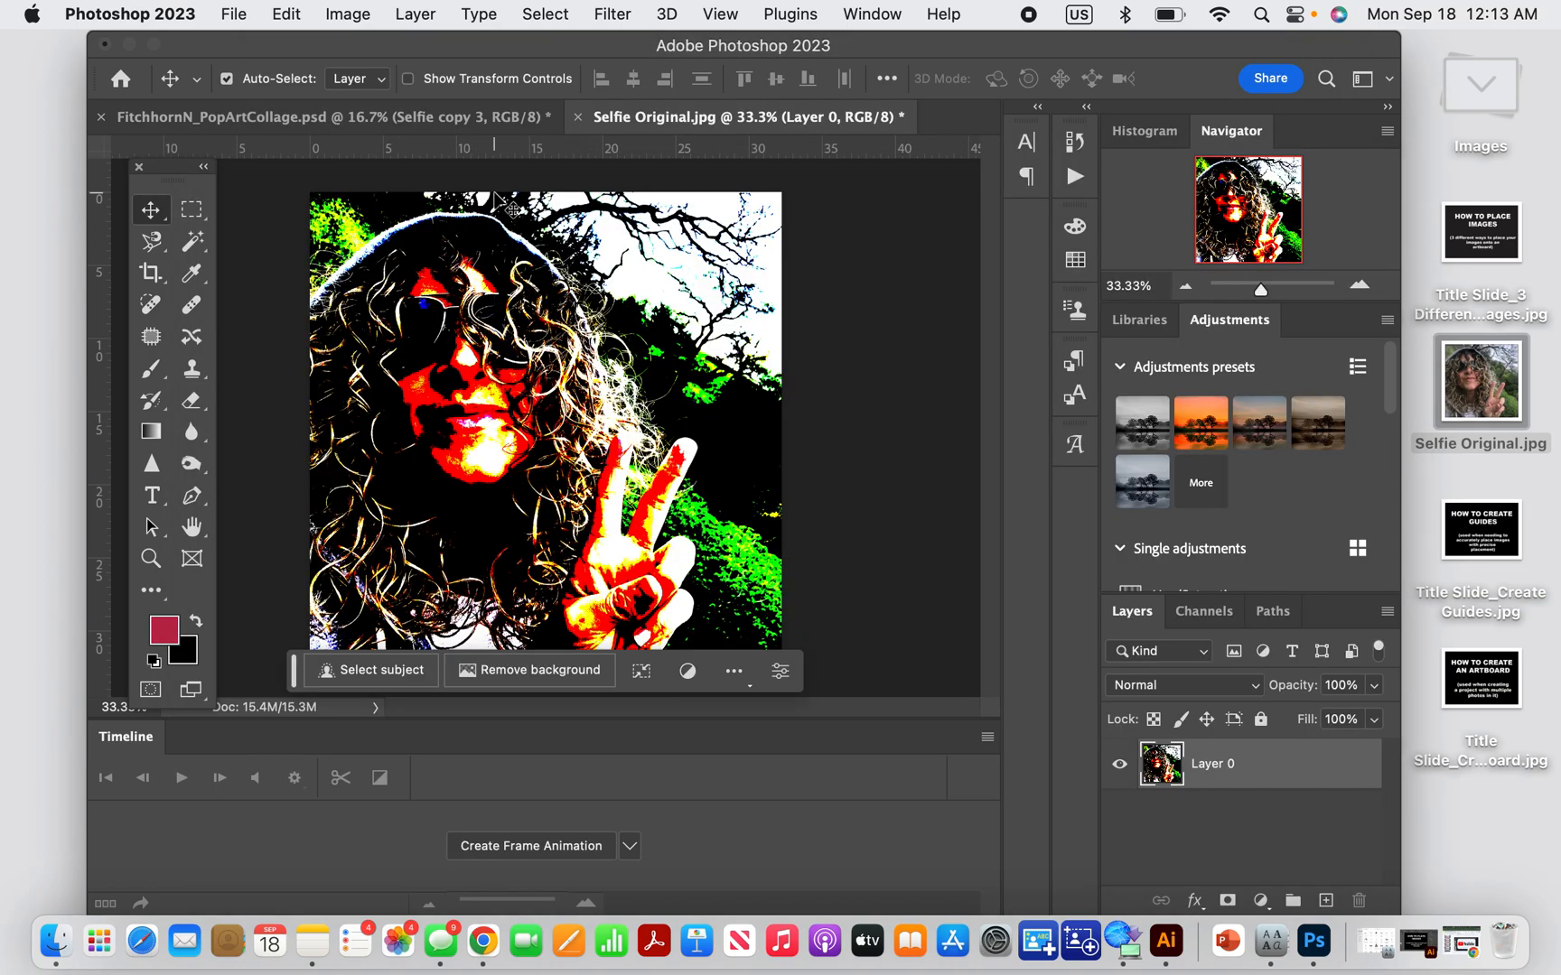
Undo the Posterize adjustment and apply a Threshold adjustment at level 87 to the original selfie
{"action": "key", "text": "super+z"}
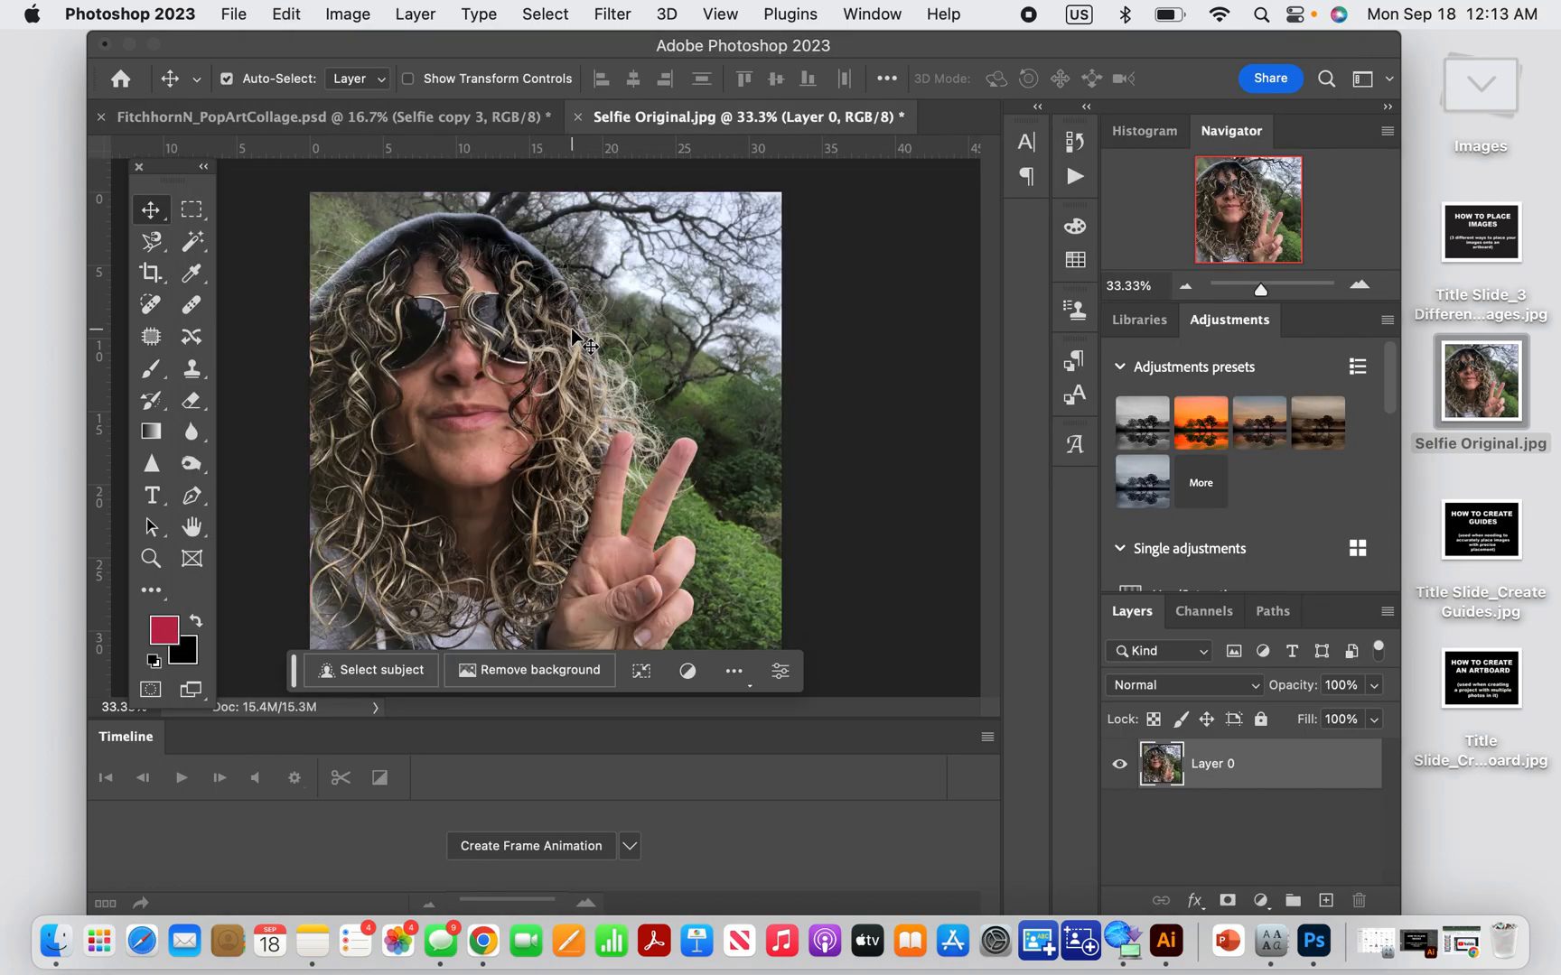
{"action": "left_click", "coordinate": [345, 15]}
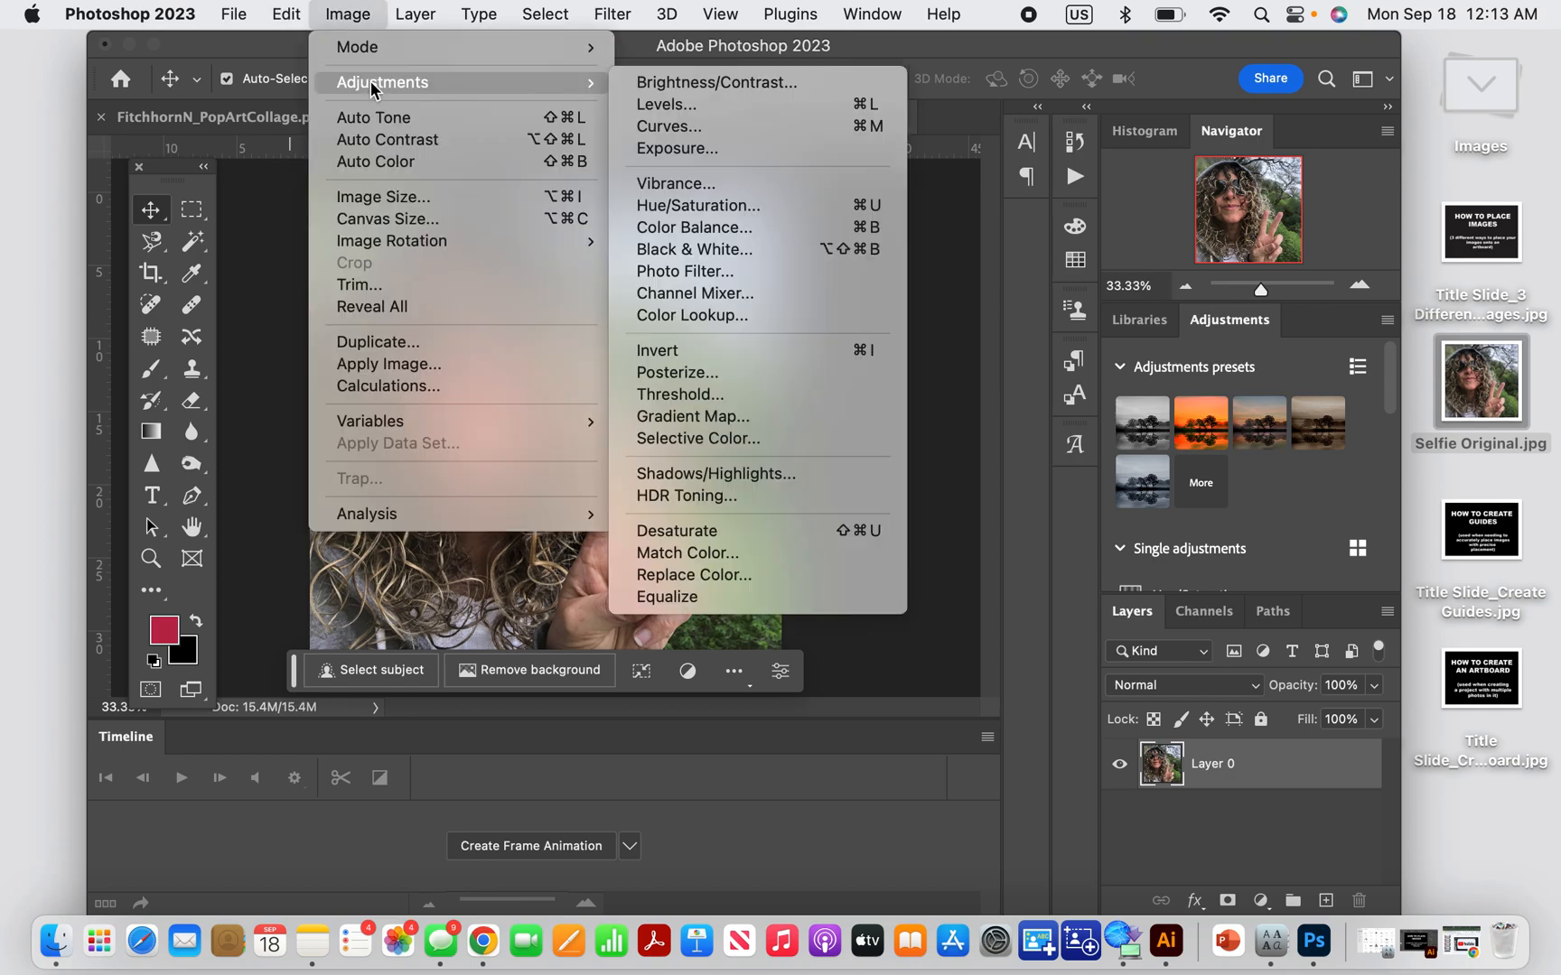
{"action": "mouse_move", "coordinate": [379, 83]}
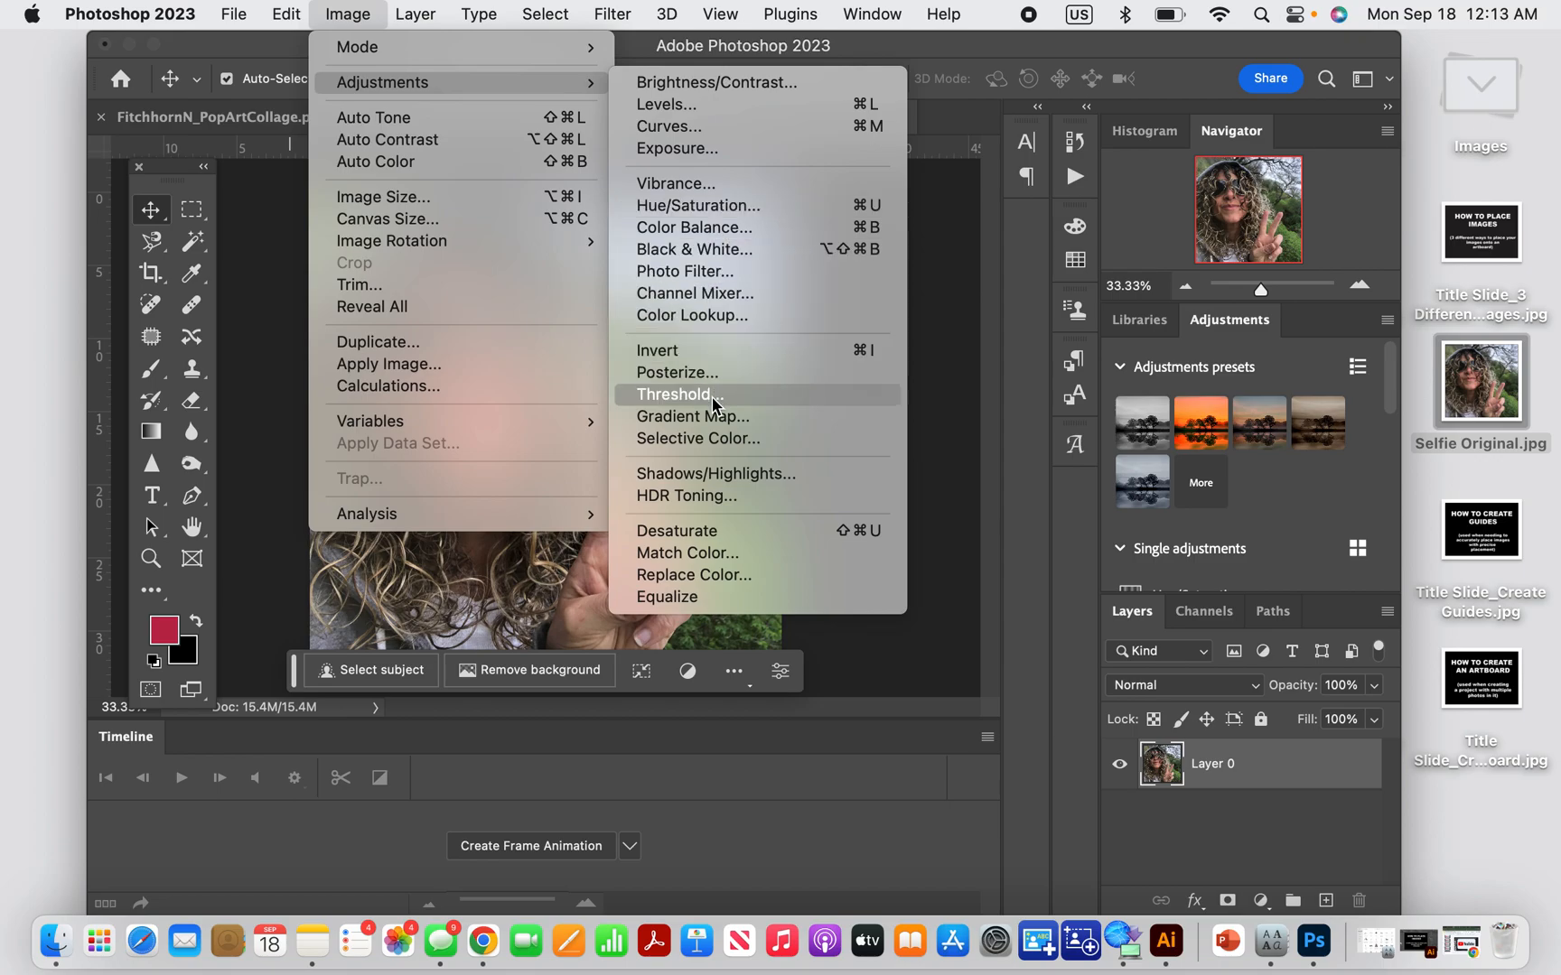
{"action": "left_click", "coordinate": [679, 395]}
{"action": "left_click_drag", "start_coordinate": [981, 465], "coordinate": [925, 458]}
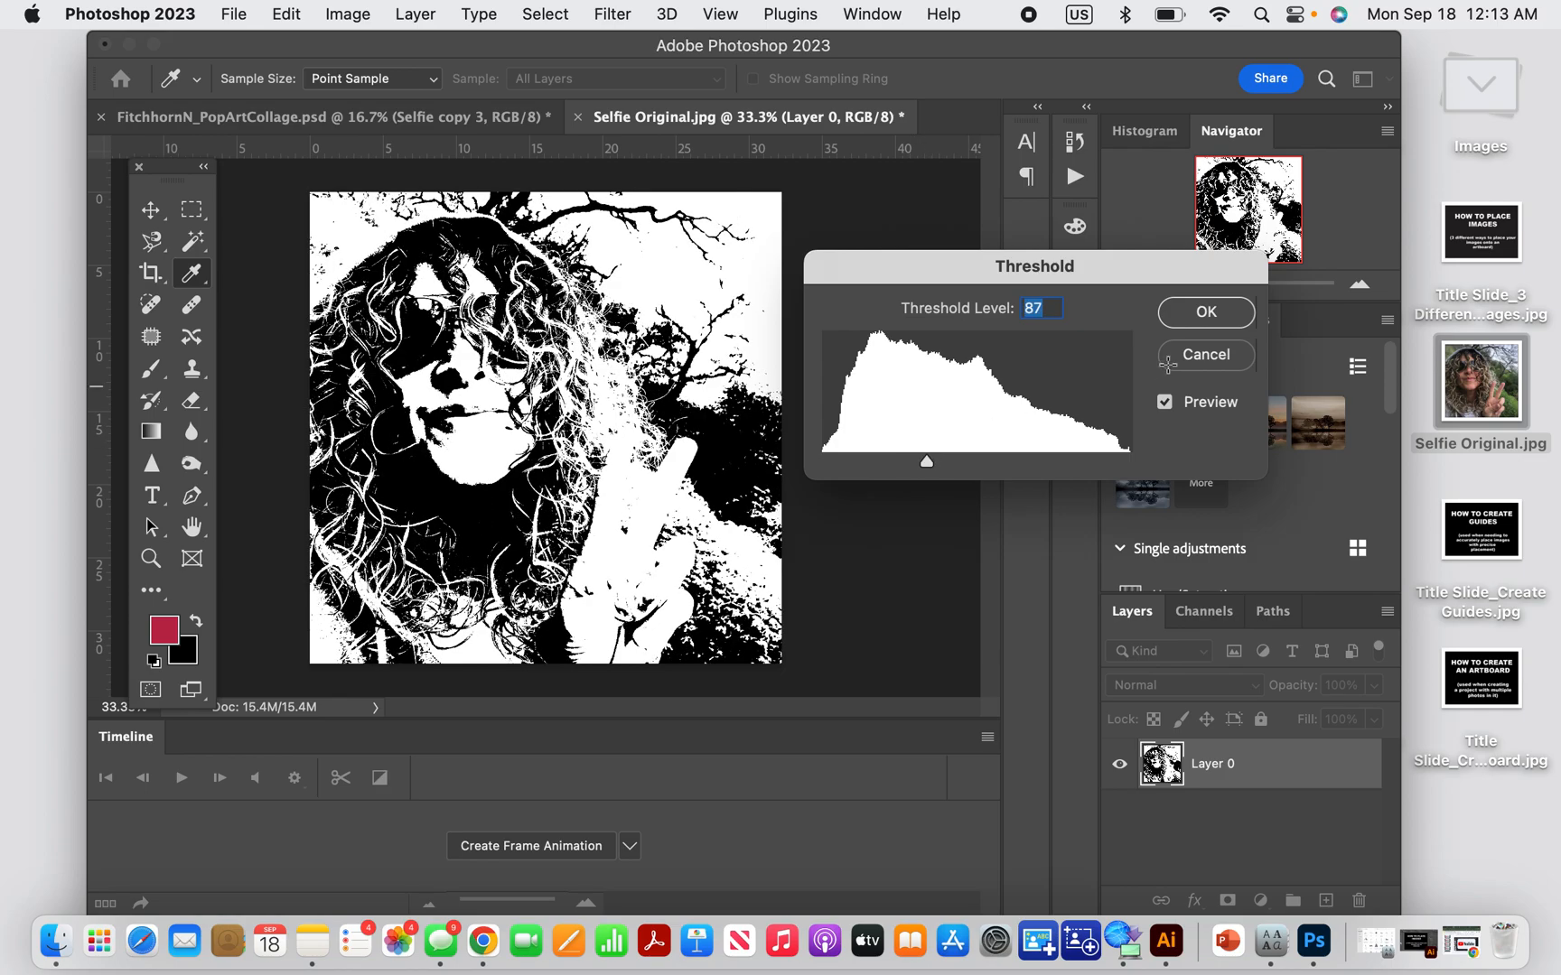
{"action": "left_click", "coordinate": [1231, 321]}
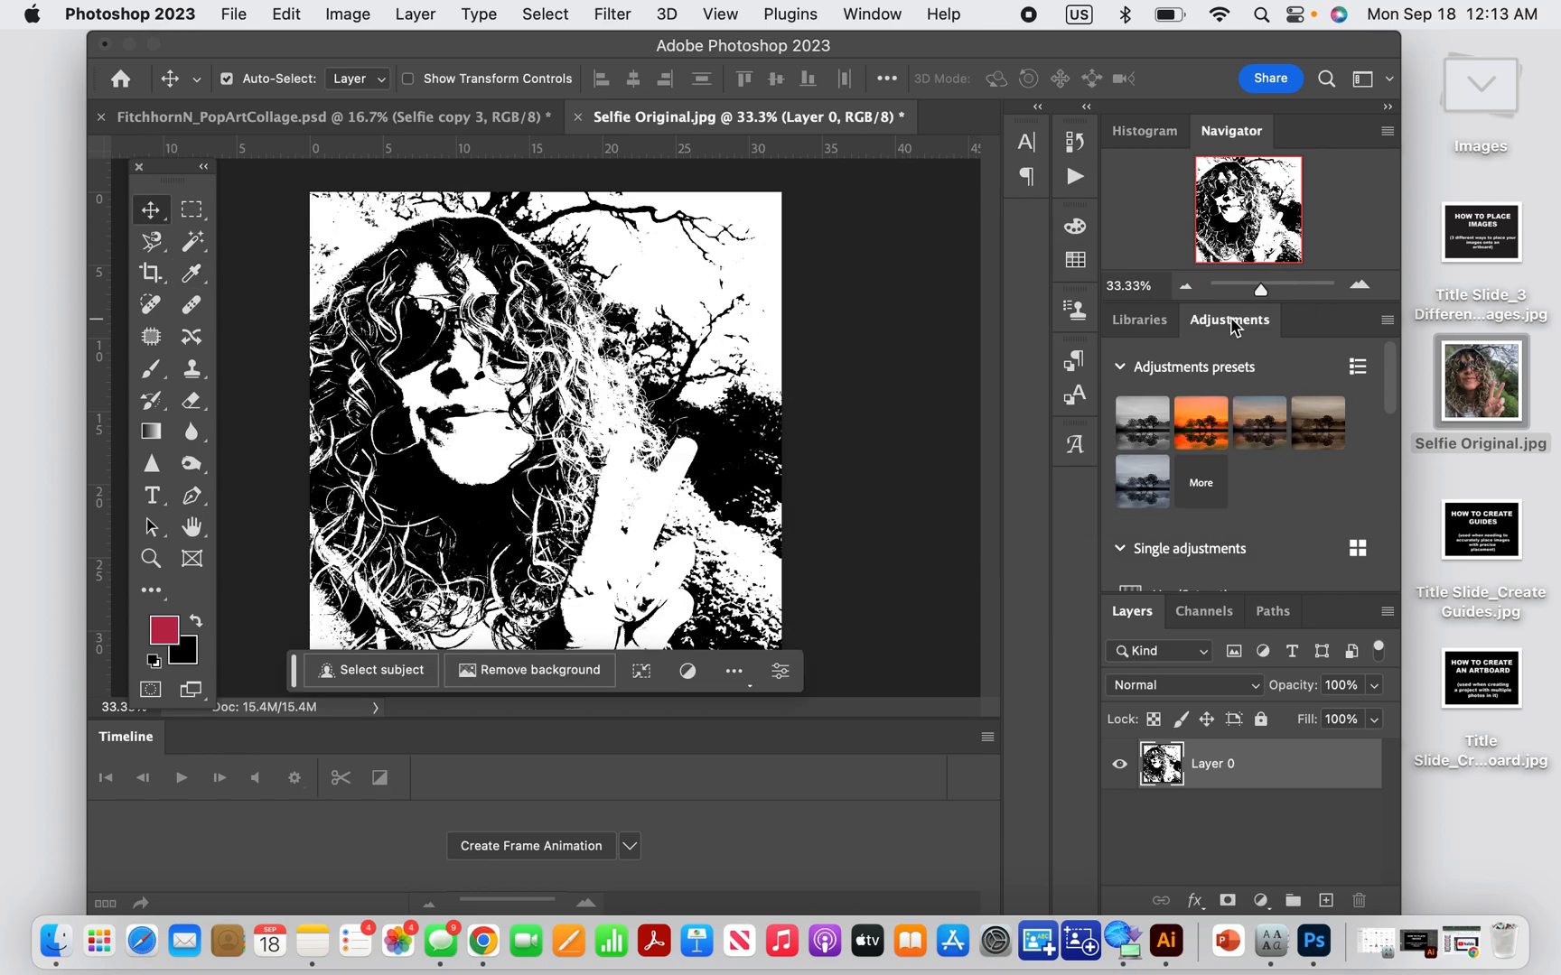
Export the black-and-white threshold selfie as a JPG named "Selfie Threshold.jpg" to the Desktop
{"action": "left_click", "coordinate": [233, 15]}
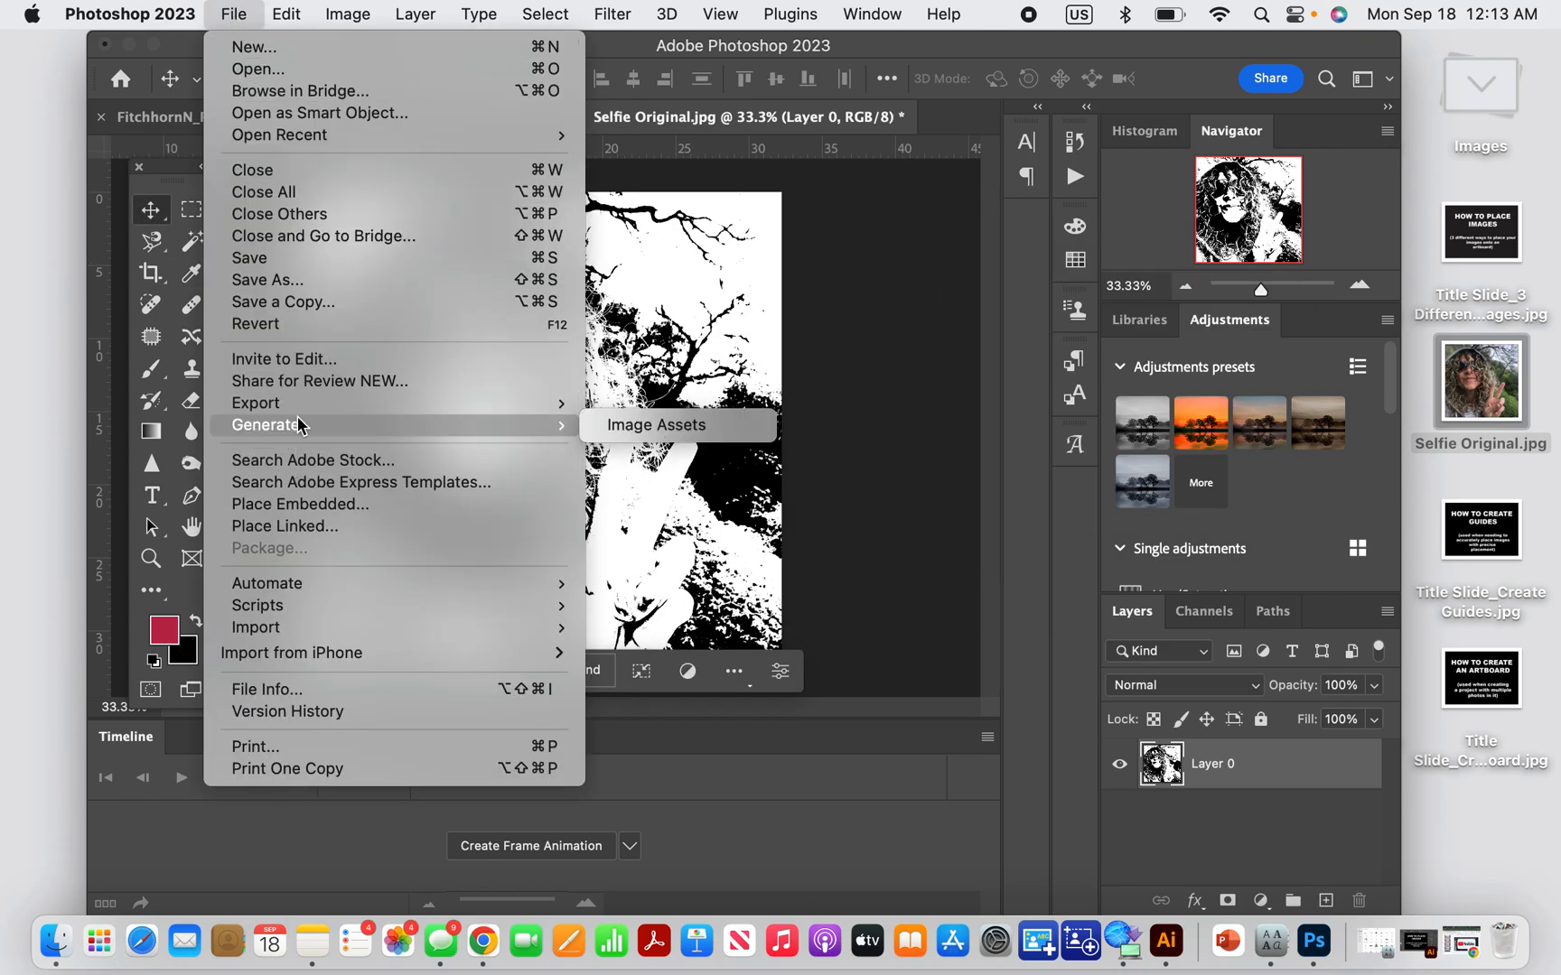
{"action": "mouse_move", "coordinate": [429, 399]}
{"action": "left_click", "coordinate": [617, 424]}
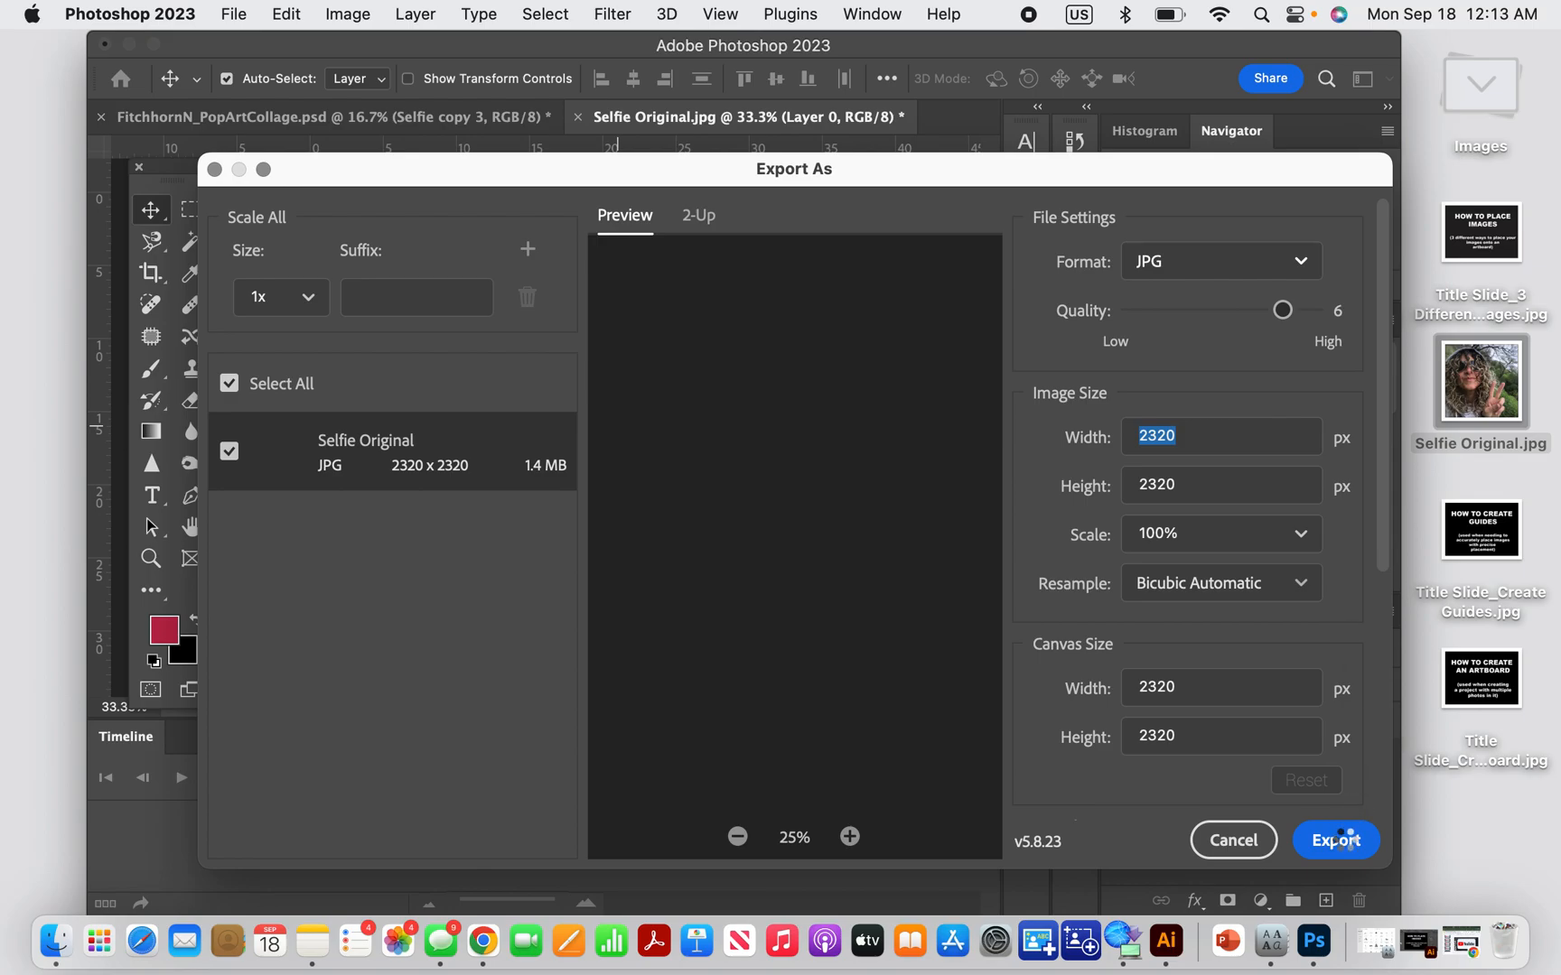
{"action": "left_click", "coordinate": [1345, 842]}
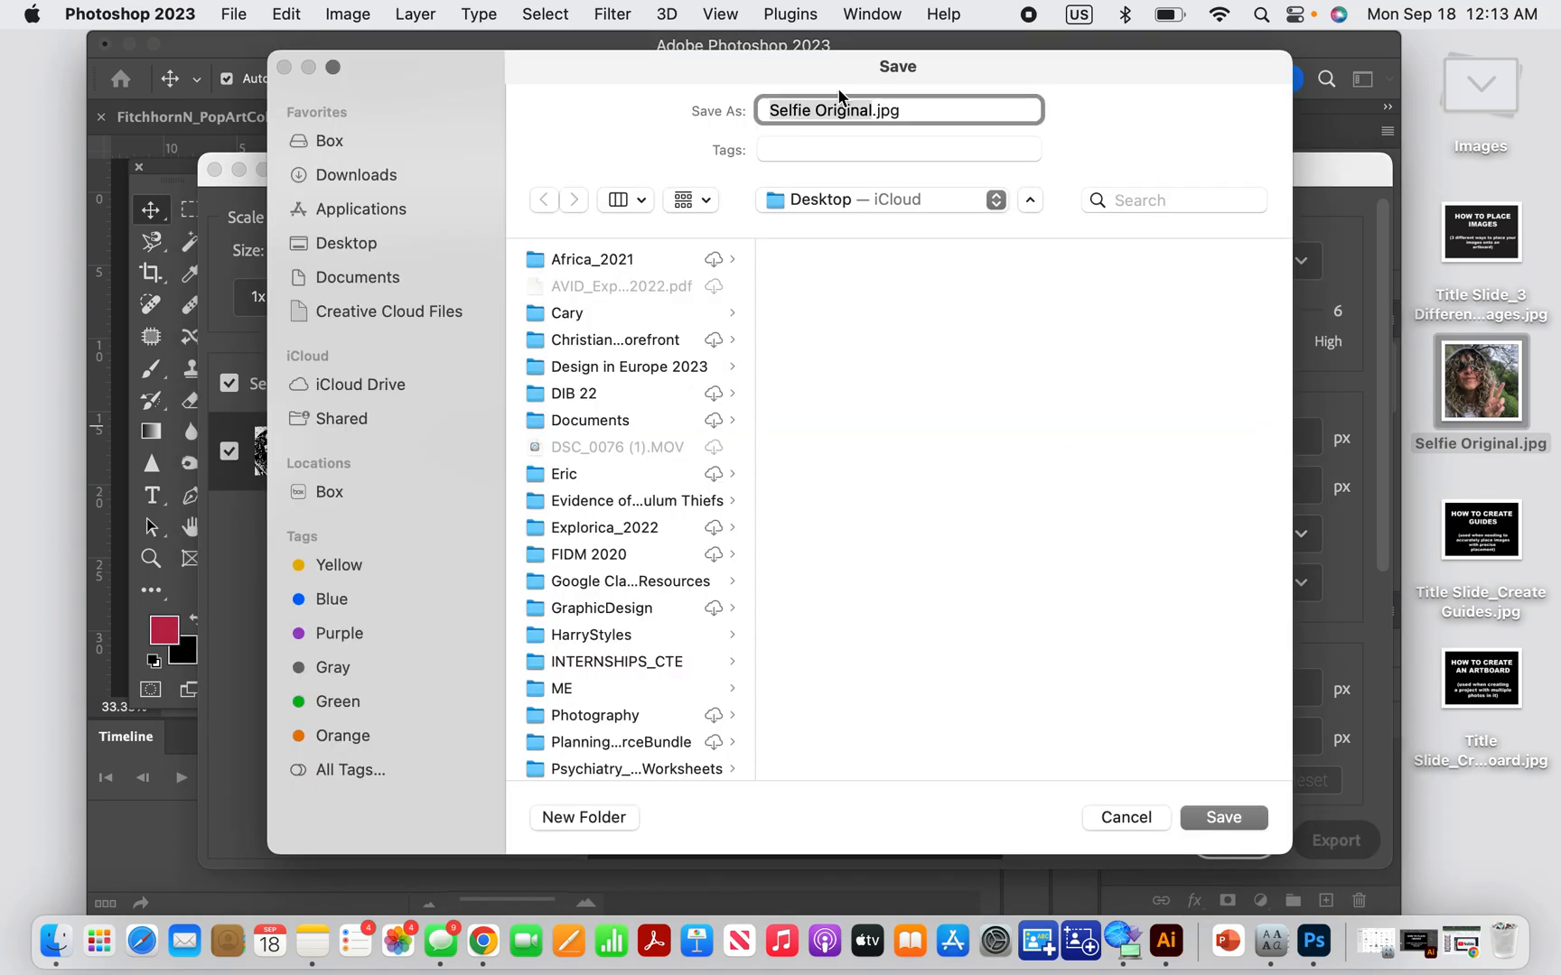
{"action": "left_click", "coordinate": [833, 108]}
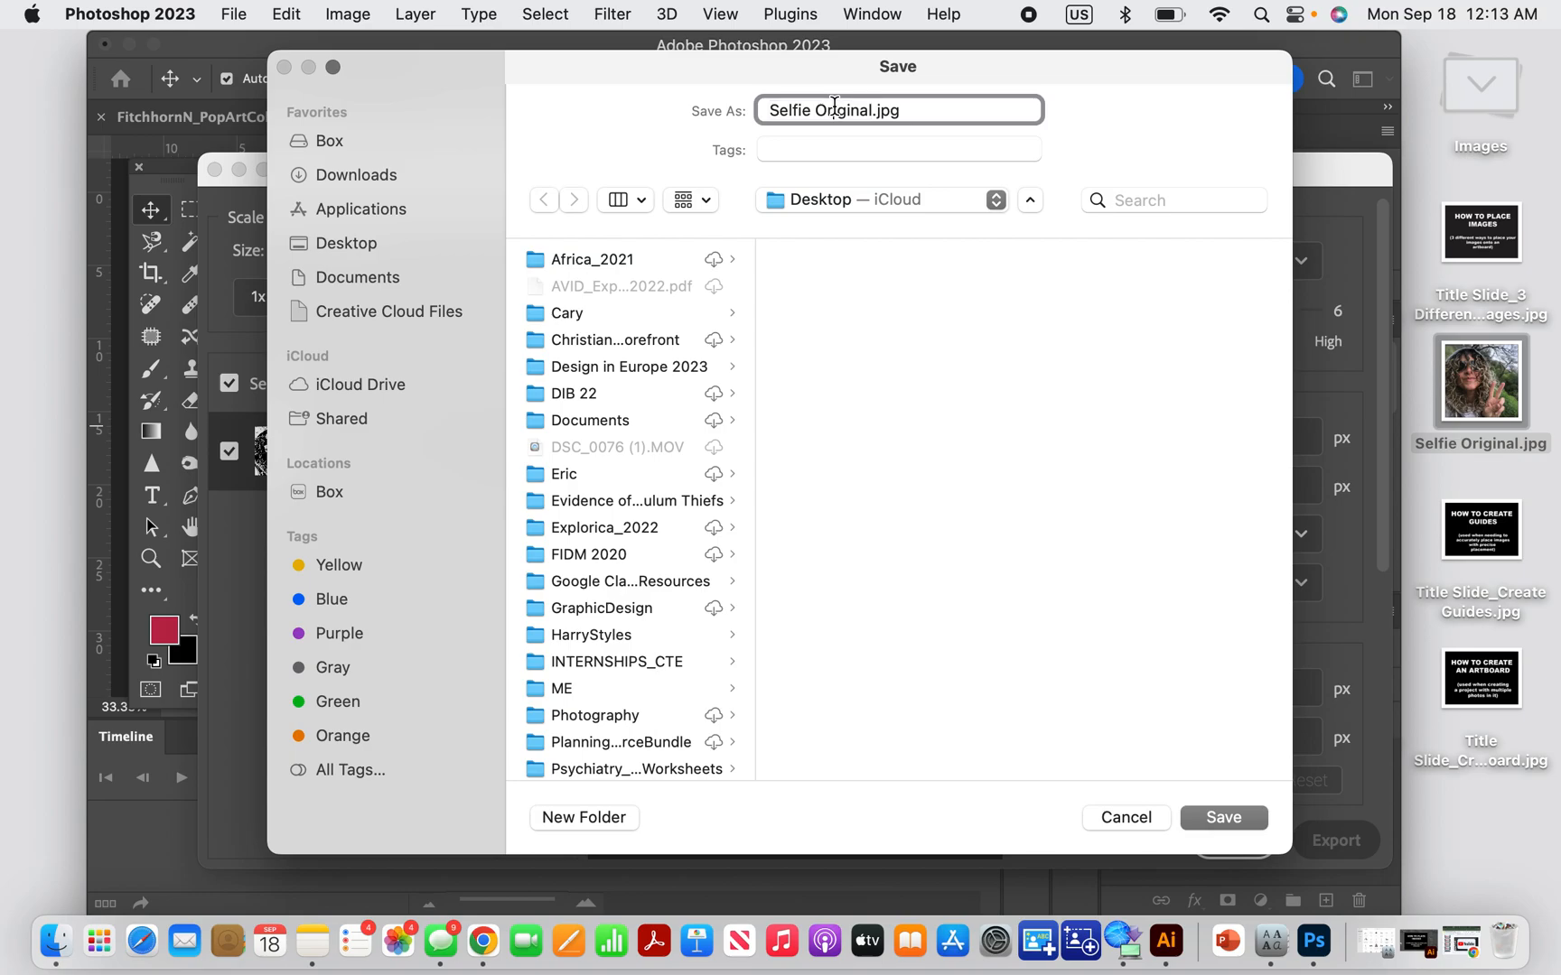
{"action": "left_click_drag", "start_coordinate": [849, 110], "coordinate": [868, 110]}
{"action": "type", "text": "Threshold"}
{"action": "left_click", "coordinate": [1243, 817]}
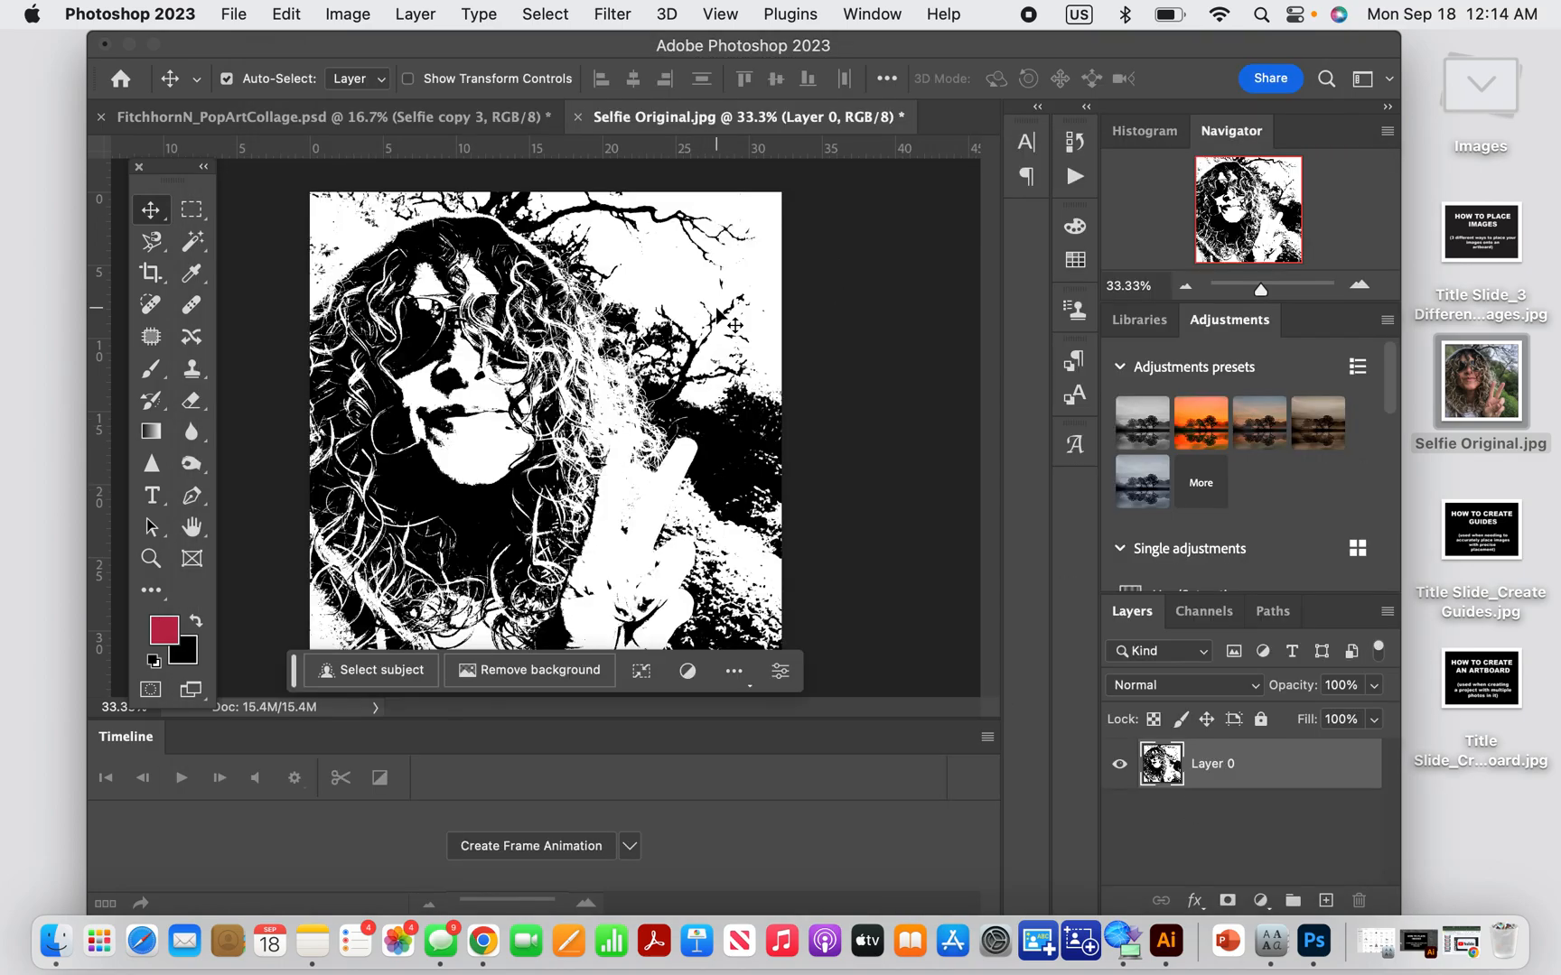
Switch to the pop art collage document and delete the selfies in the middle and right columns of the first two rows
{"action": "left_click", "coordinate": [457, 124]}
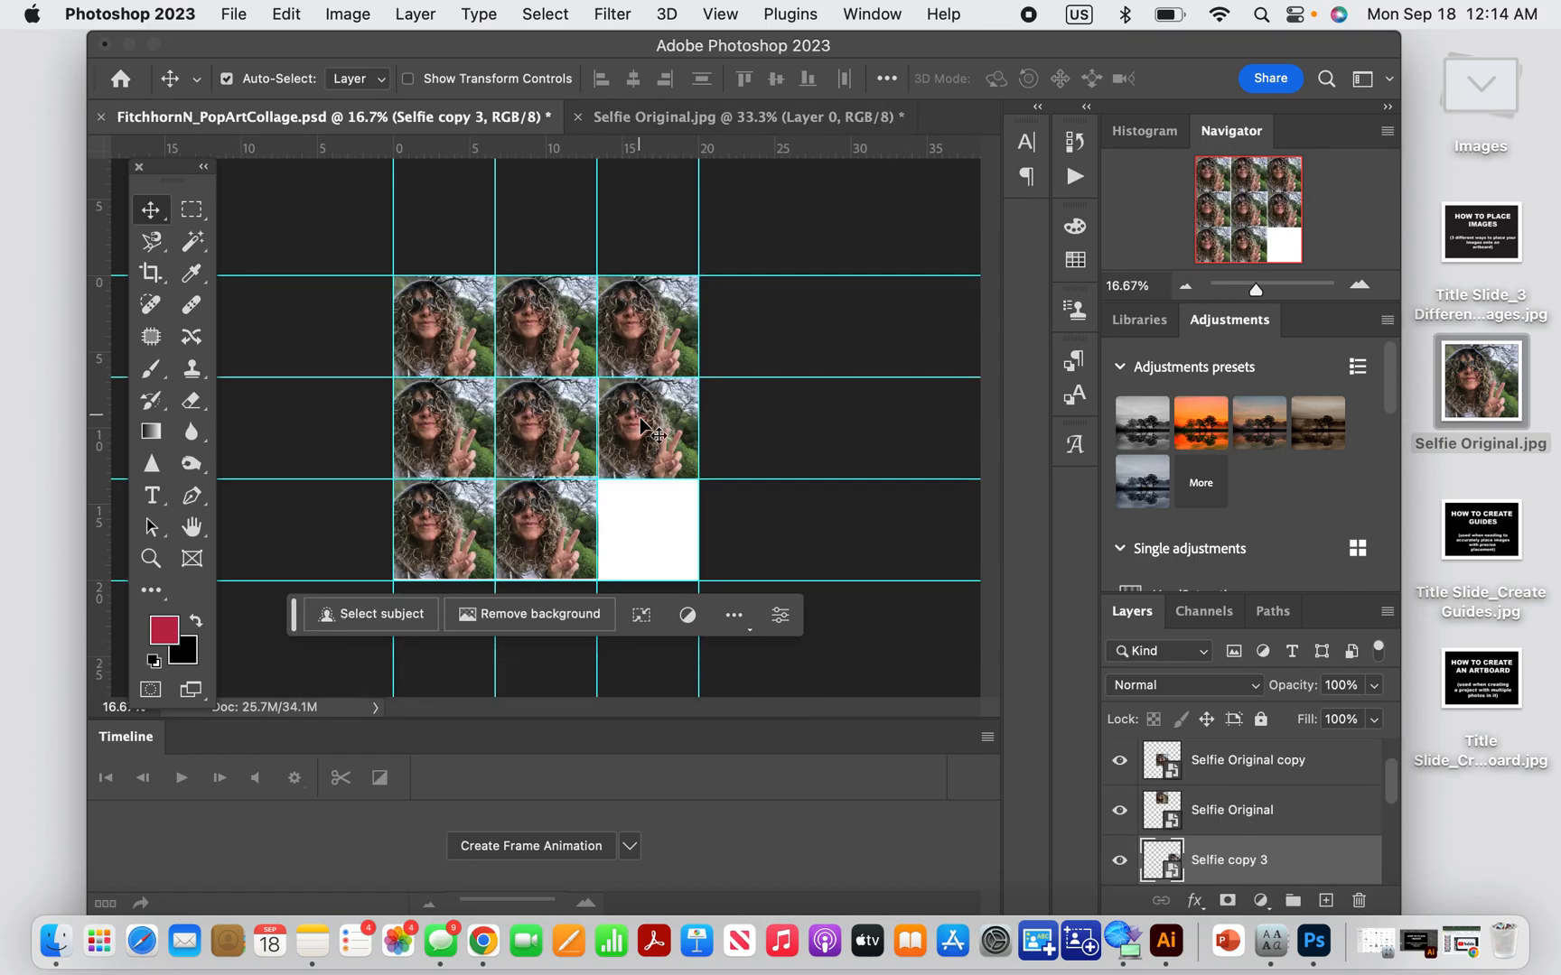
{"action": "key", "text": "Delete"}
{"action": "key", "text": "Delete"}
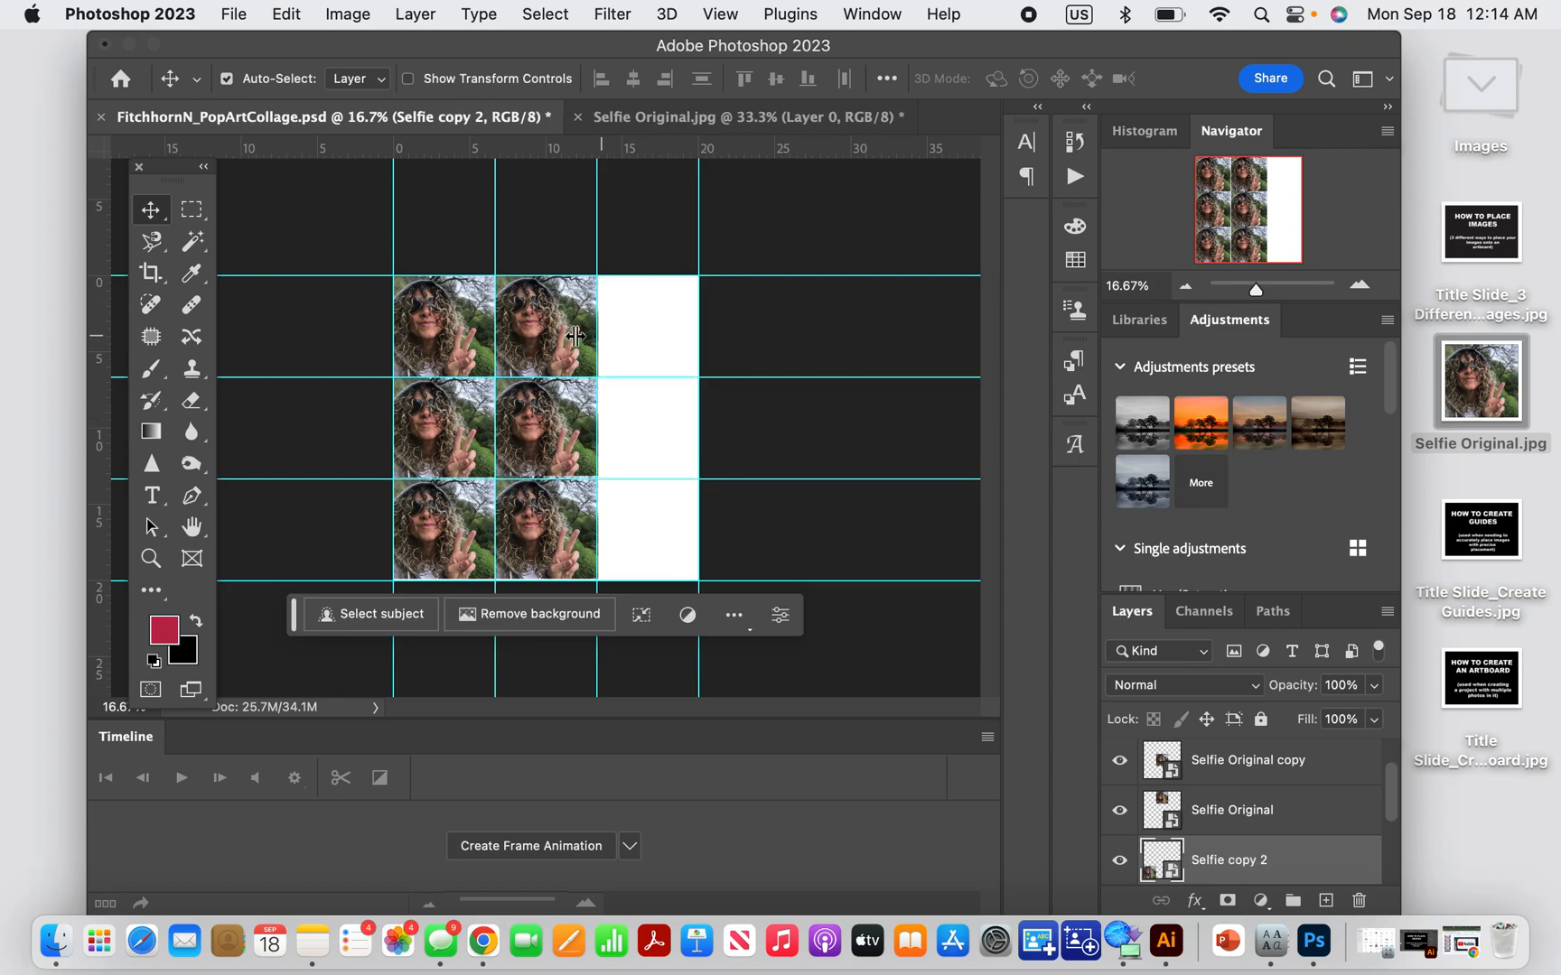
{"action": "left_click", "coordinate": [561, 334]}
{"action": "key", "text": "Delete"}
{"action": "left_click", "coordinate": [564, 430]}
{"action": "key", "text": "Delete"}
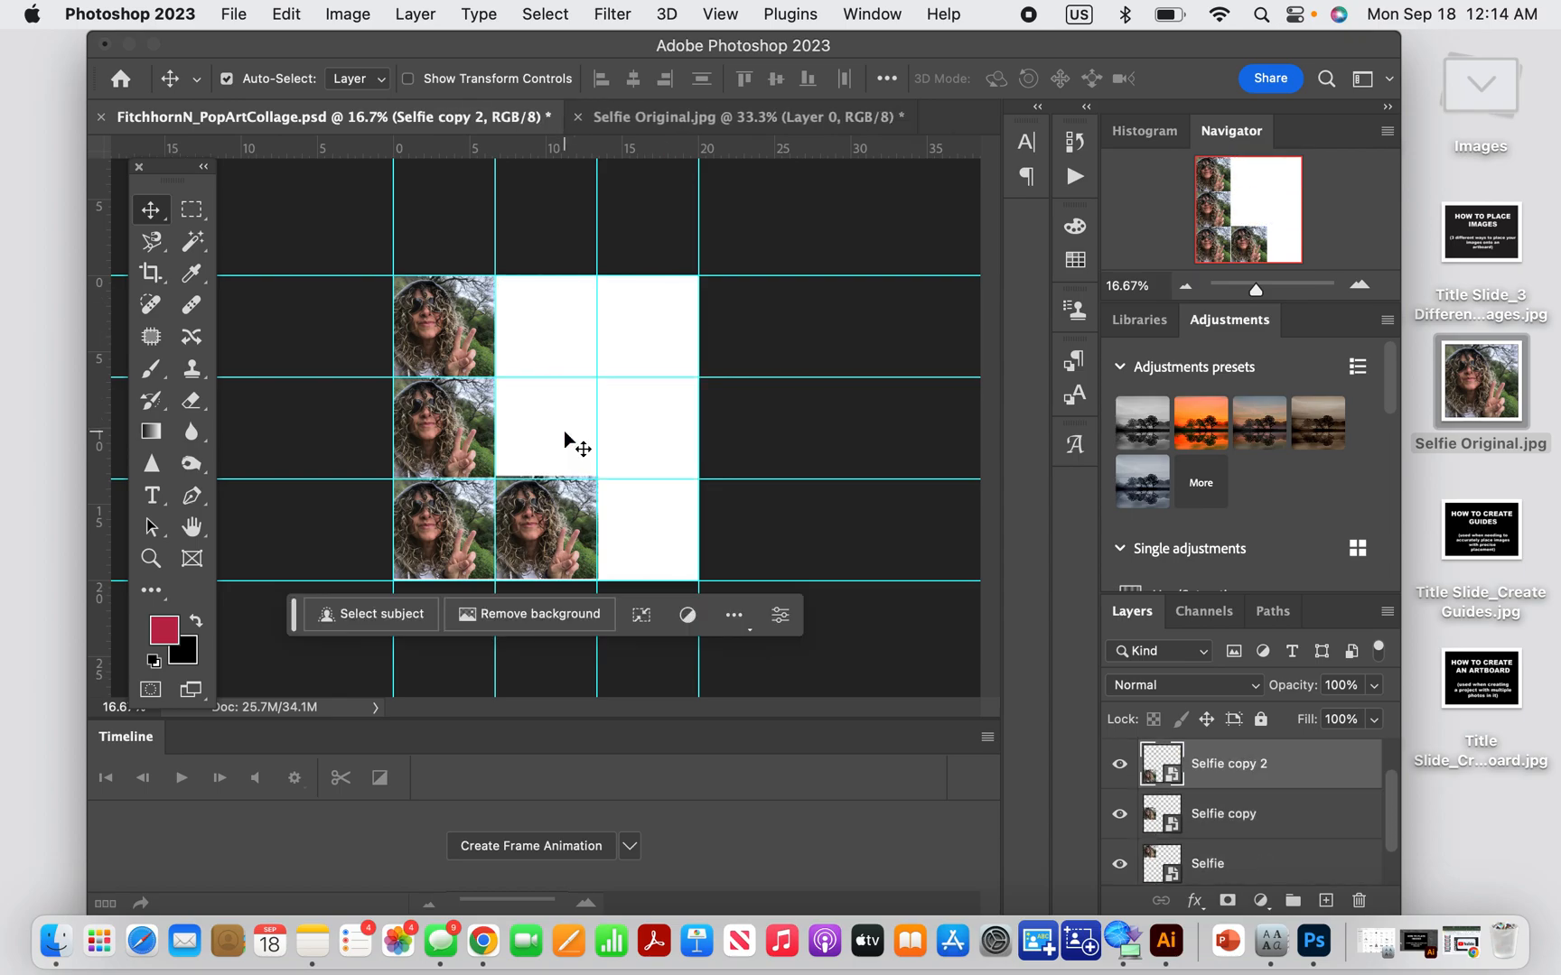
Narrow the application window to uncover more of the desktop files
{"action": "left_click_drag", "start_coordinate": [1218, 267], "coordinate": [1174, 257]}
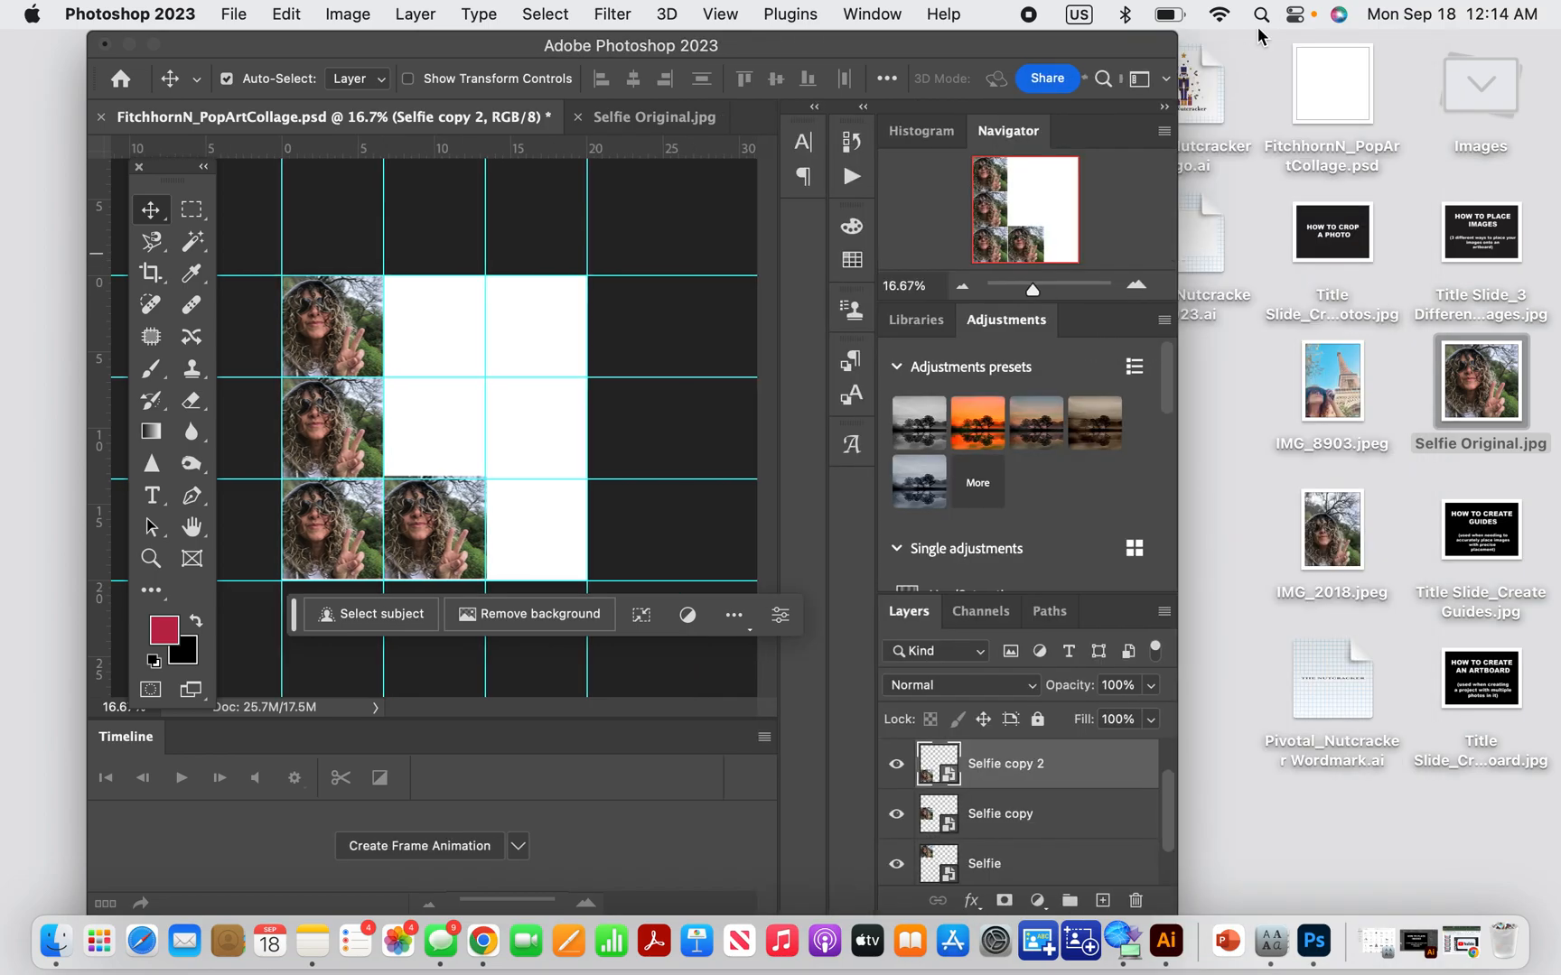
{"action": "left_click_drag", "start_coordinate": [1052, 101], "coordinate": [1154, 31]}
{"action": "left_click", "coordinate": [294, 621]}
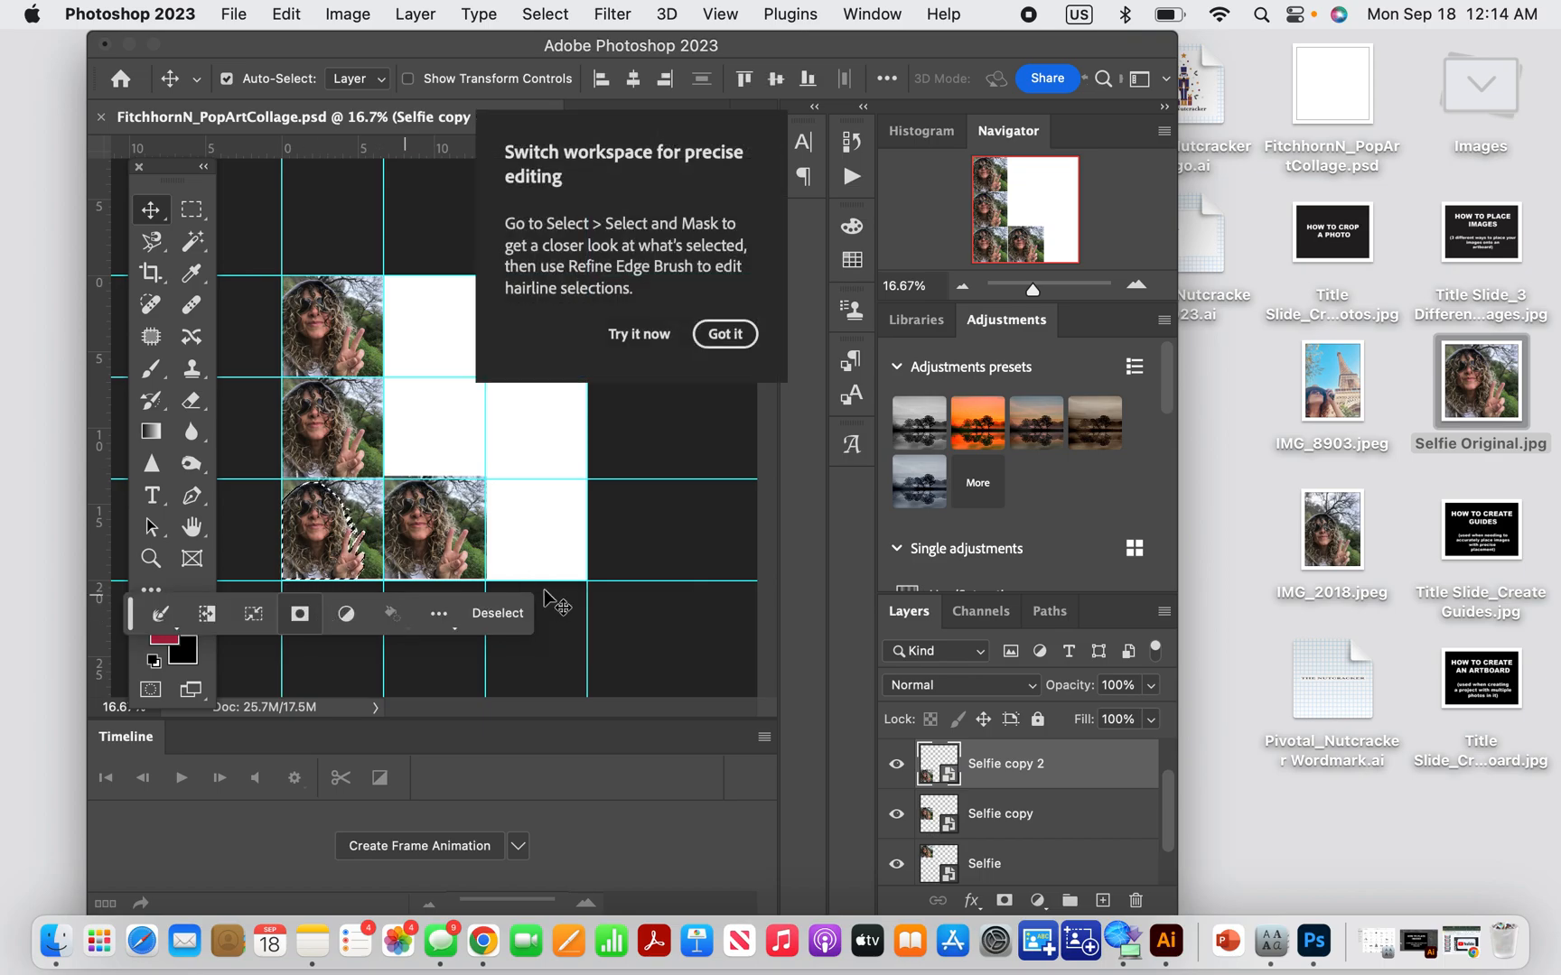
{"action": "left_click", "coordinate": [492, 617]}
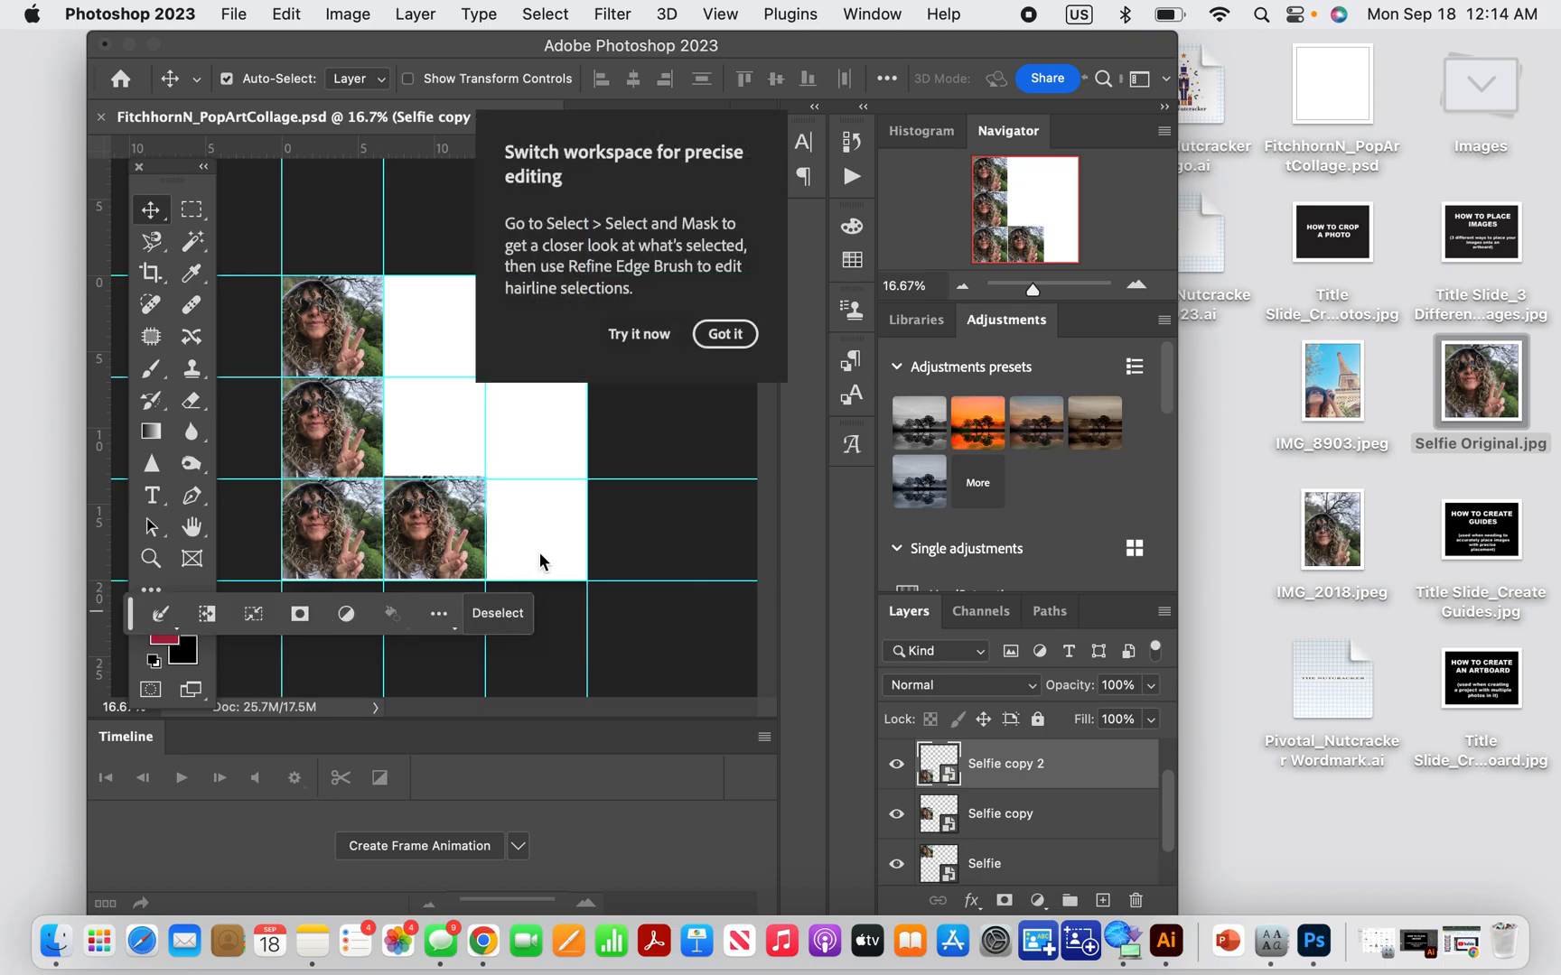
{"action": "left_click", "coordinate": [726, 336]}
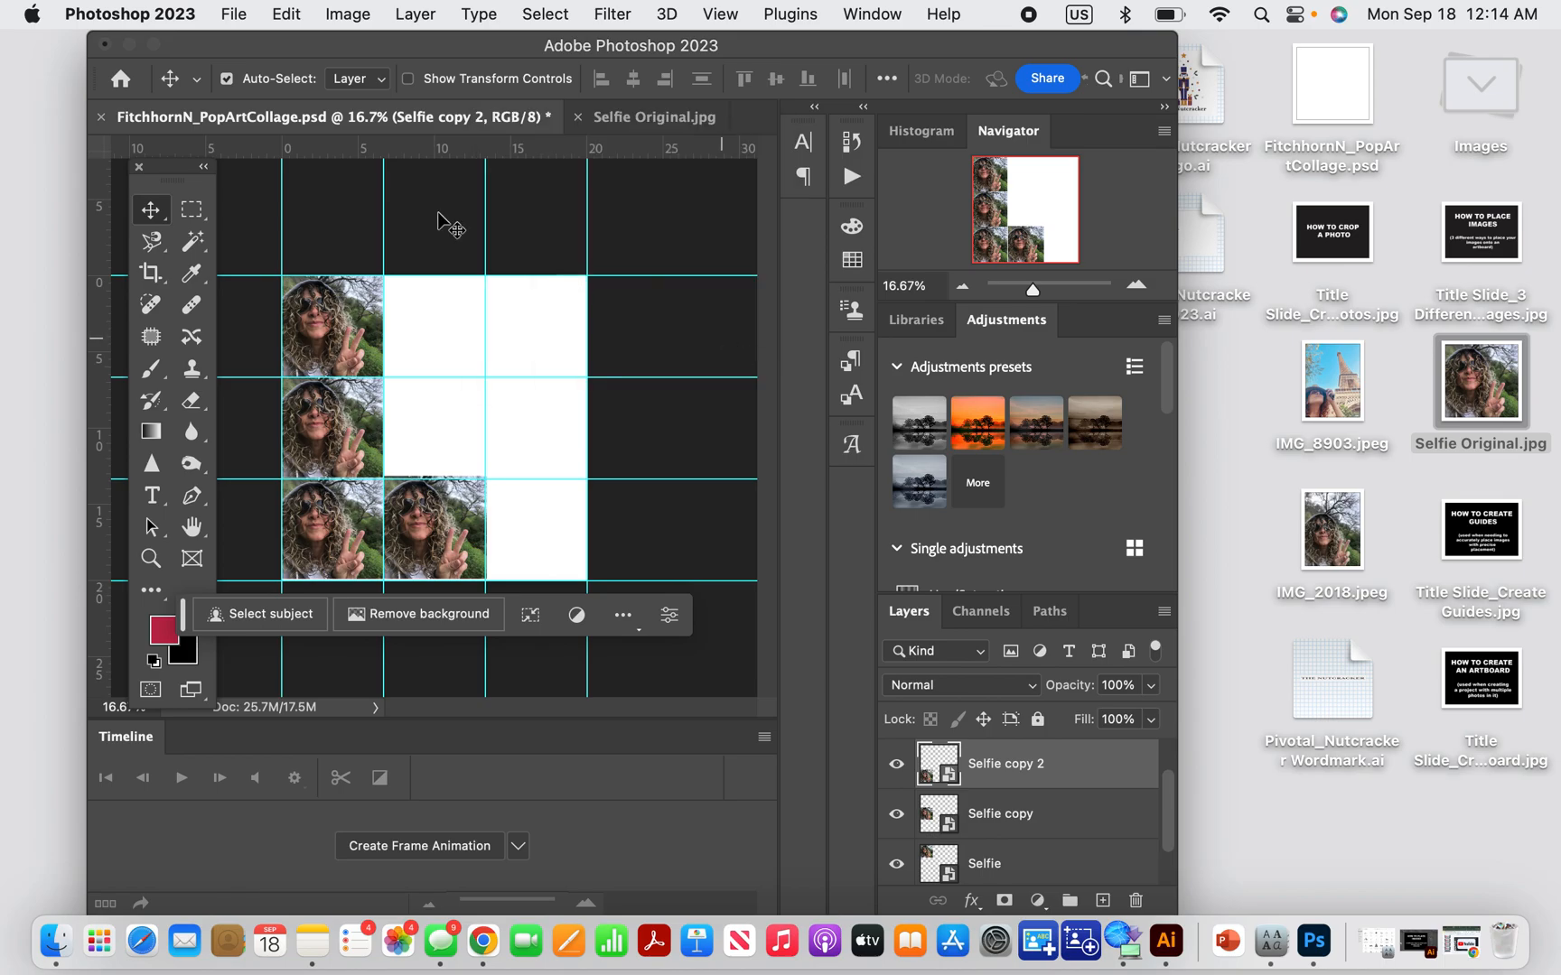
Place "Selfie Invert.jpg" from the Desktop as an embedded image and scale it to fit the collage's top middle cell
{"action": "left_click", "coordinate": [234, 14]}
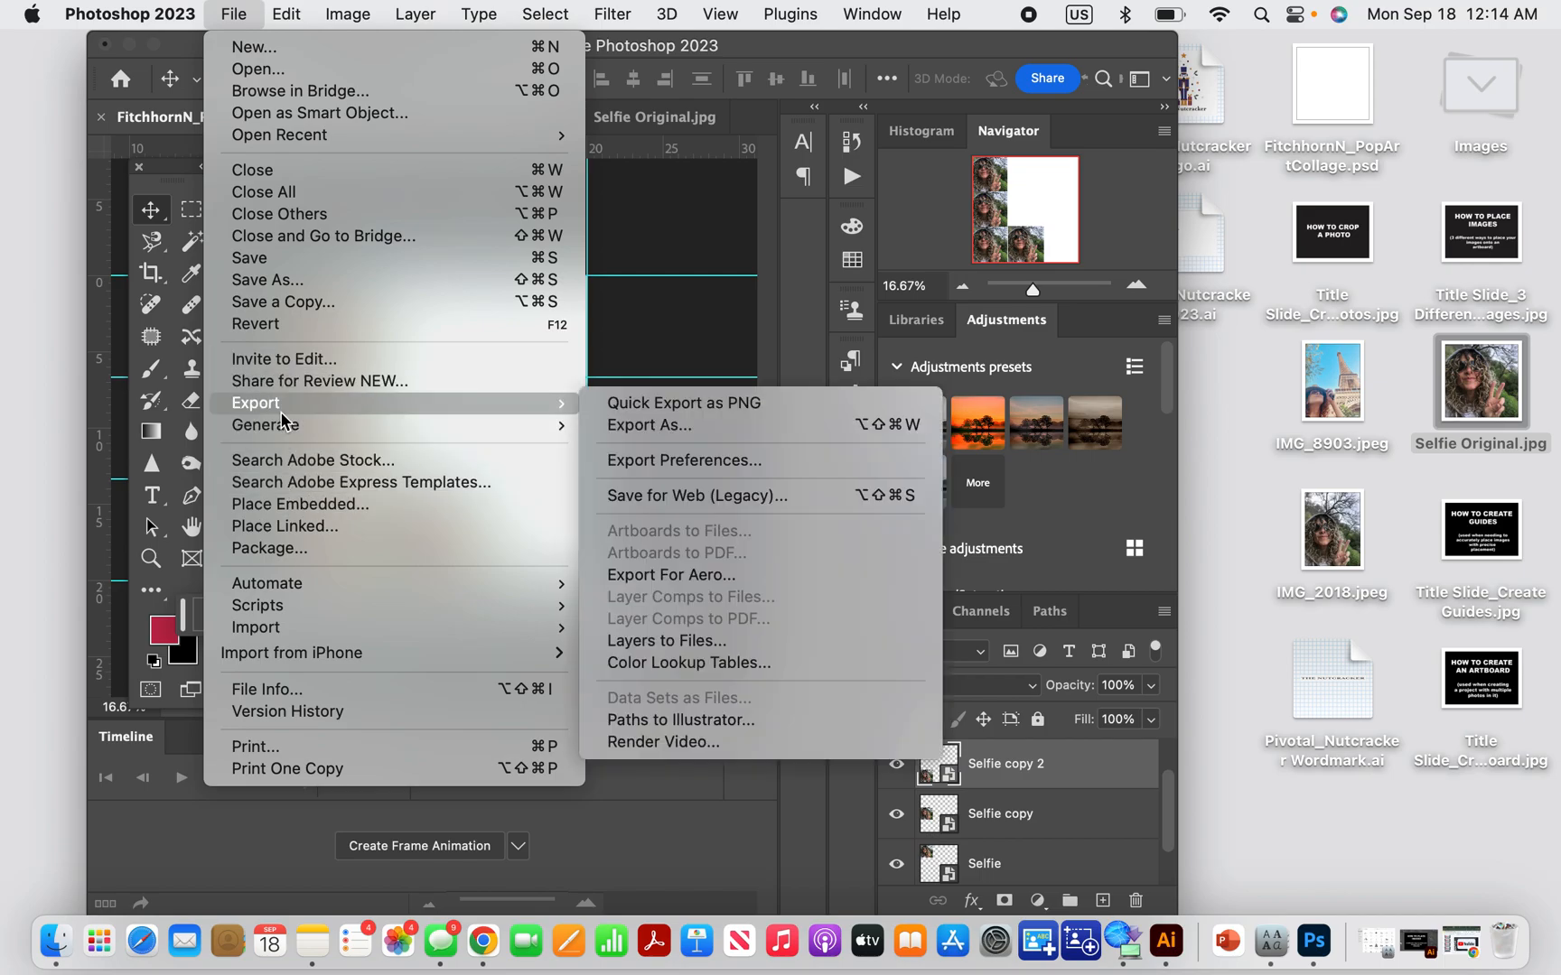
{"action": "left_click", "coordinate": [286, 504]}
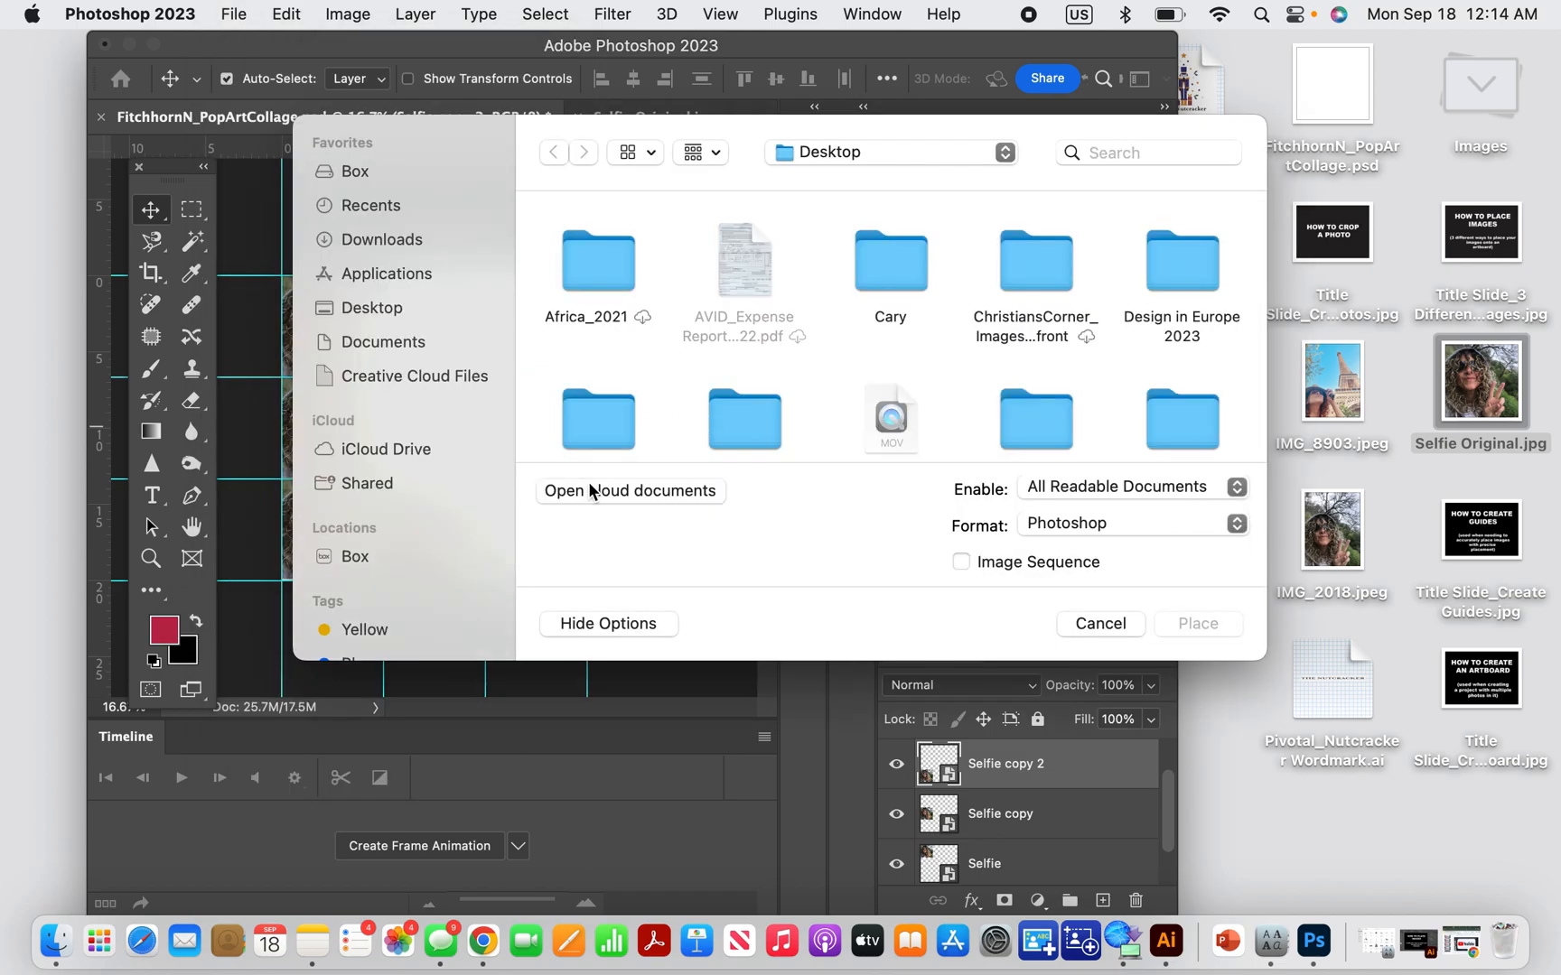
{"action": "left_click", "coordinate": [412, 449]}
{"action": "double_click", "coordinate": [582, 272]}
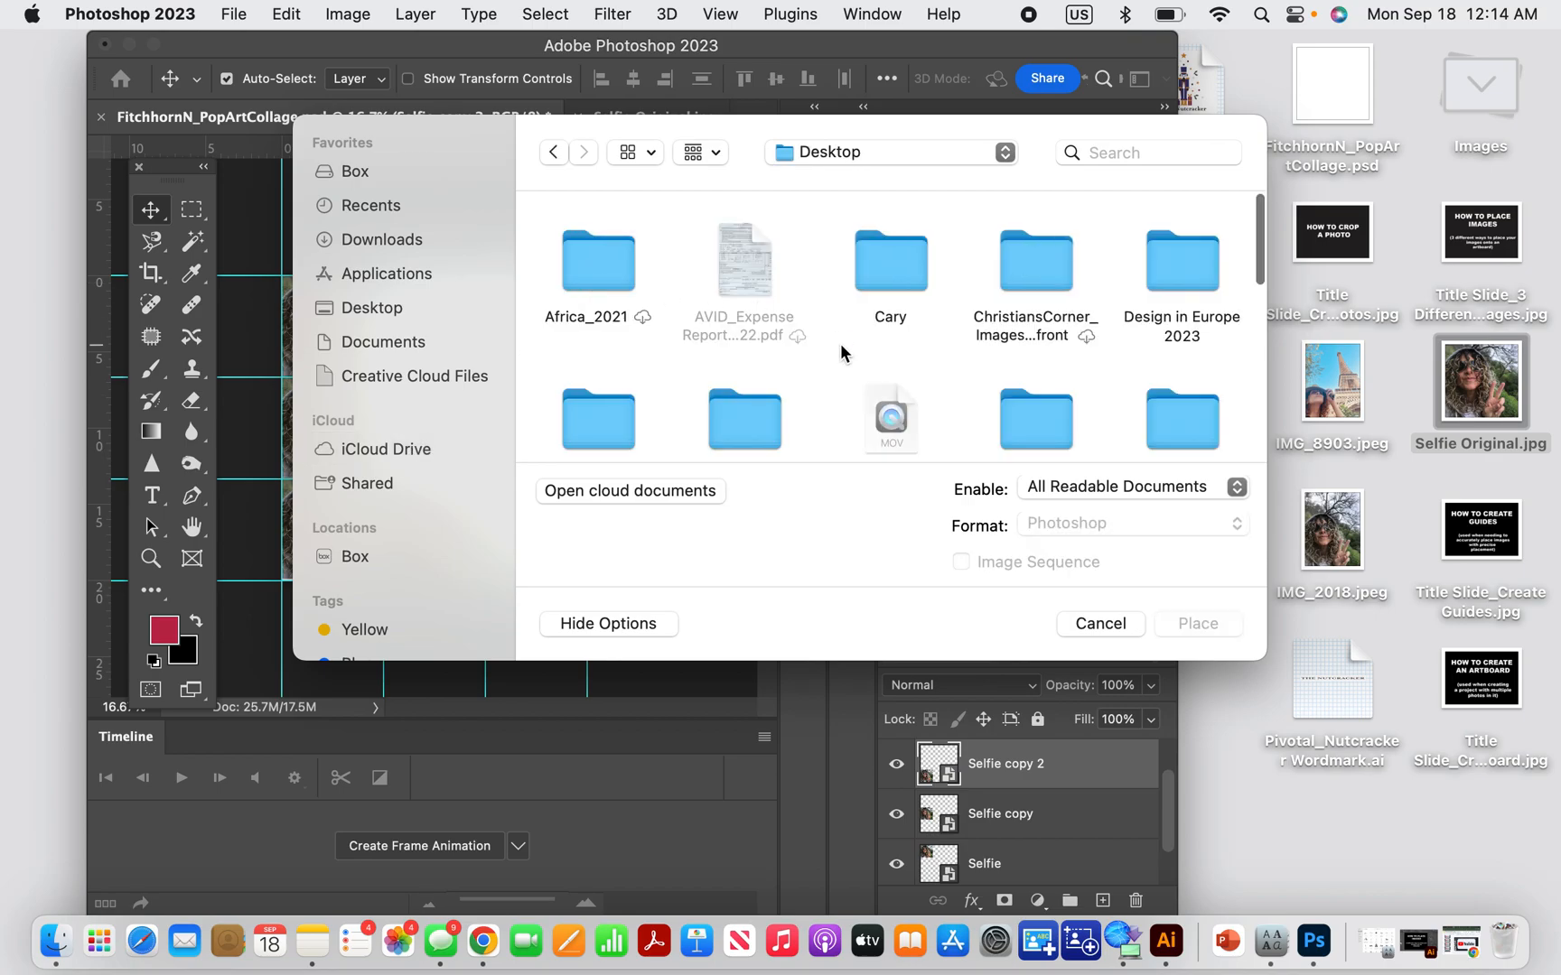
{"action": "scroll", "coordinate": [836, 352], "scroll_direction": "down", "scroll_amount": 1}
{"action": "scroll", "coordinate": [828, 366], "scroll_direction": "down", "scroll_amount": 10}
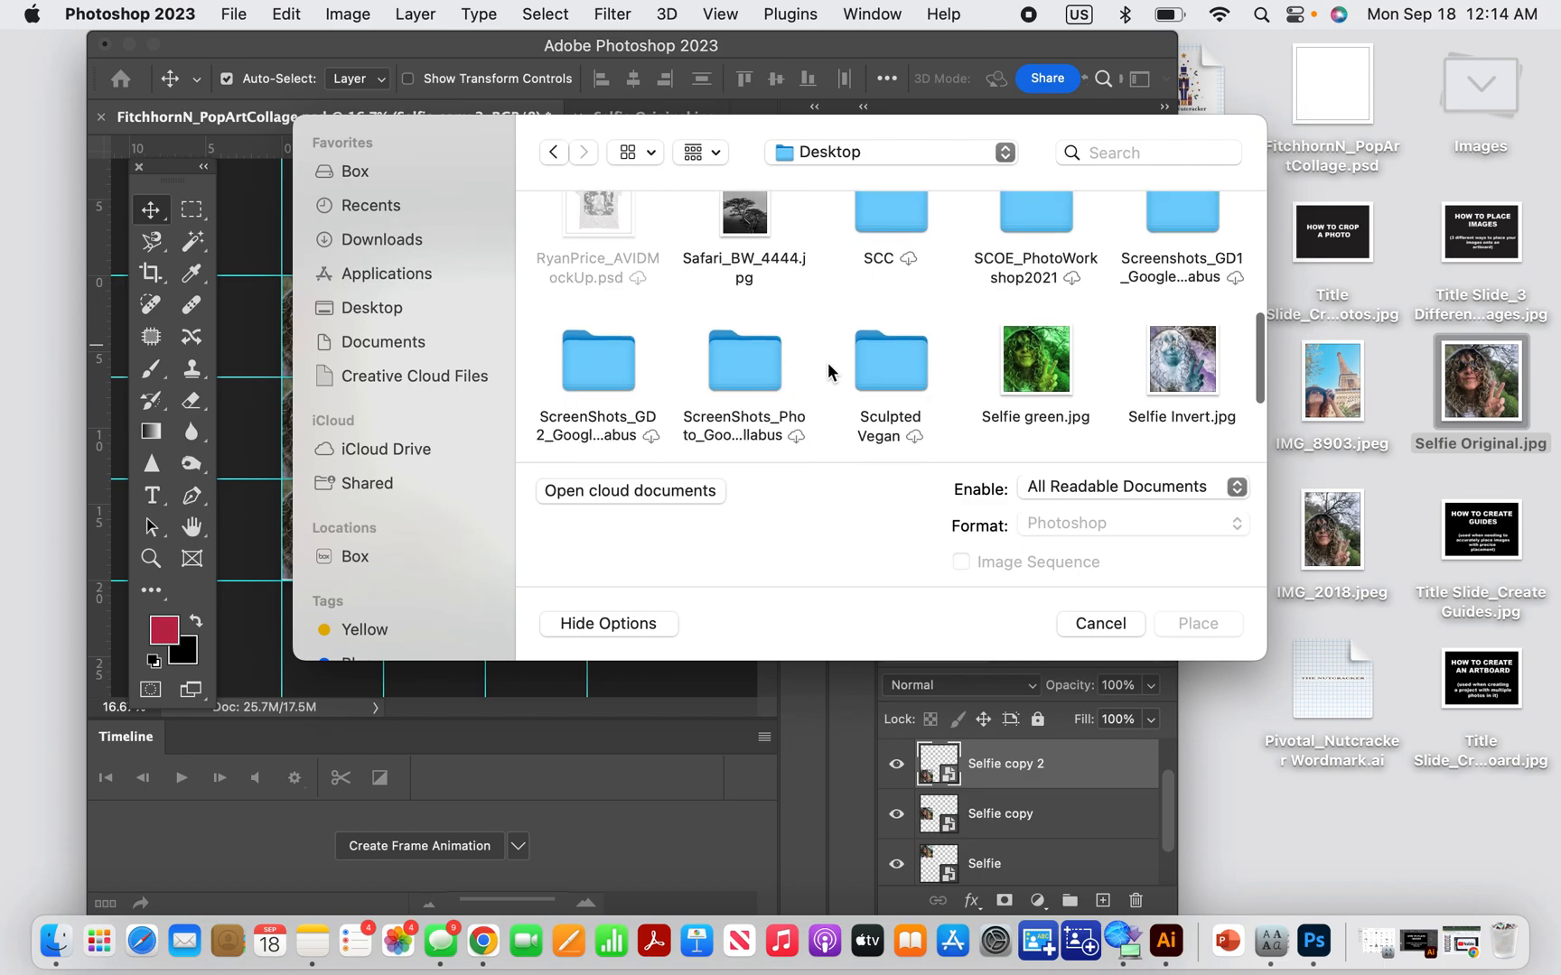
{"action": "scroll", "coordinate": [829, 370], "scroll_direction": "down", "scroll_amount": 2}
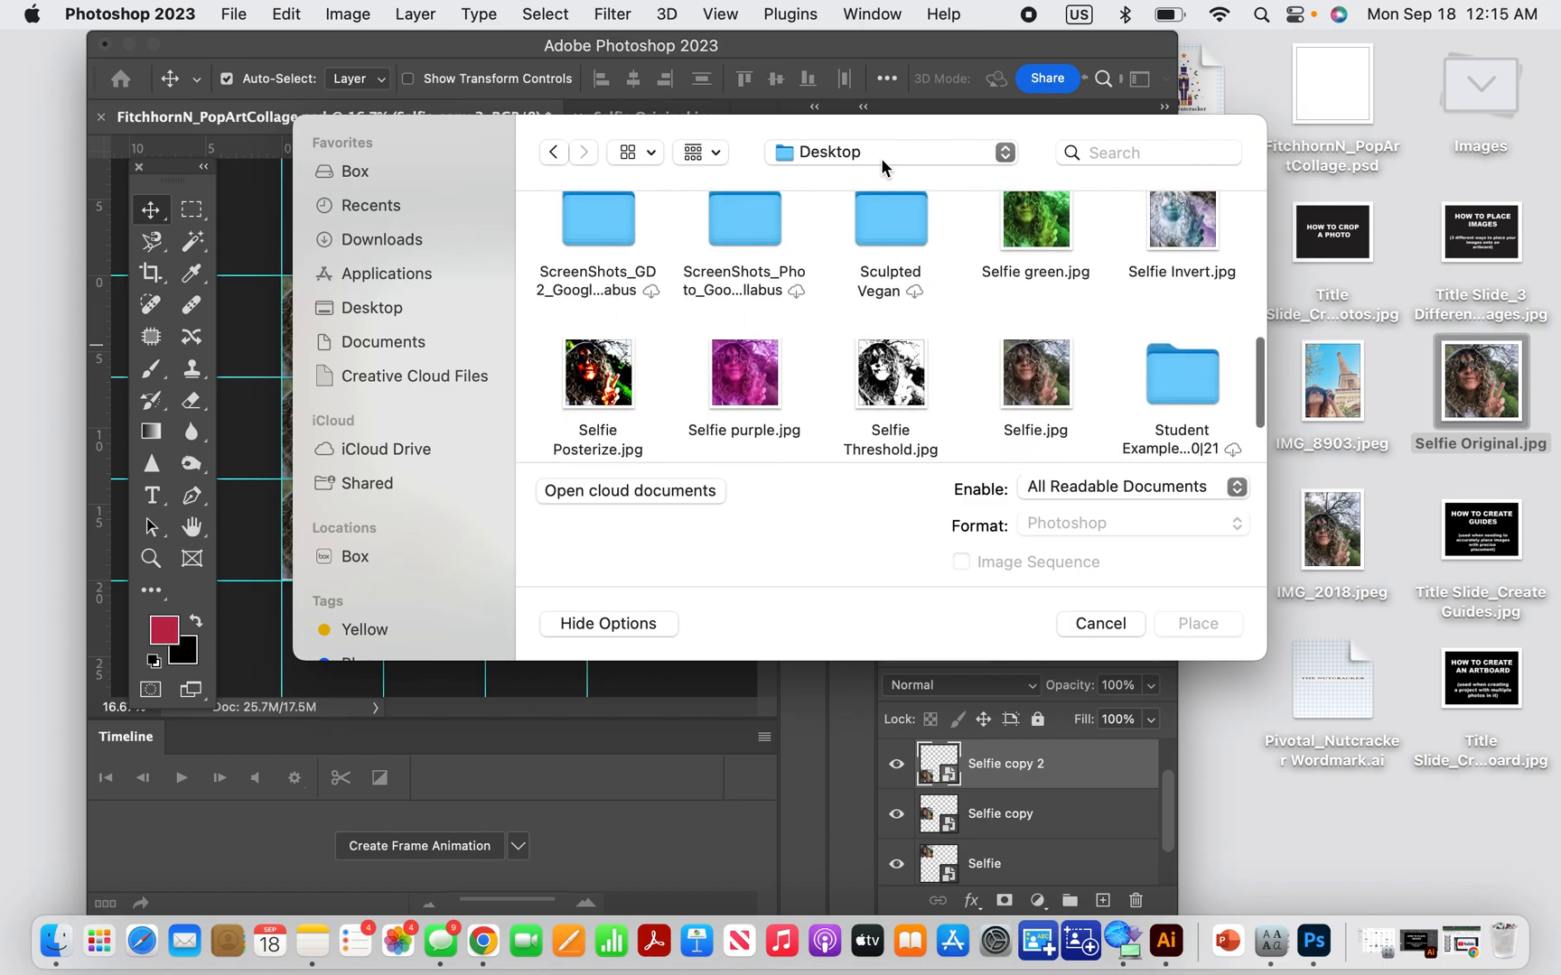
{"action": "left_click", "coordinate": [1175, 236]}
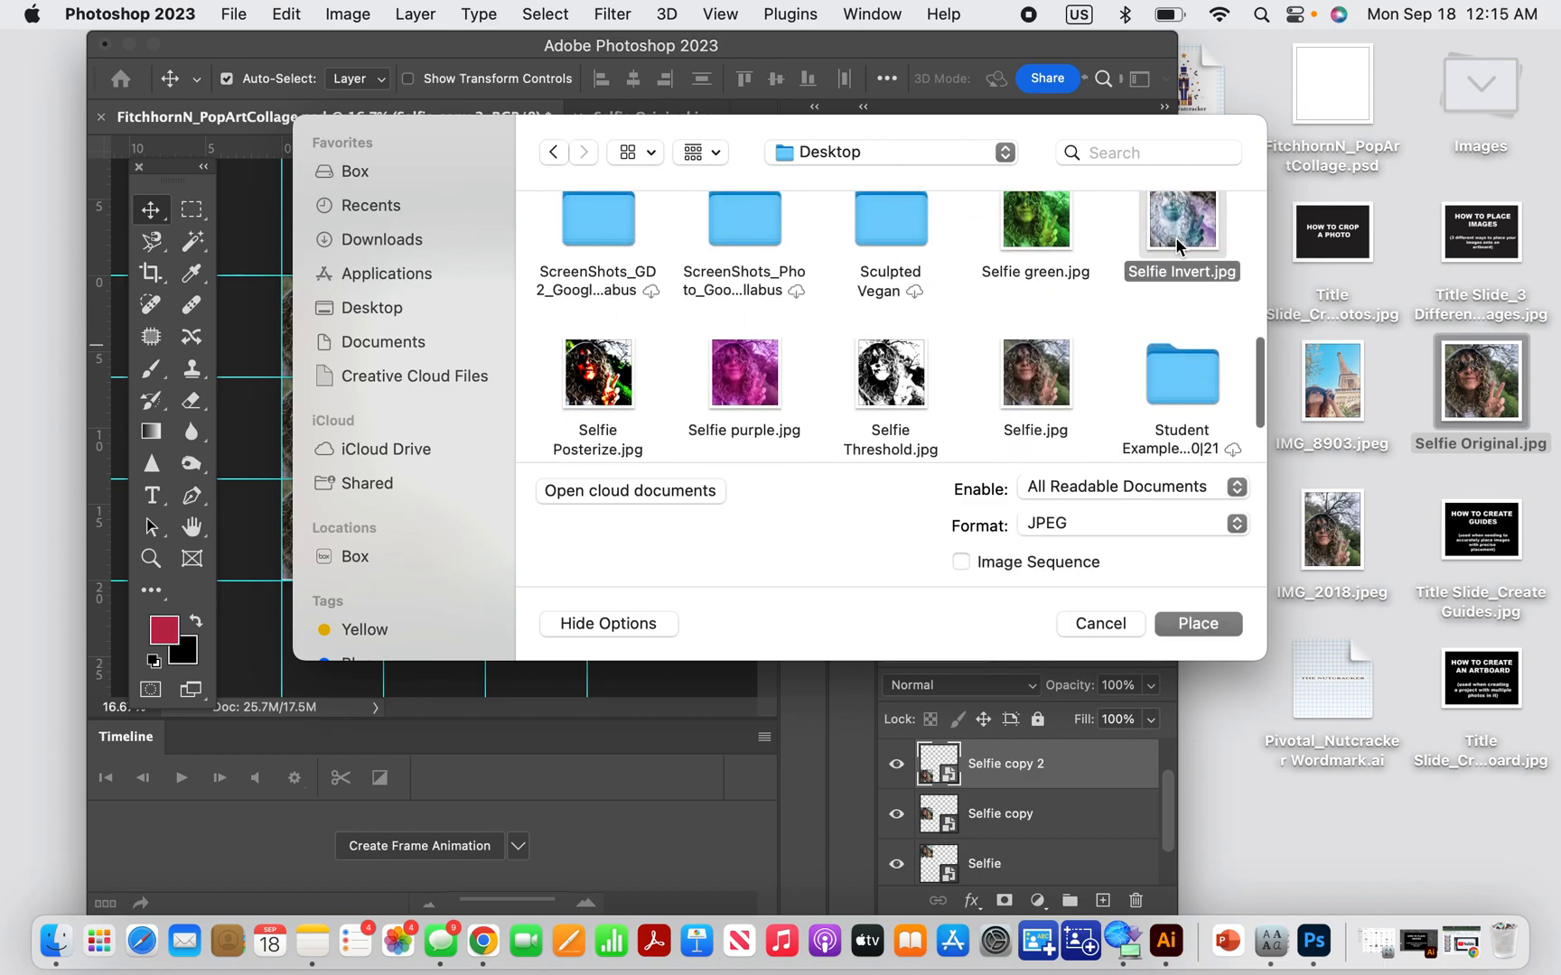
{"action": "left_click", "coordinate": [1230, 623]}
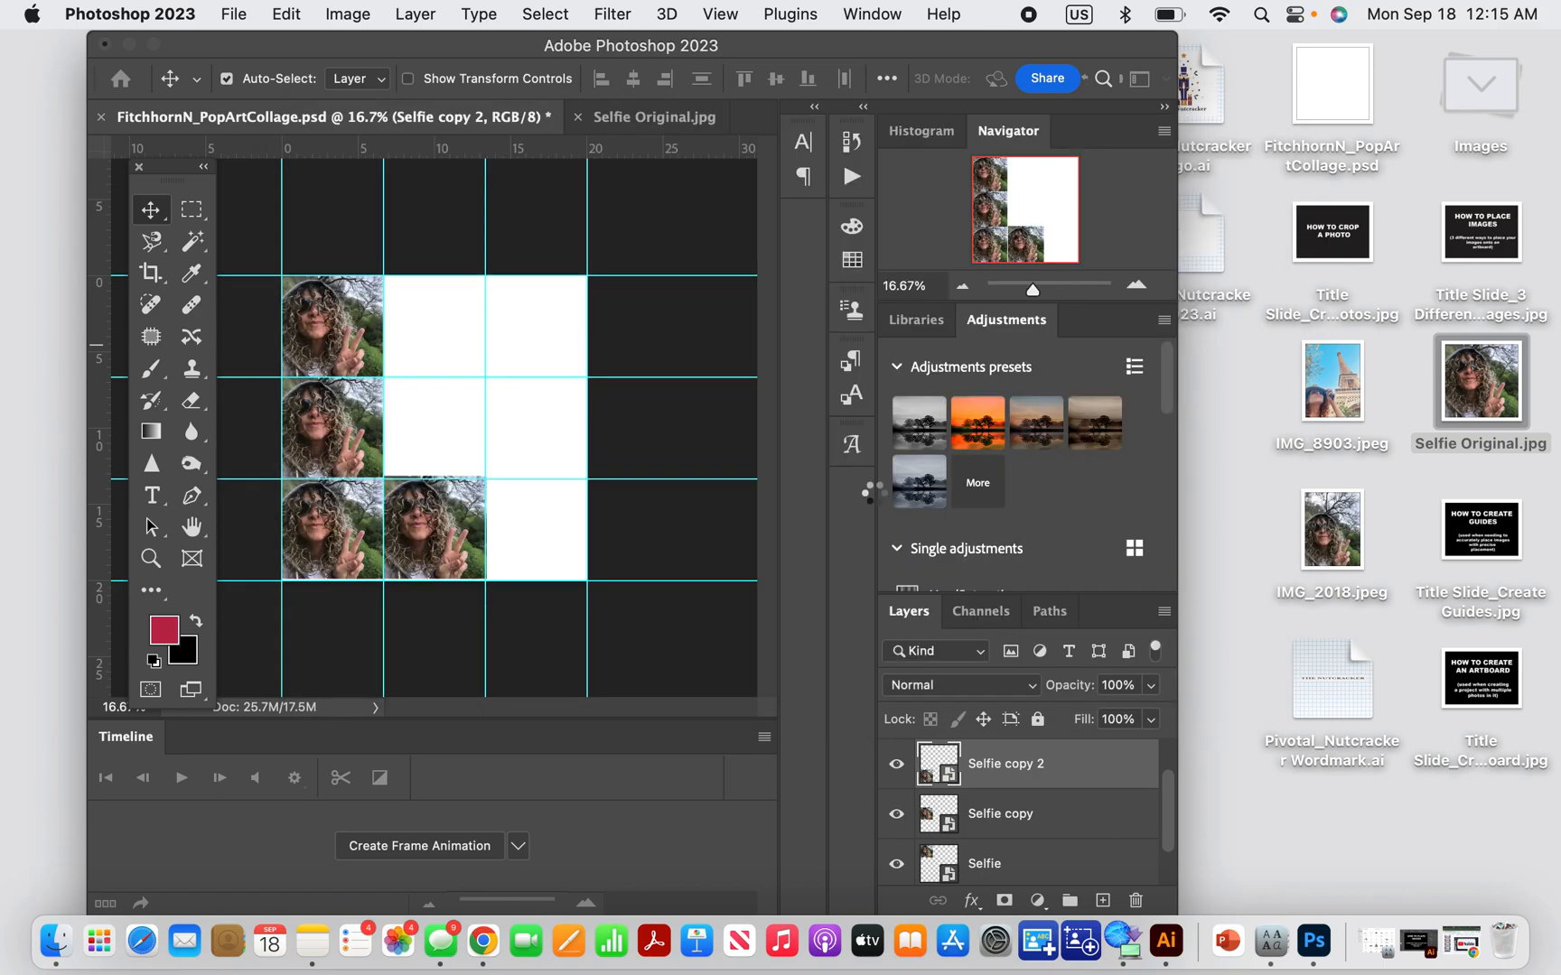
{"action": "left_click_drag", "start_coordinate": [586, 579], "coordinate": [475, 359]}
{"action": "key", "text": "Return"}
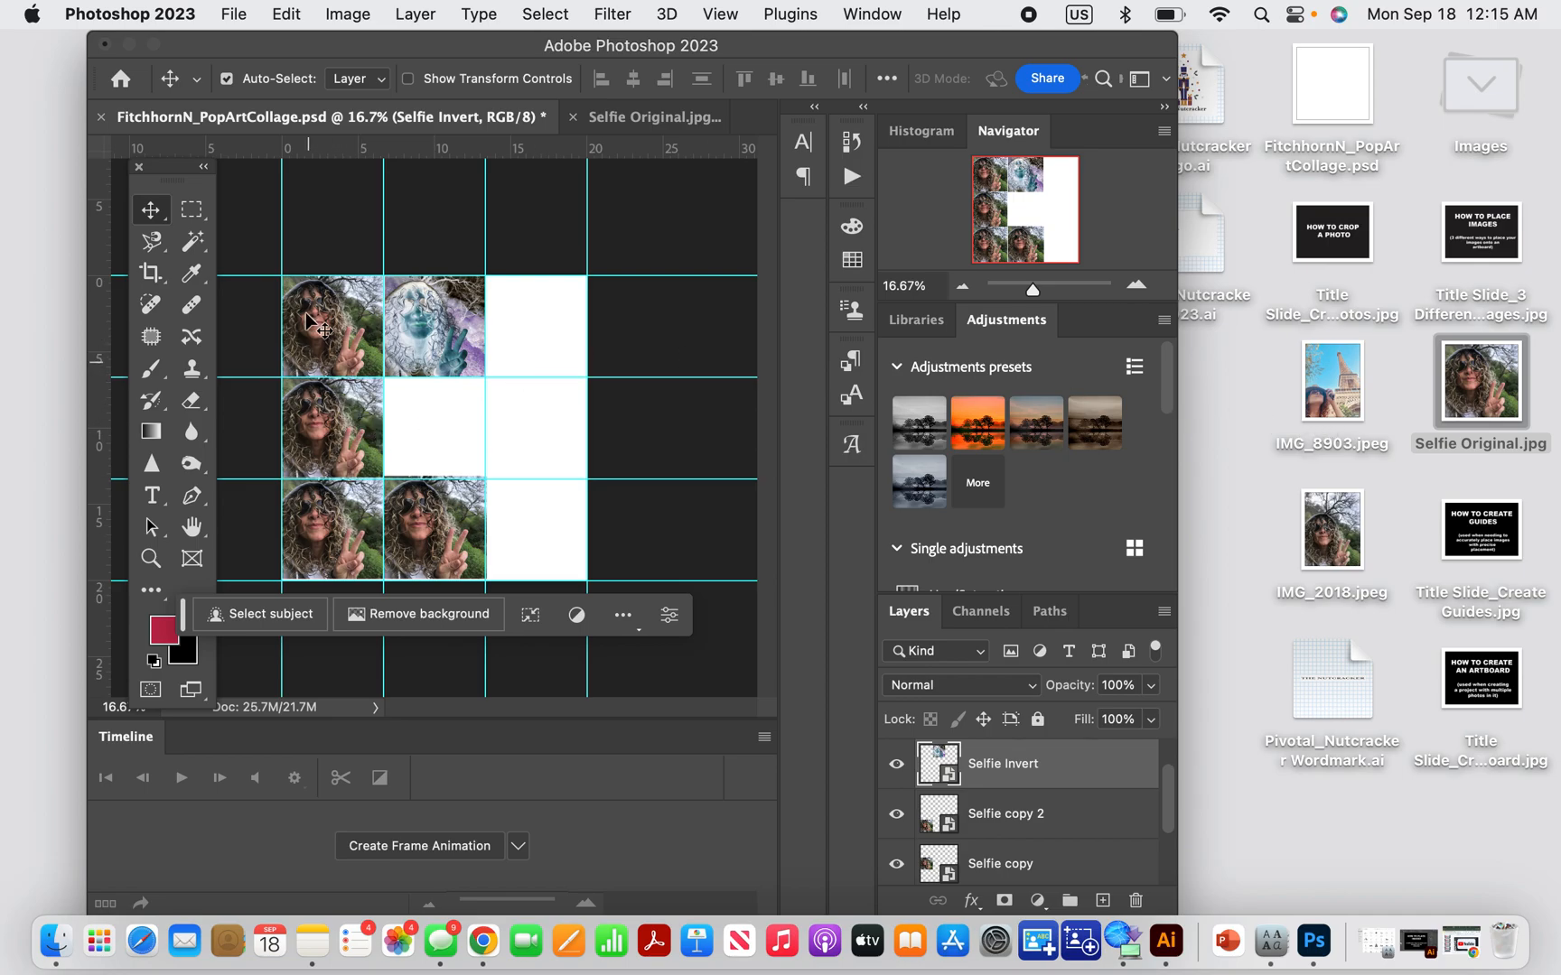
Undo the placement of the inverted selfie and the deletion of the four collage selfies
{"action": "key", "text": "super+z"}
{"action": "key", "text": "super+z"}
{"action": "key", "text": "shift+super+z"}
{"action": "key", "text": "shift+super+z"}
{"action": "key", "text": "shift+super+z"}
{"action": "key", "text": "shift+super+z"}
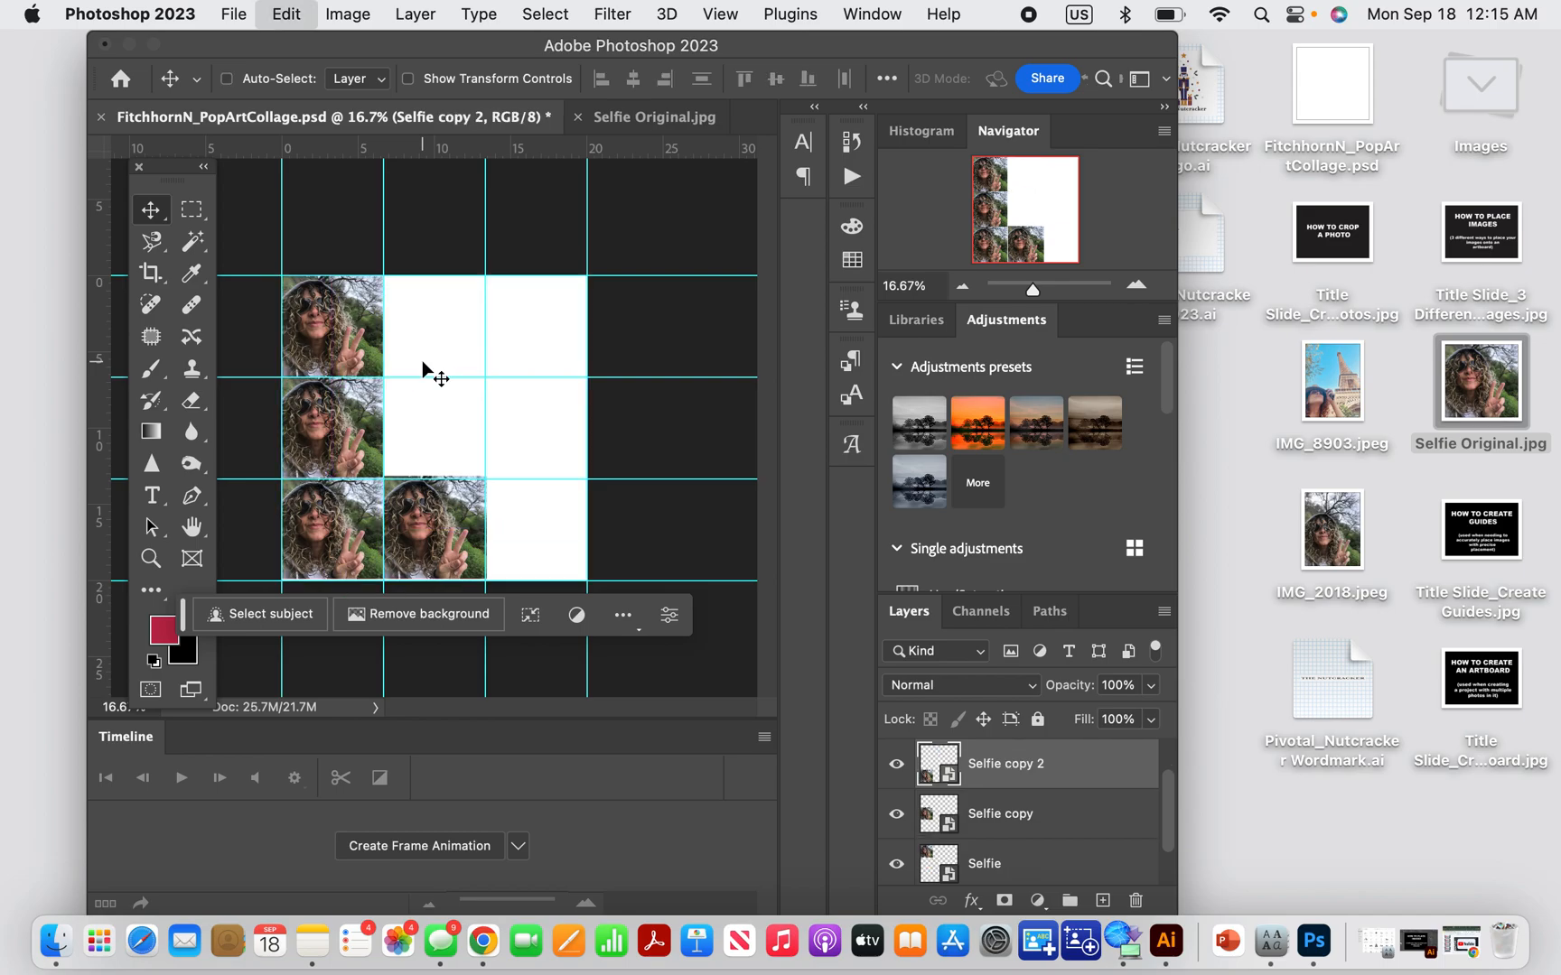
{"action": "key", "text": "shift+super+z"}
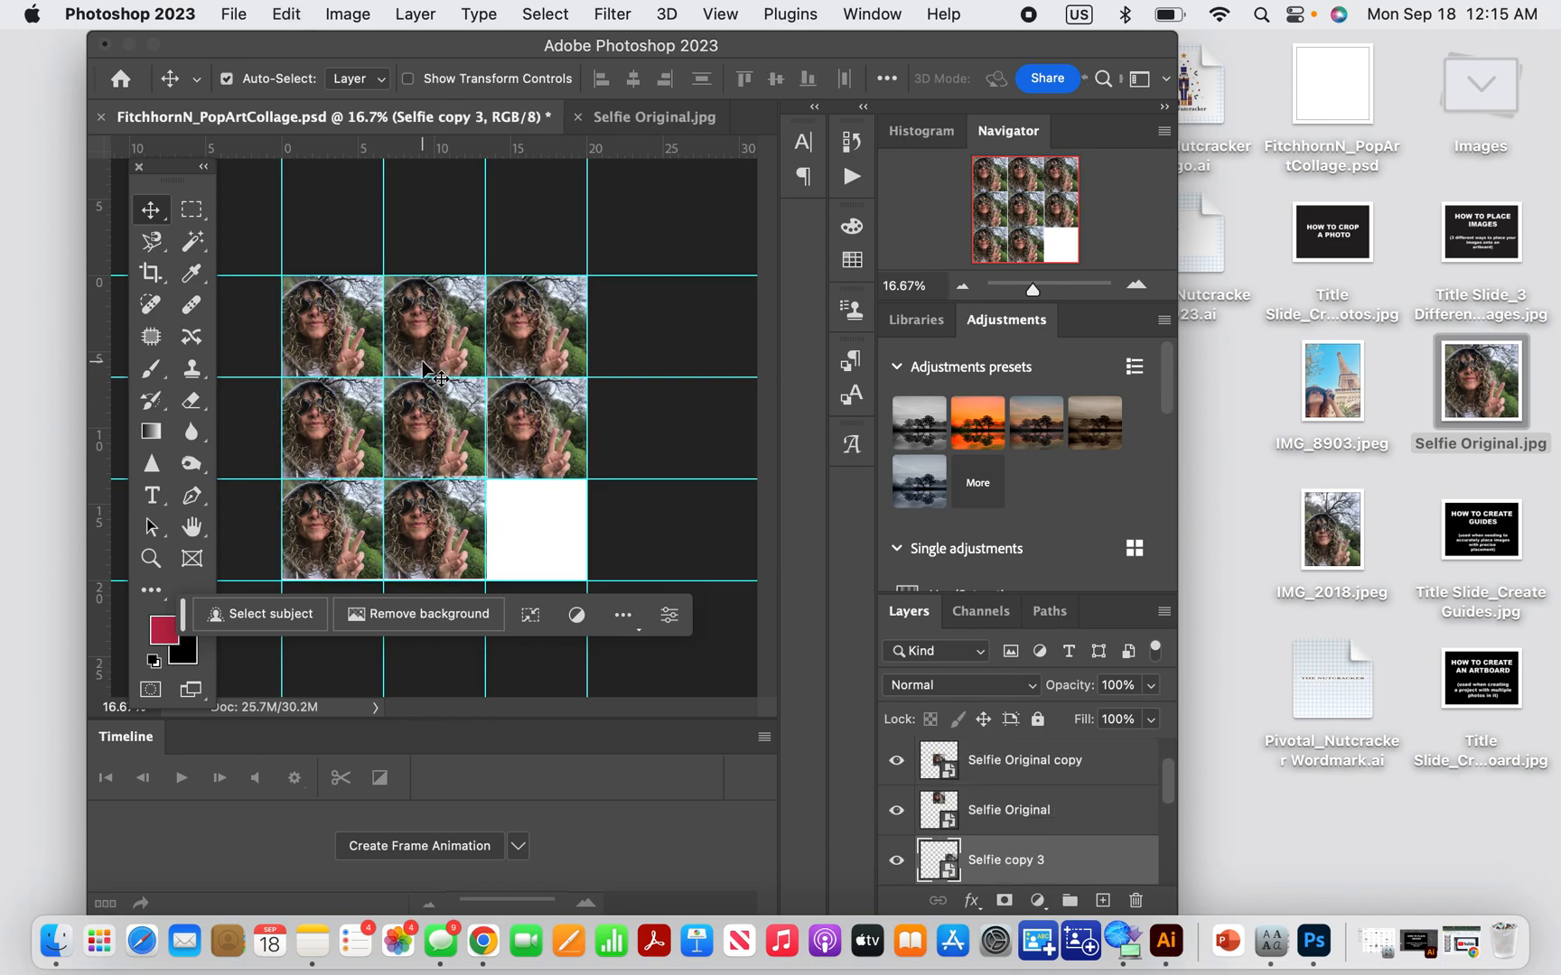
Tint the selfie in the collage's top left cell purple with a Color Balance adjustment
{"action": "left_click", "coordinate": [339, 337]}
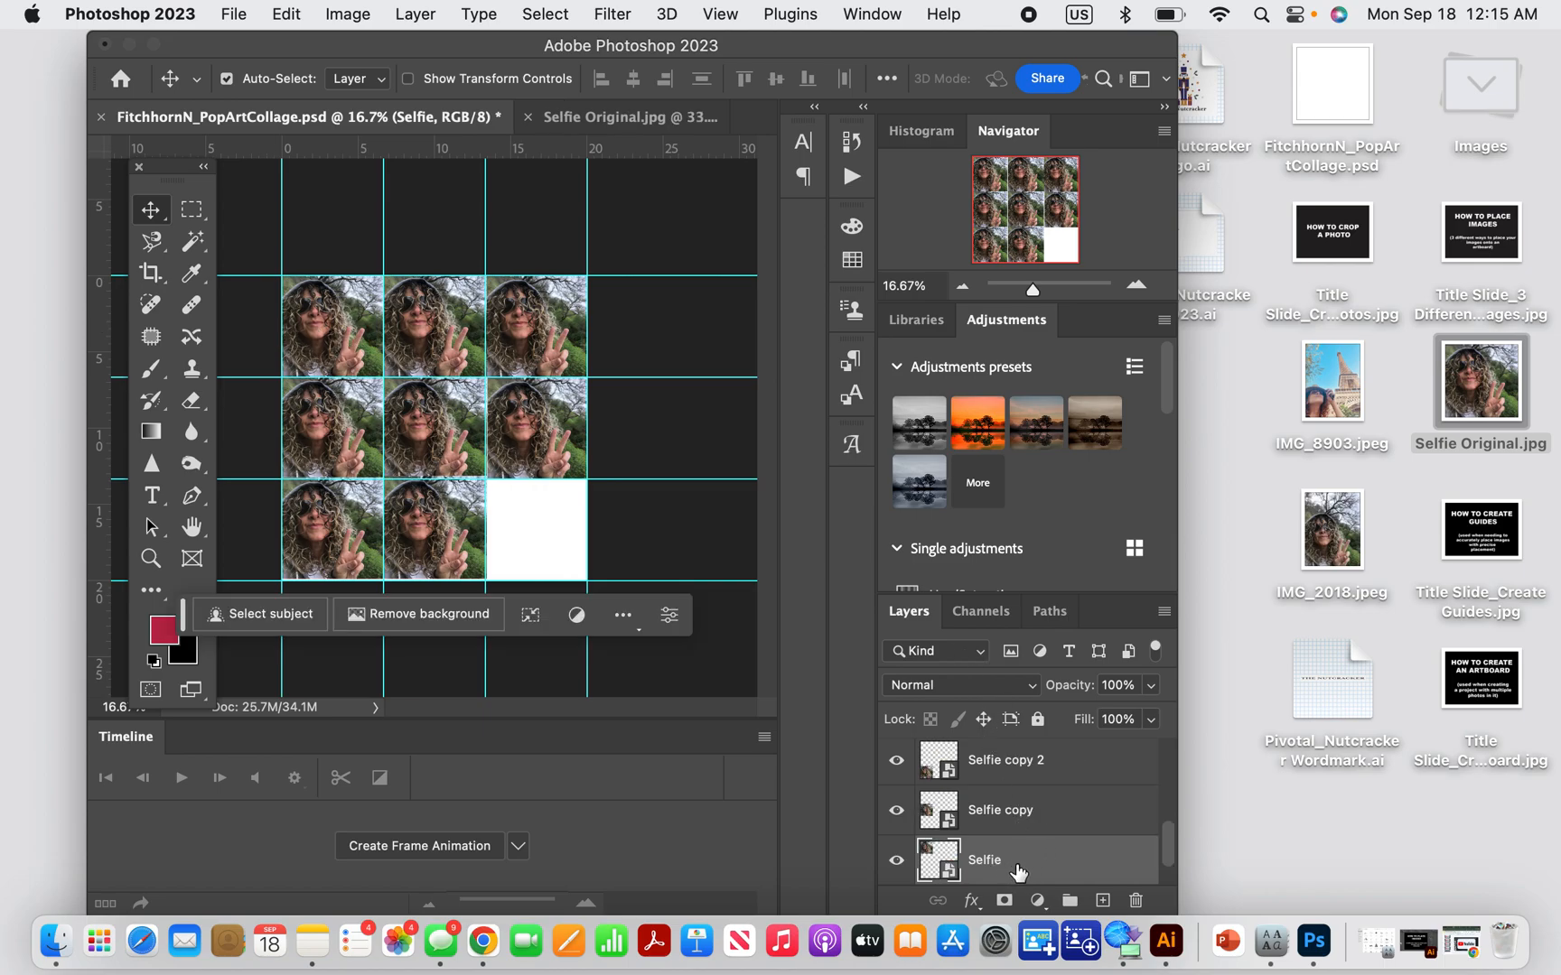
{"action": "scroll", "coordinate": [1052, 797], "scroll_direction": "up", "scroll_amount": 3}
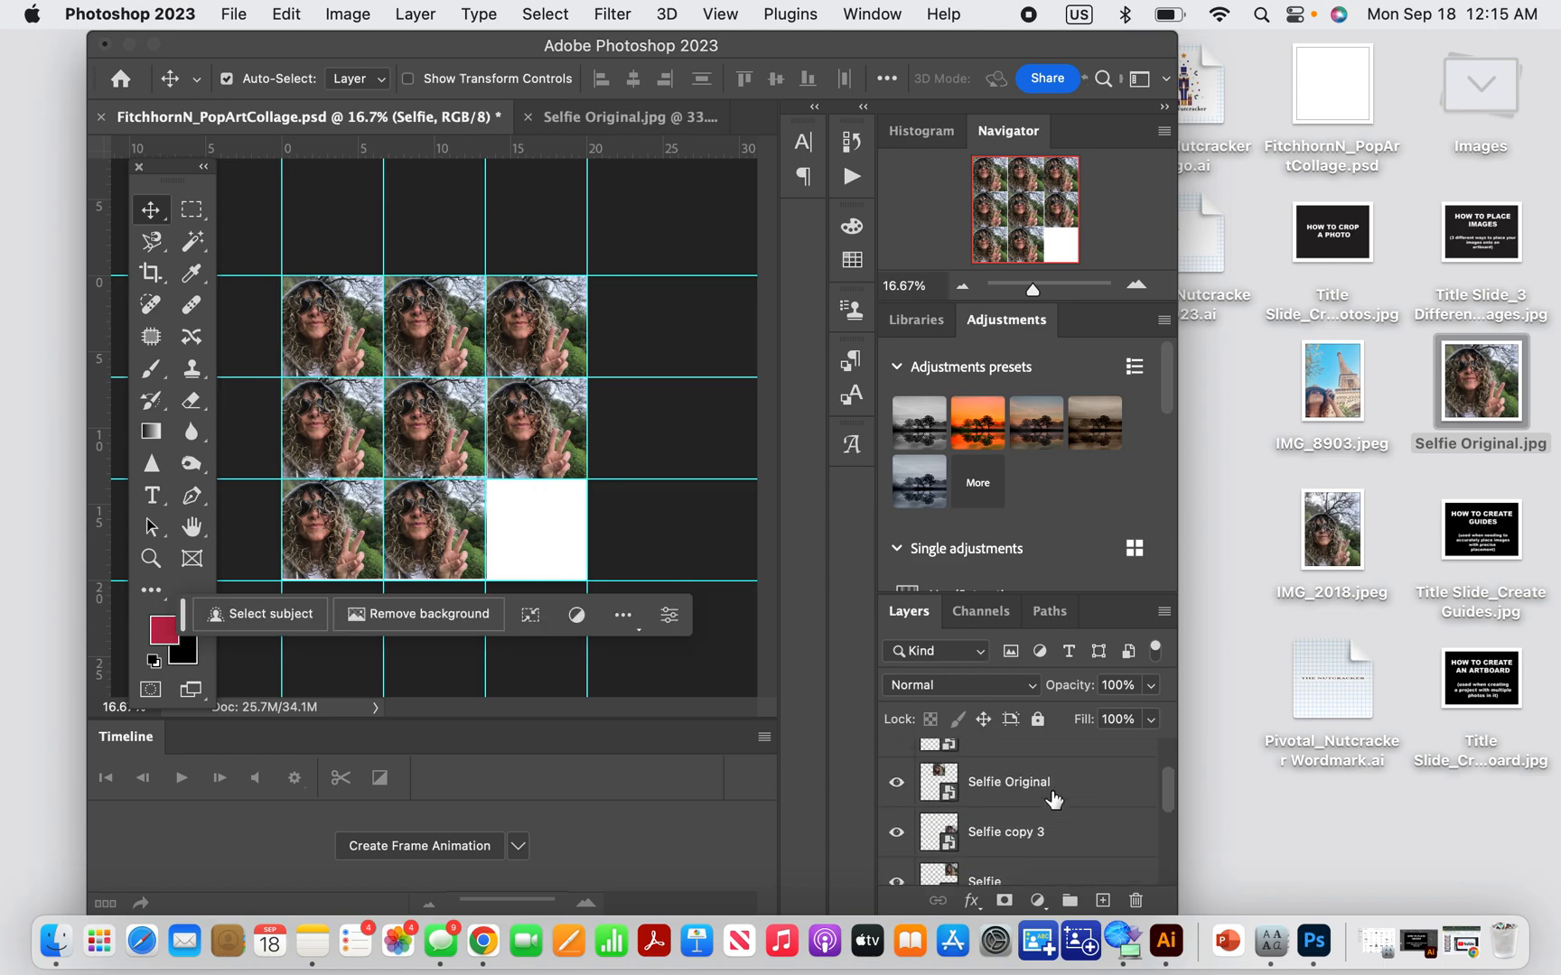
{"action": "scroll", "coordinate": [1052, 798], "scroll_direction": "up", "scroll_amount": 1}
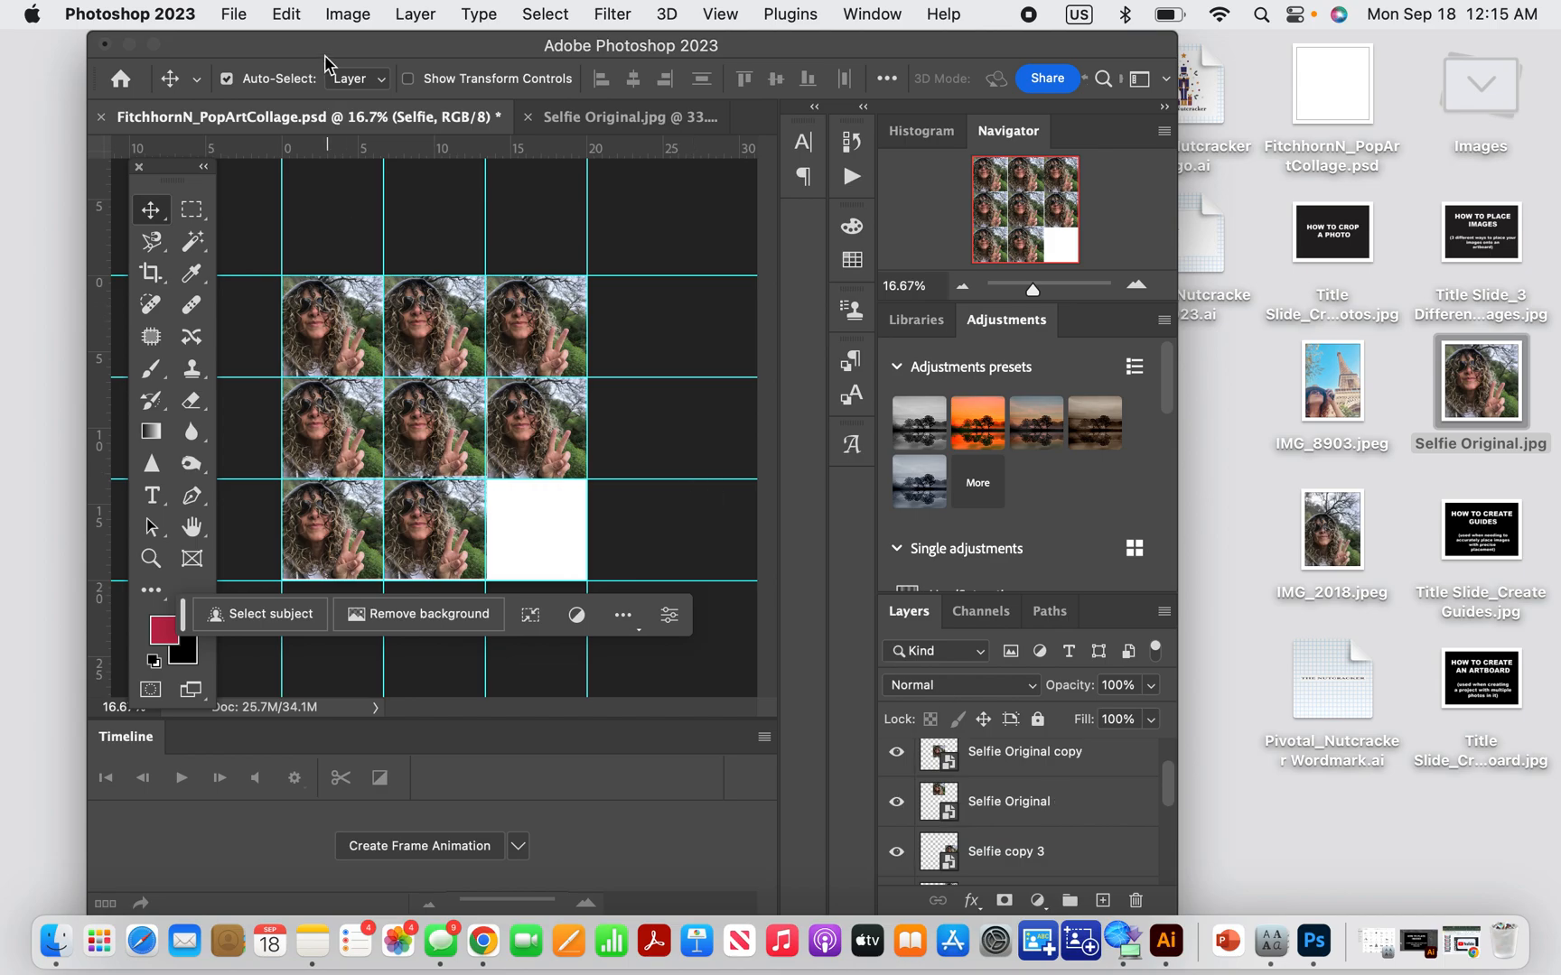
{"action": "left_click", "coordinate": [345, 15]}
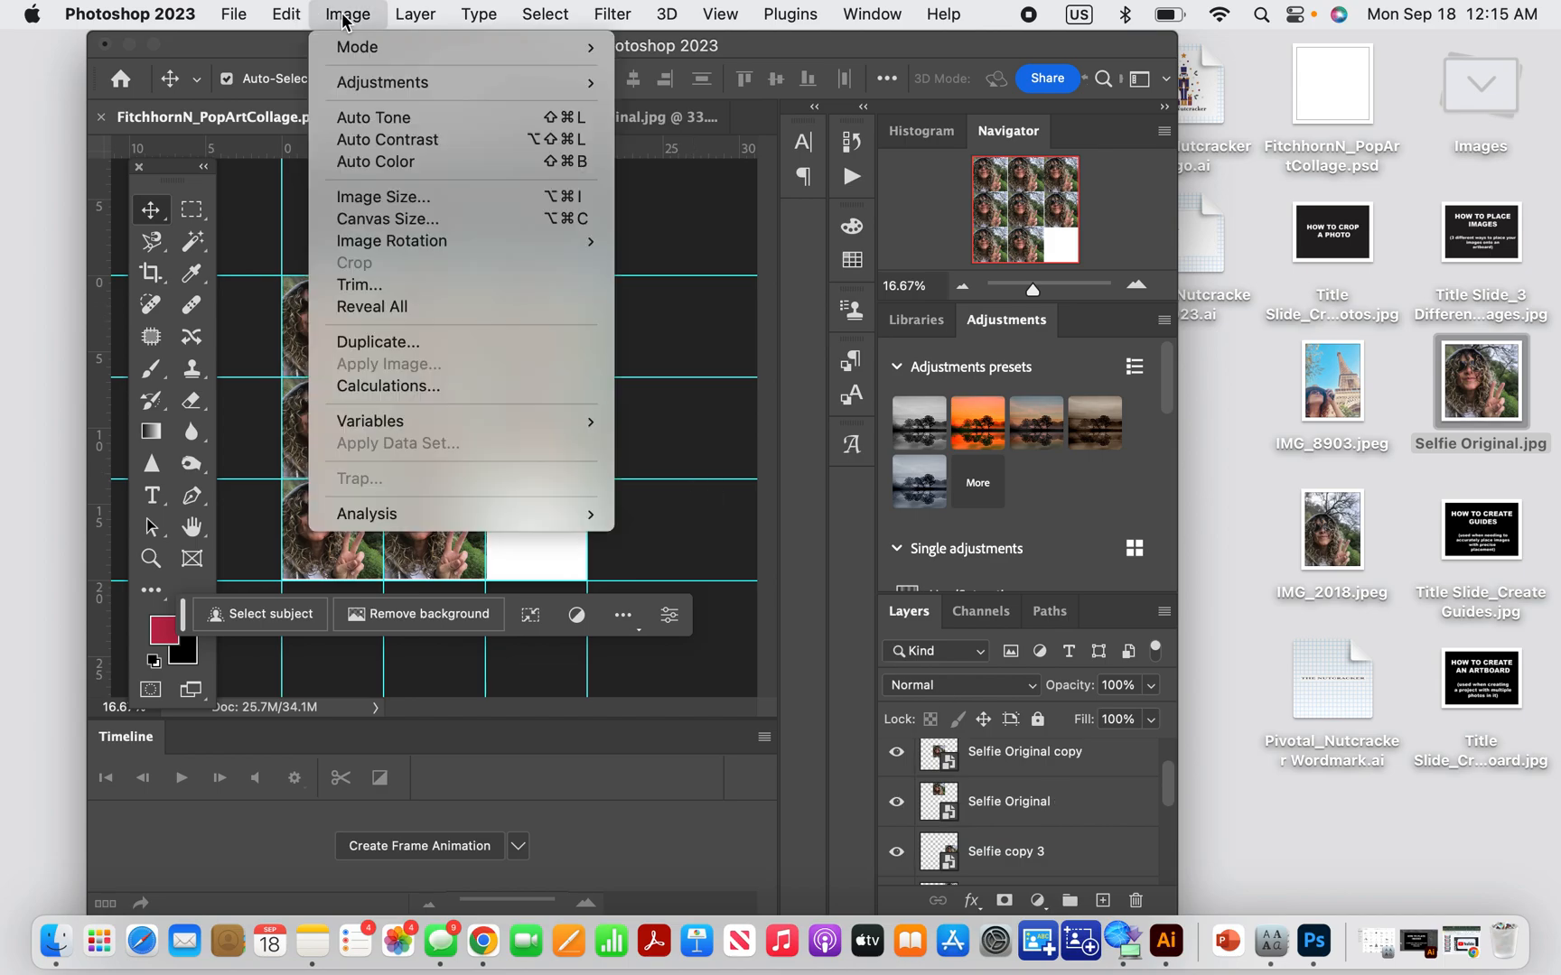
{"action": "mouse_move", "coordinate": [374, 89]}
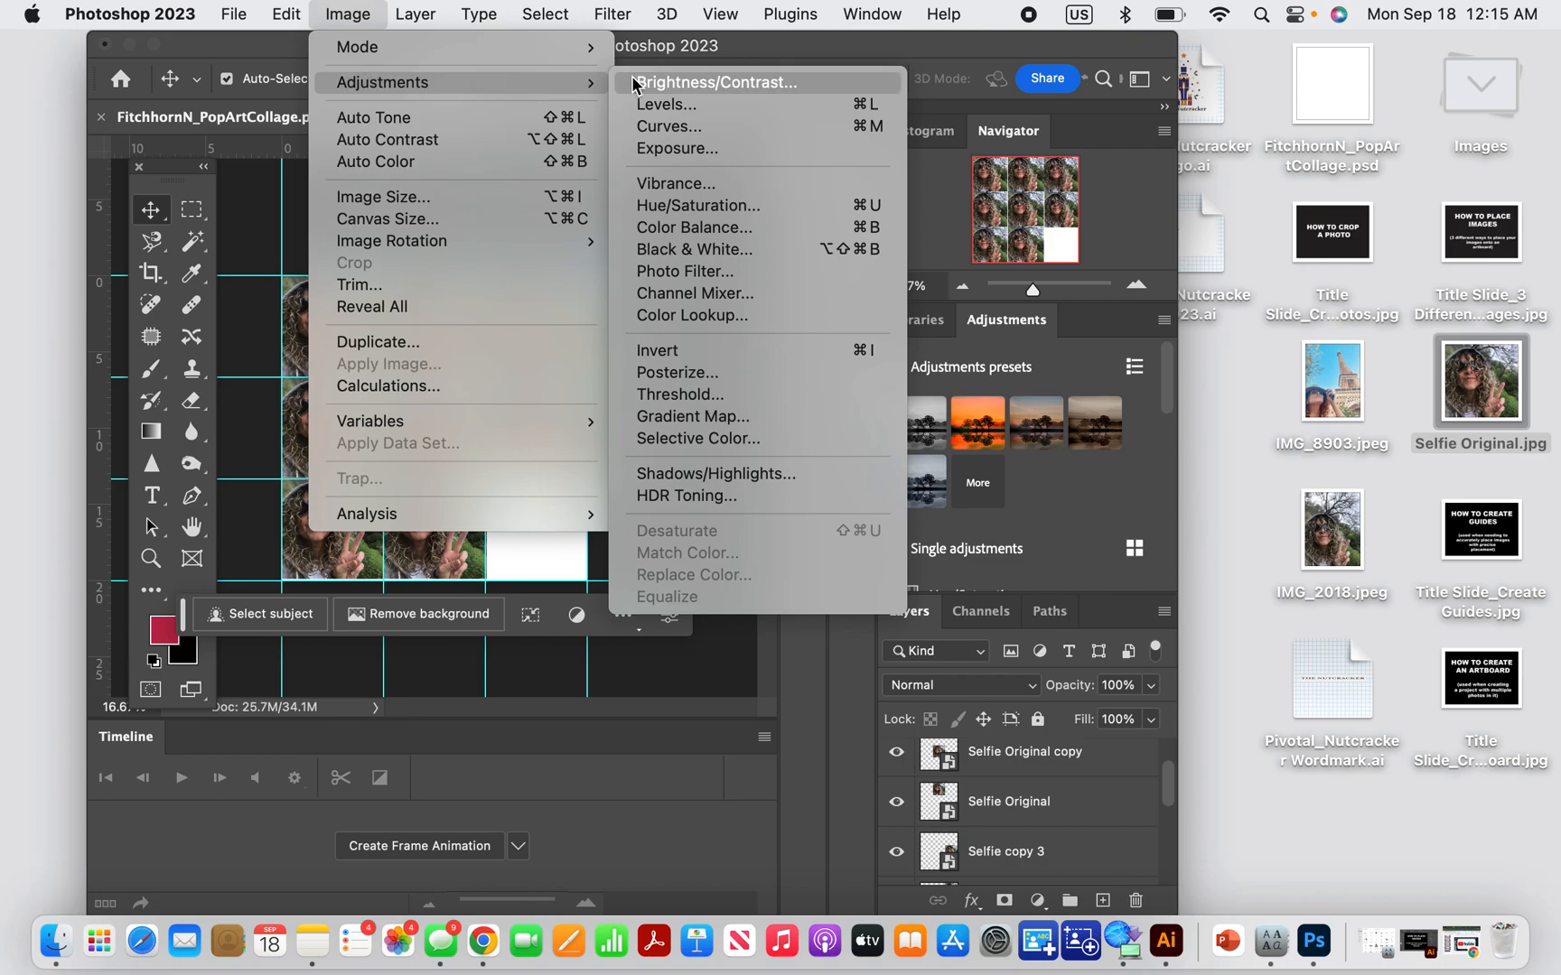
{"action": "left_click", "coordinate": [684, 228]}
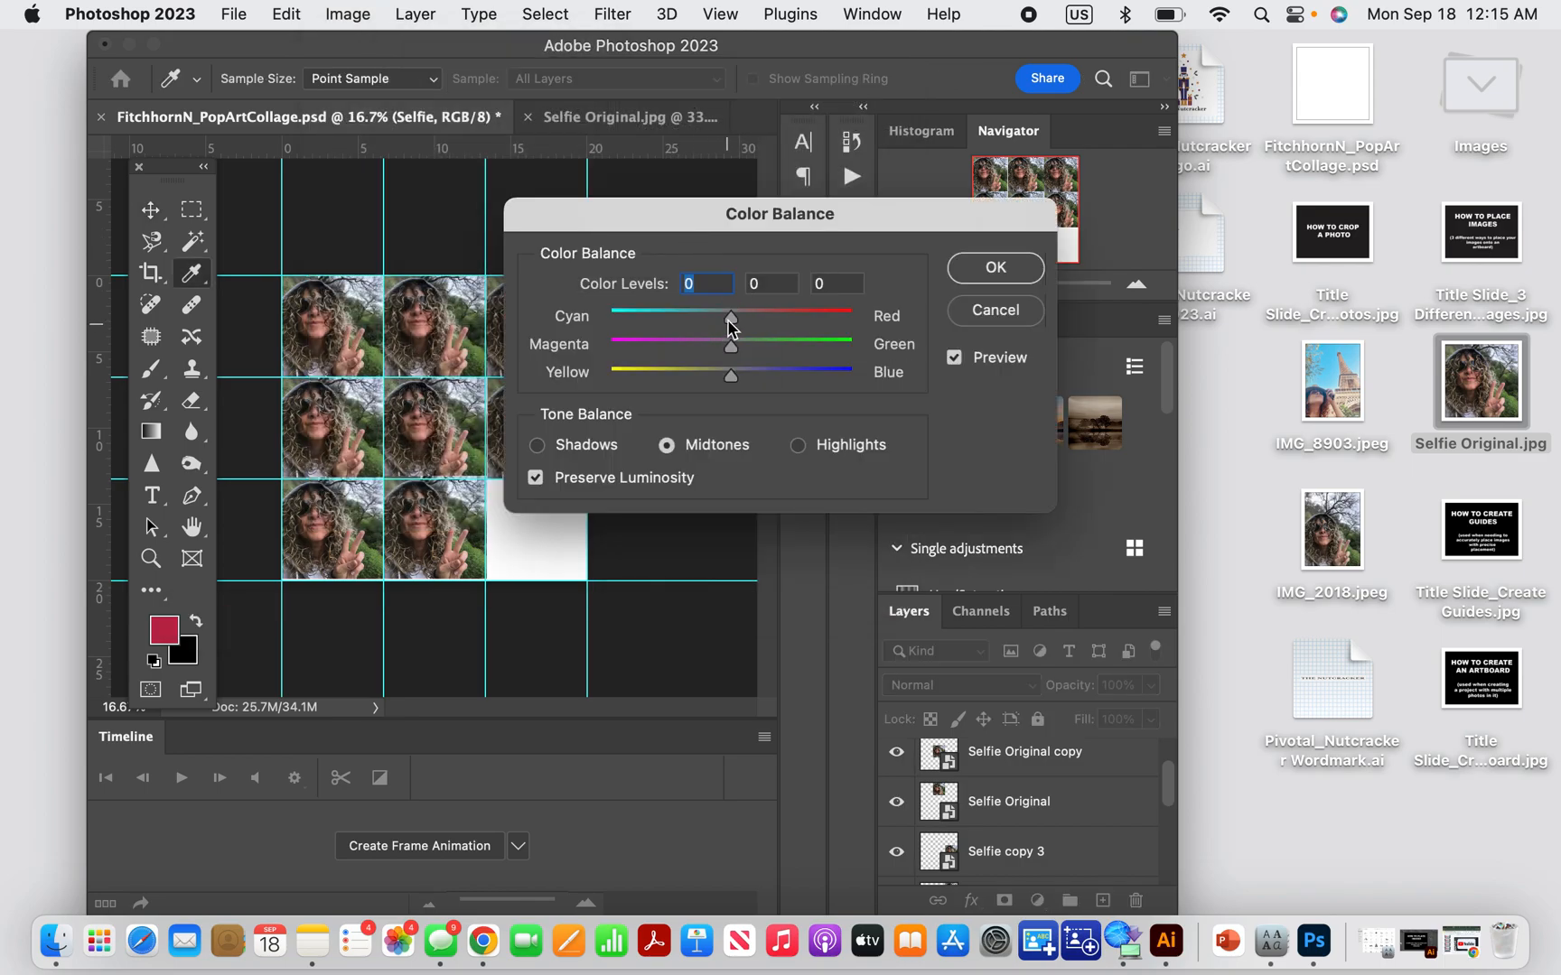
{"action": "left_click_drag", "start_coordinate": [736, 322], "coordinate": [609, 316]}
{"action": "left_click_drag", "start_coordinate": [736, 349], "coordinate": [832, 323]}
{"action": "left_click_drag", "start_coordinate": [732, 377], "coordinate": [847, 378]}
{"action": "left_click", "coordinate": [971, 267]}
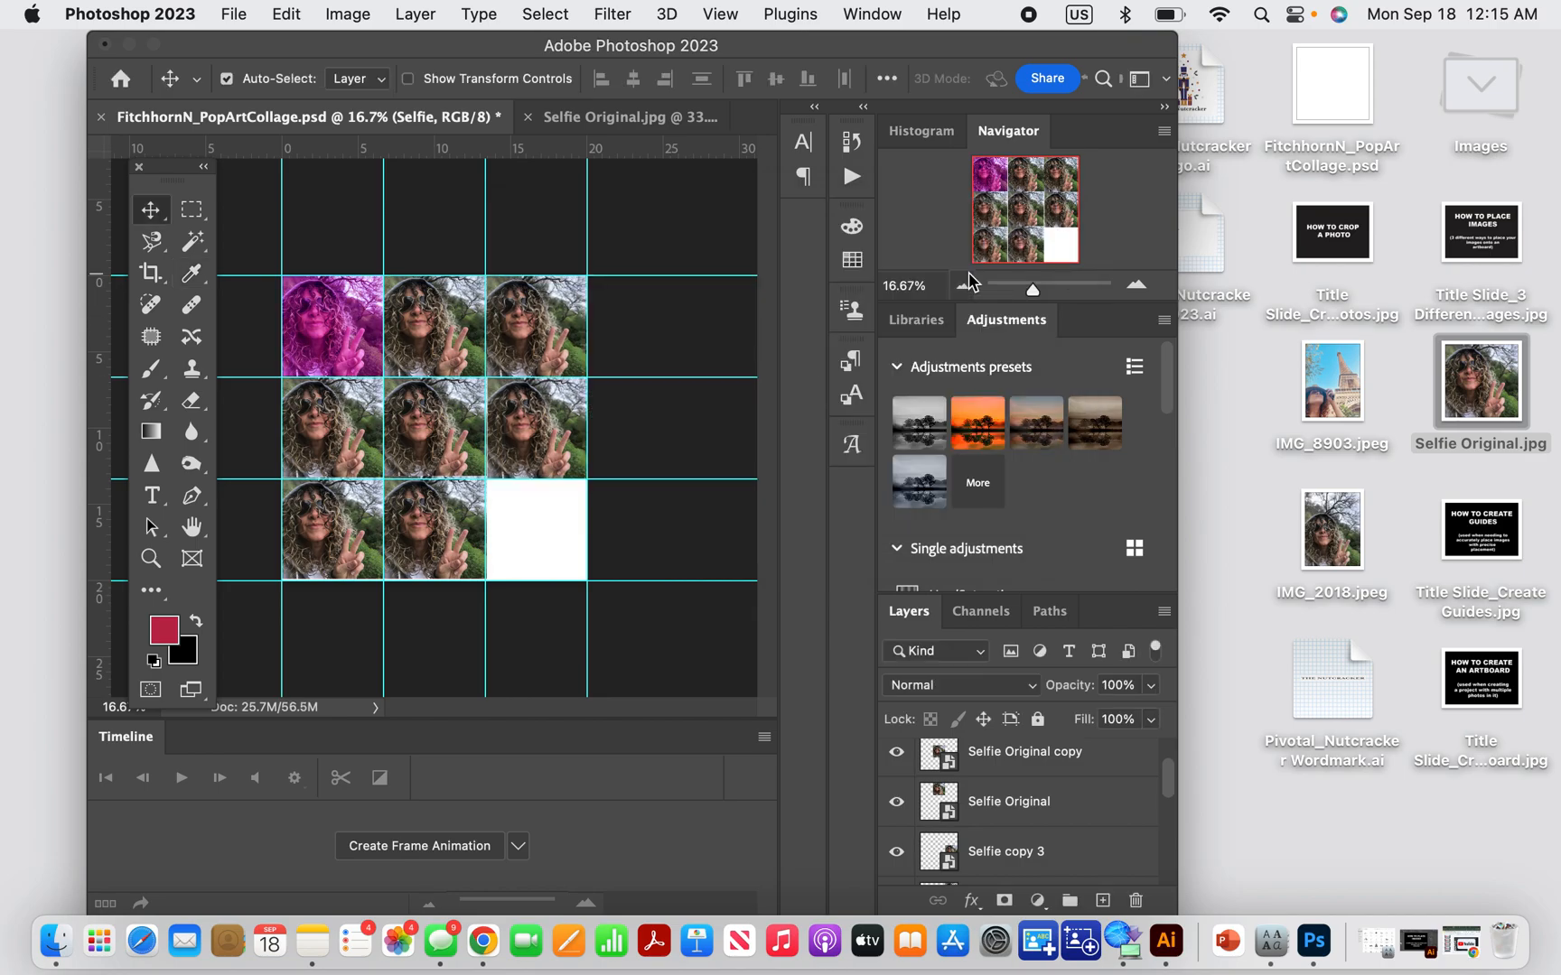
Tint the top middle selfie green with Color Balance, using -94 toward cyan, +98 toward green and a shift toward yellow
{"action": "left_click", "coordinate": [442, 351]}
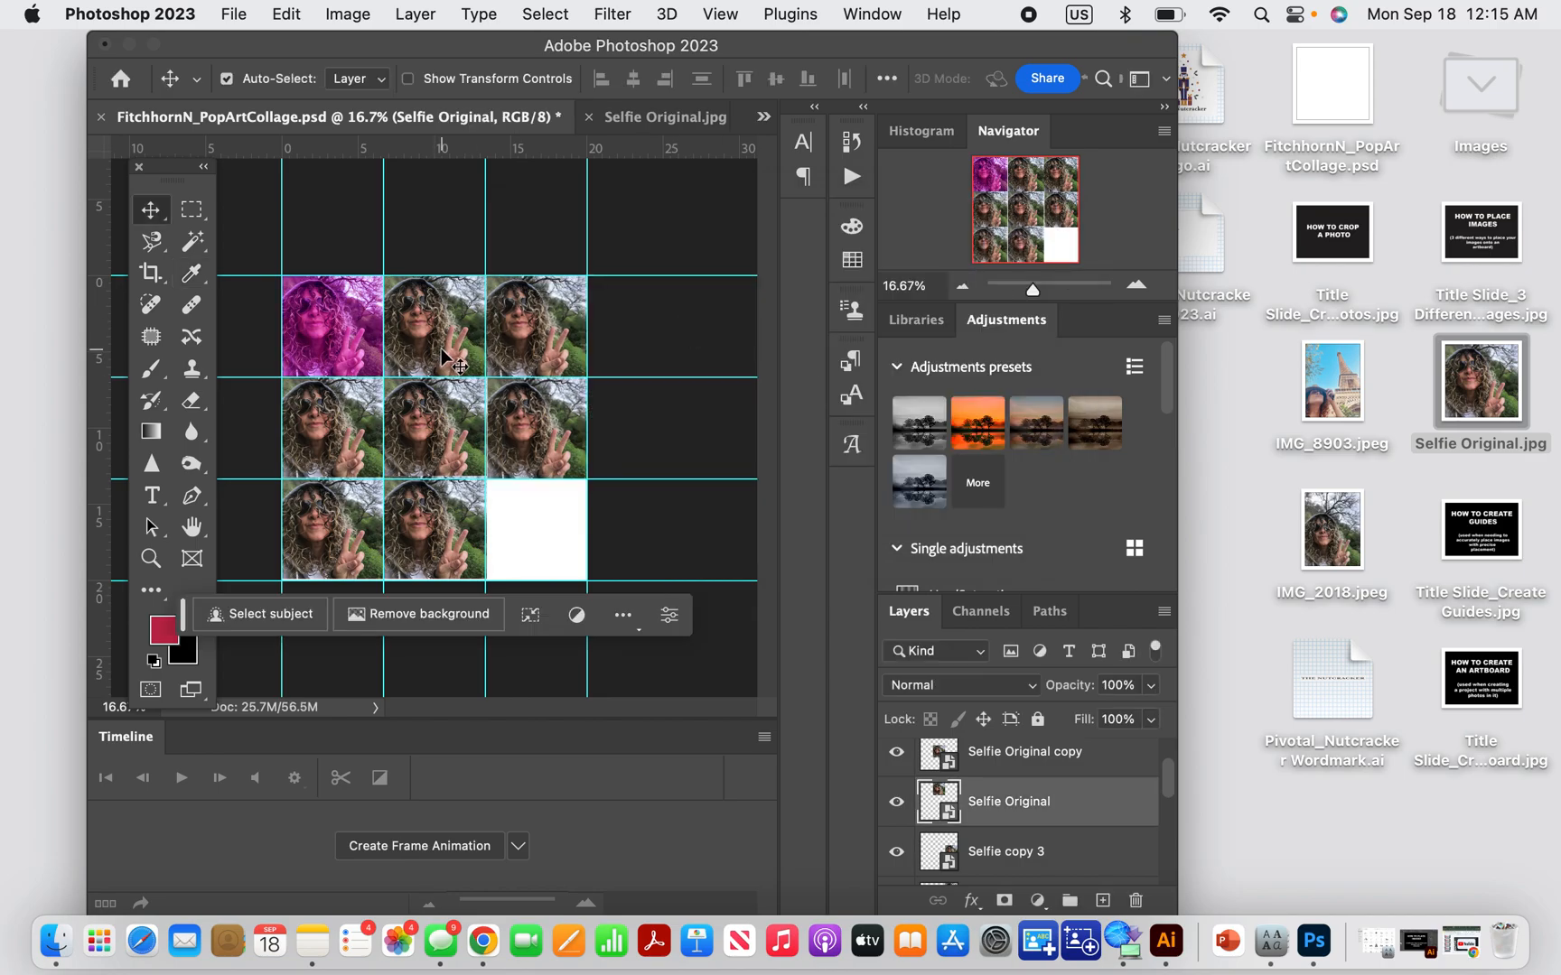
{"action": "left_click", "coordinate": [341, 23]}
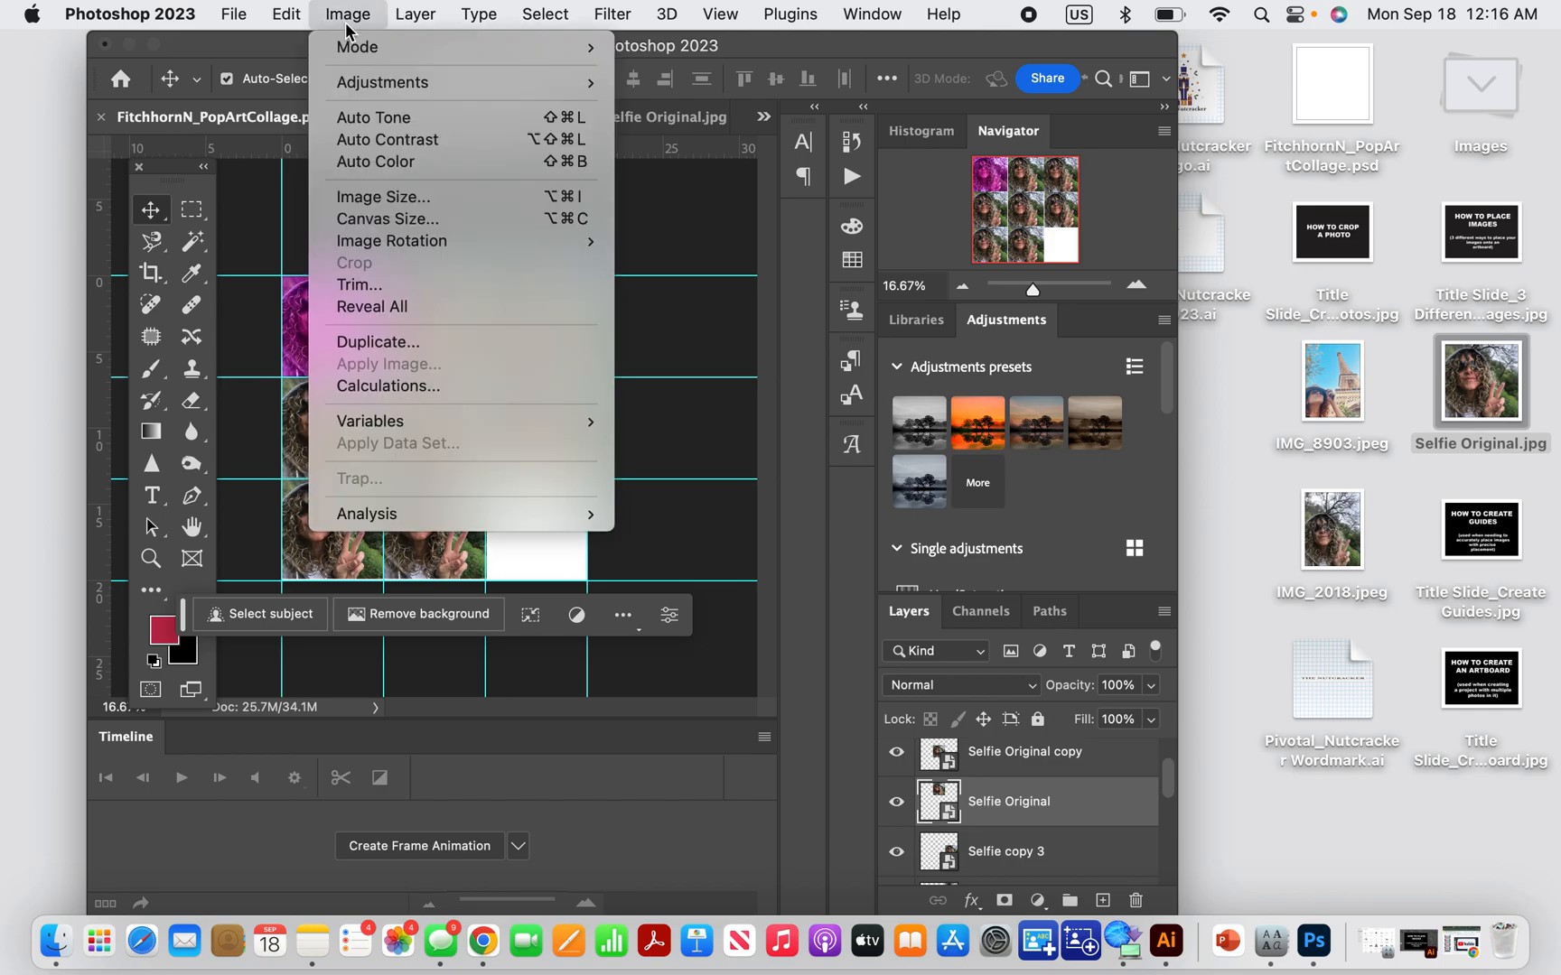
{"action": "mouse_move", "coordinate": [371, 91]}
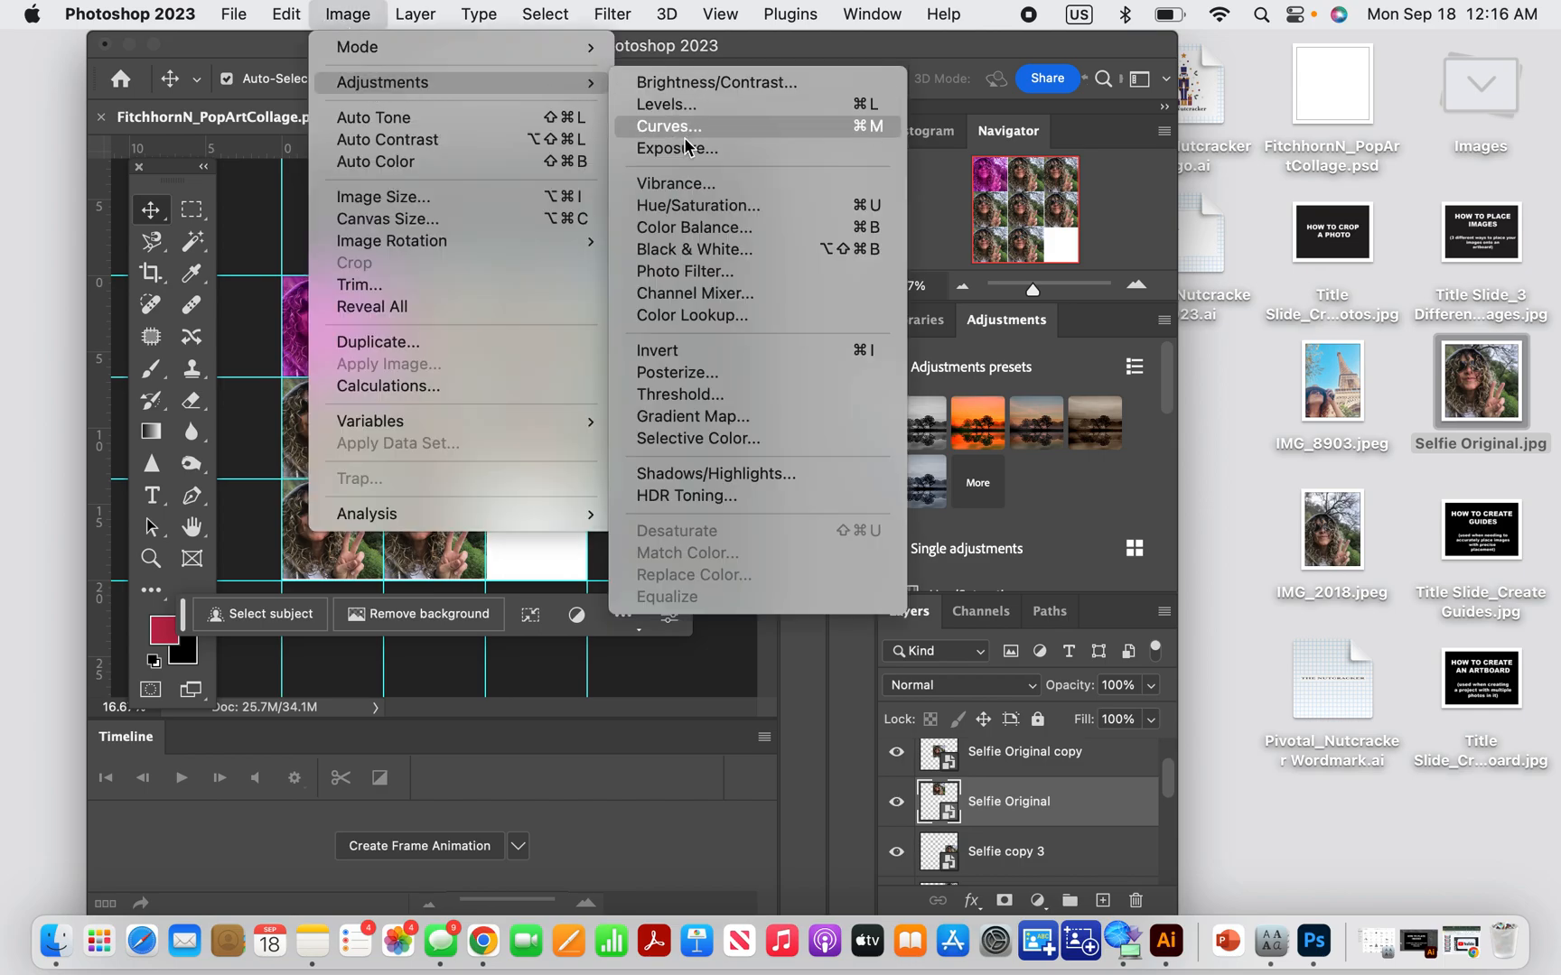
{"action": "left_click", "coordinate": [695, 228]}
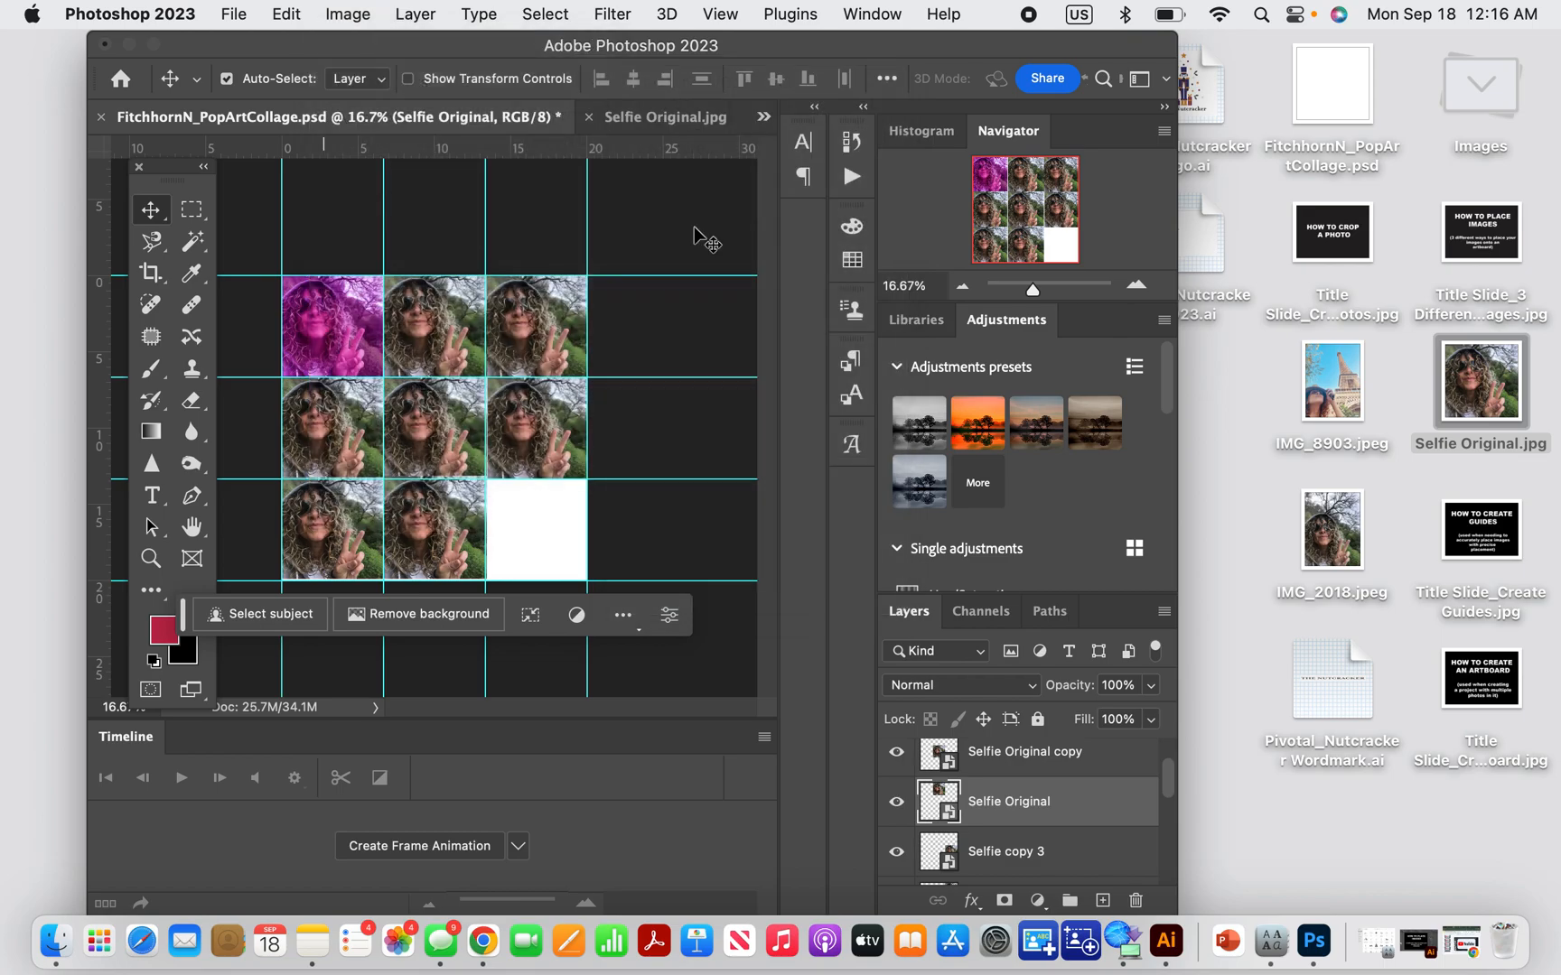
{"action": "left_click_drag", "start_coordinate": [816, 344], "coordinate": [851, 346]}
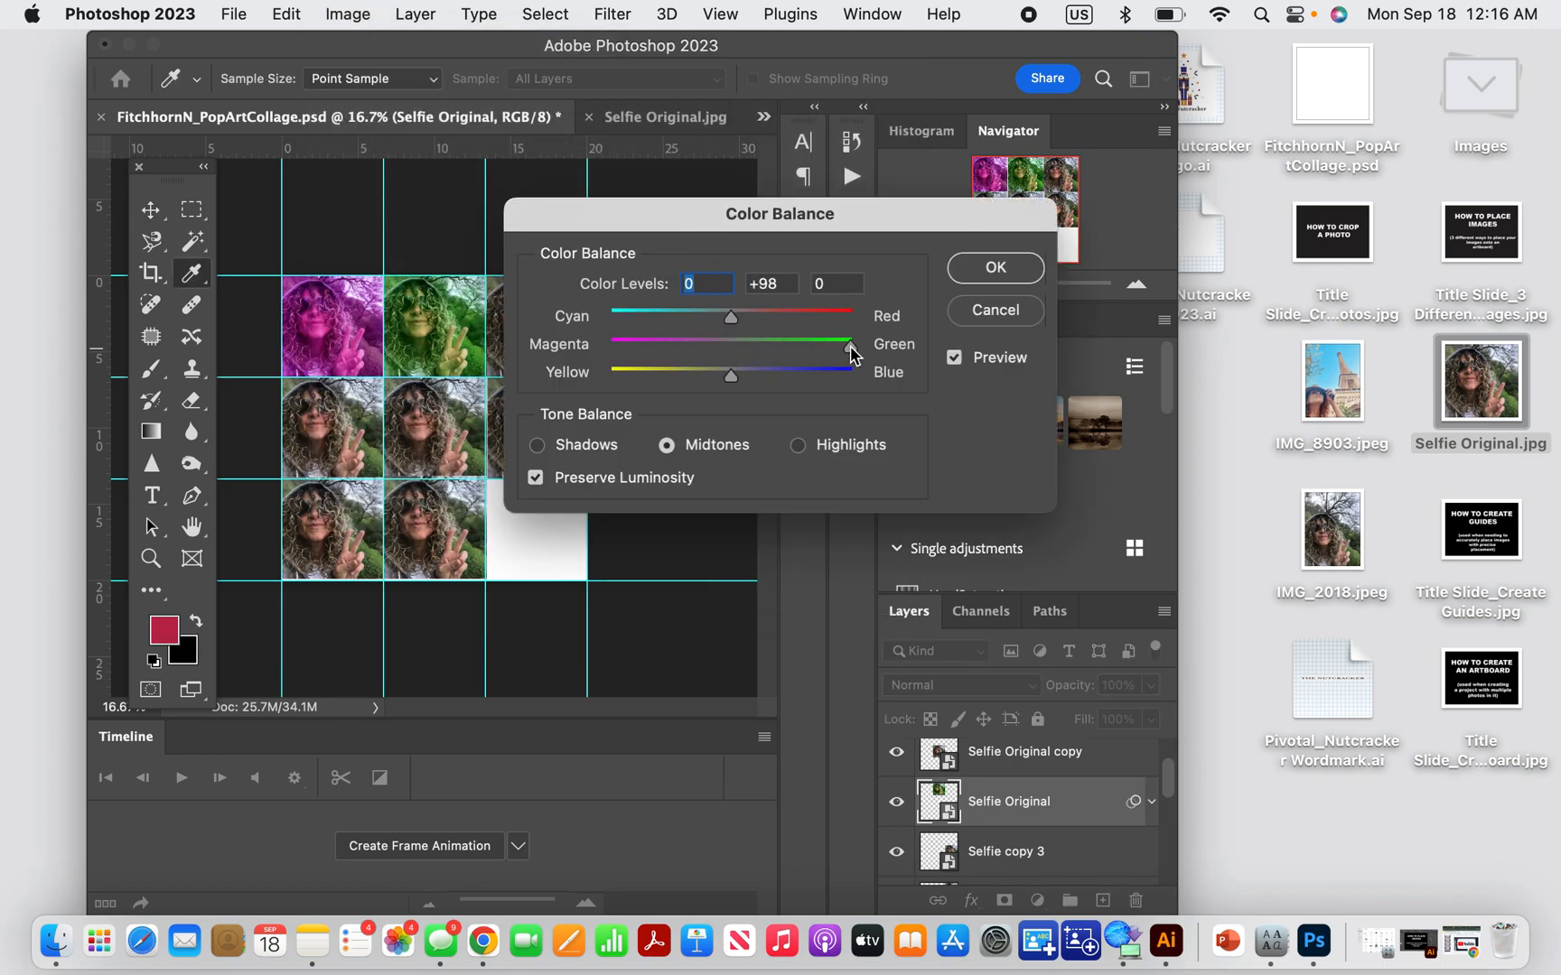
{"action": "left_click_drag", "start_coordinate": [731, 316], "coordinate": [615, 317]}
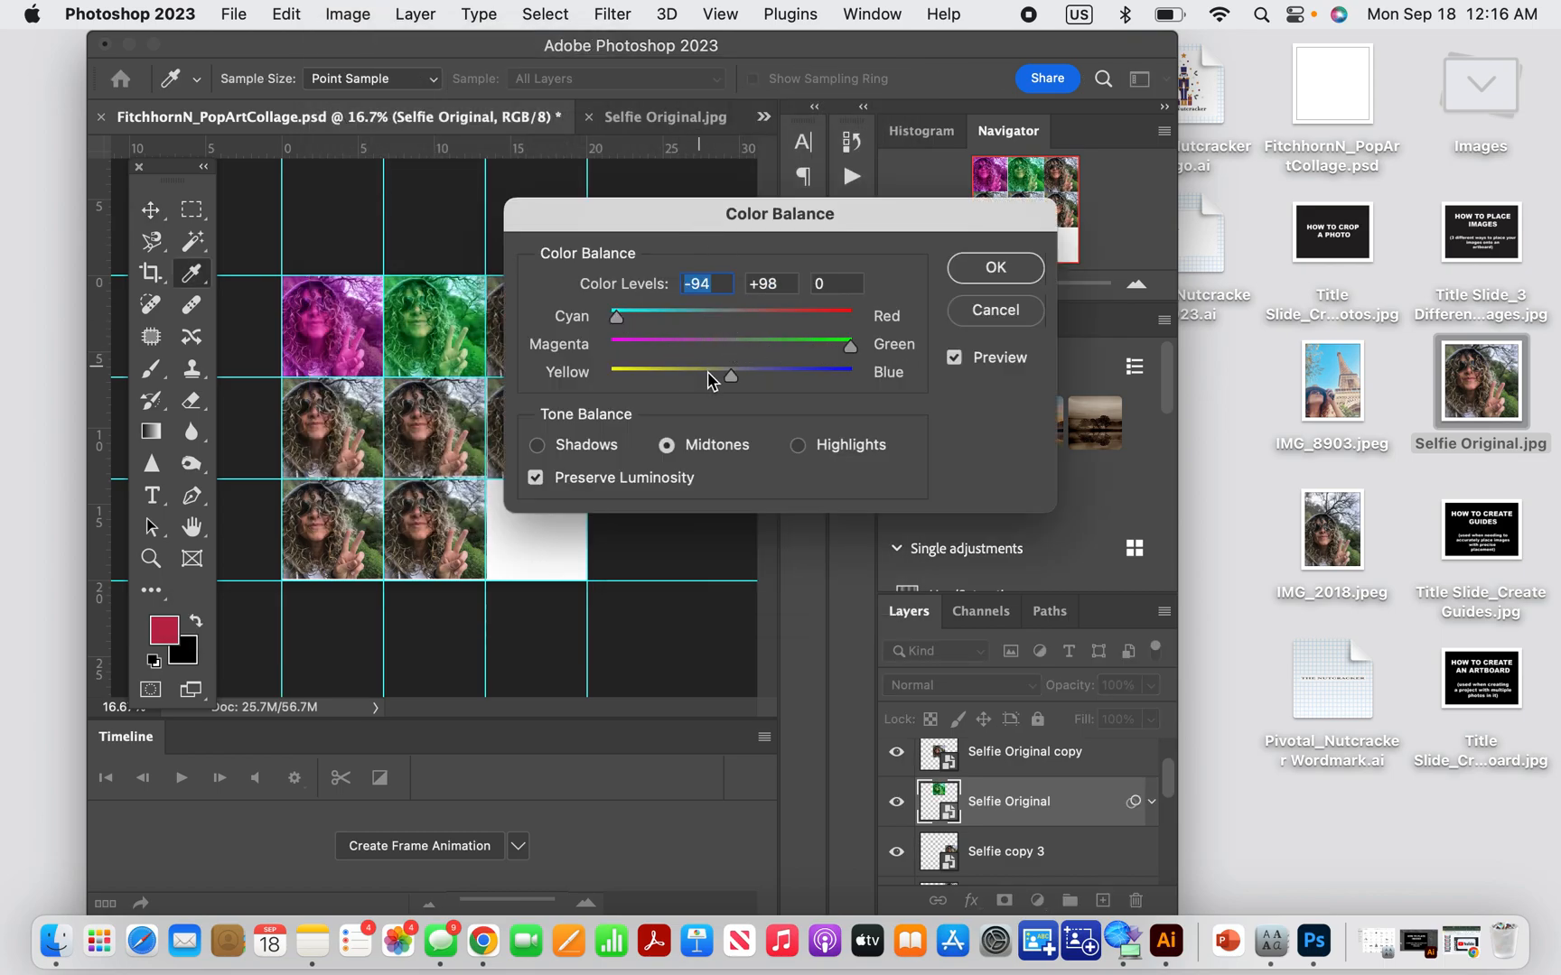
{"action": "left_click_drag", "start_coordinate": [665, 372], "coordinate": [650, 372]}
{"action": "left_click", "coordinate": [997, 268]}
Apply the Invert adjustment to the selfie in the collage's top right cell
{"action": "left_click", "coordinate": [562, 324]}
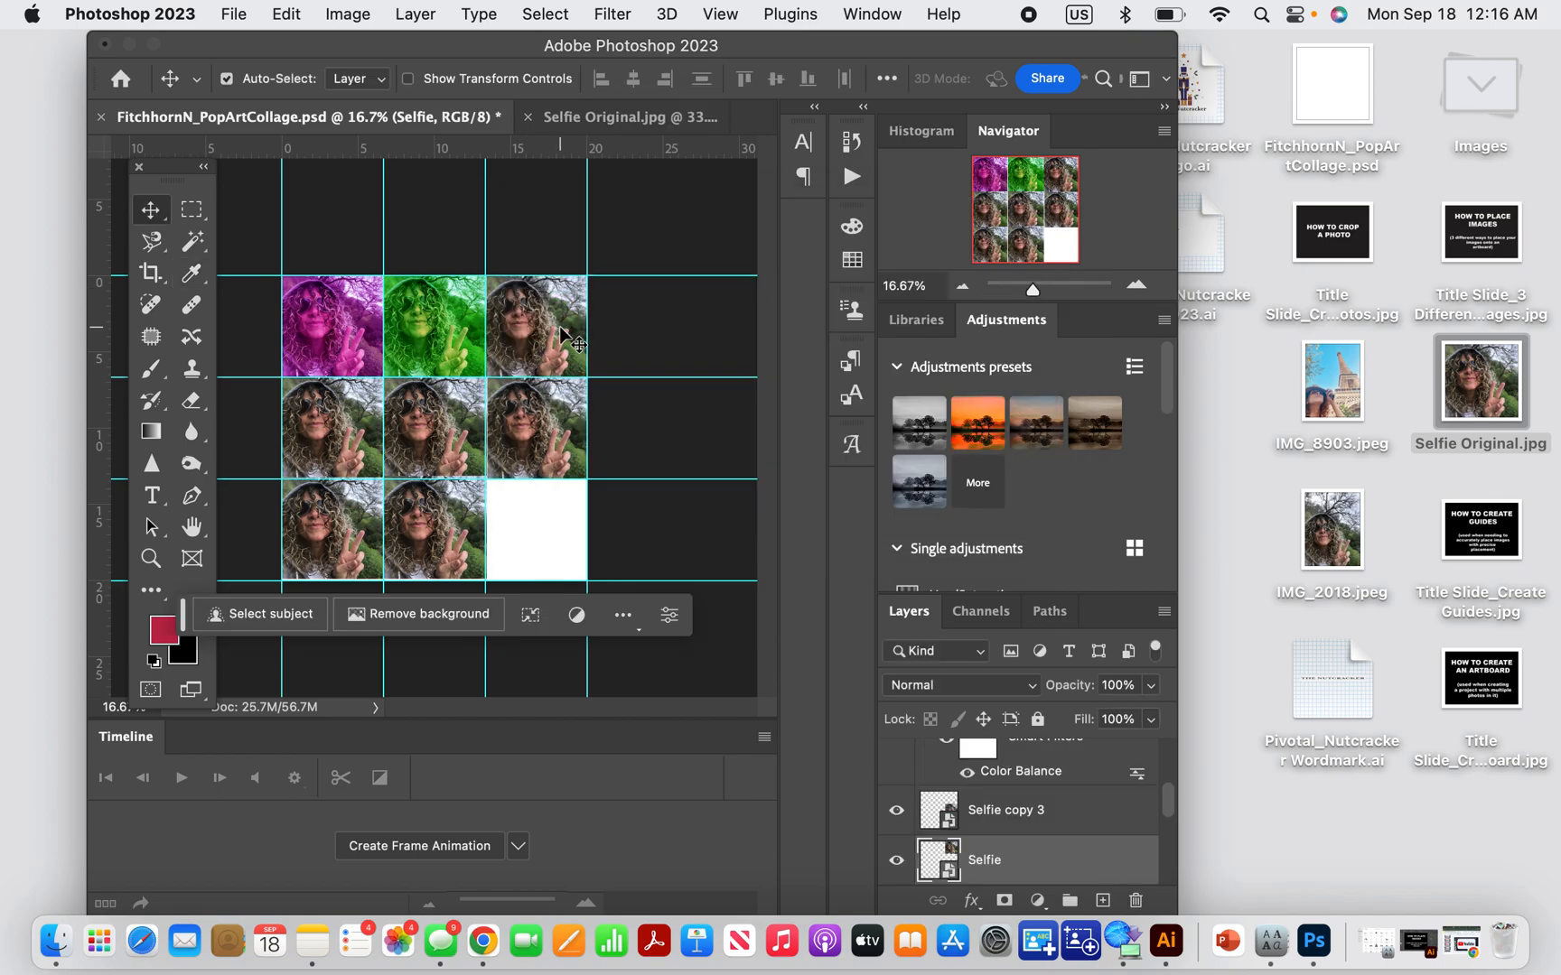
{"action": "left_click", "coordinate": [332, 15]}
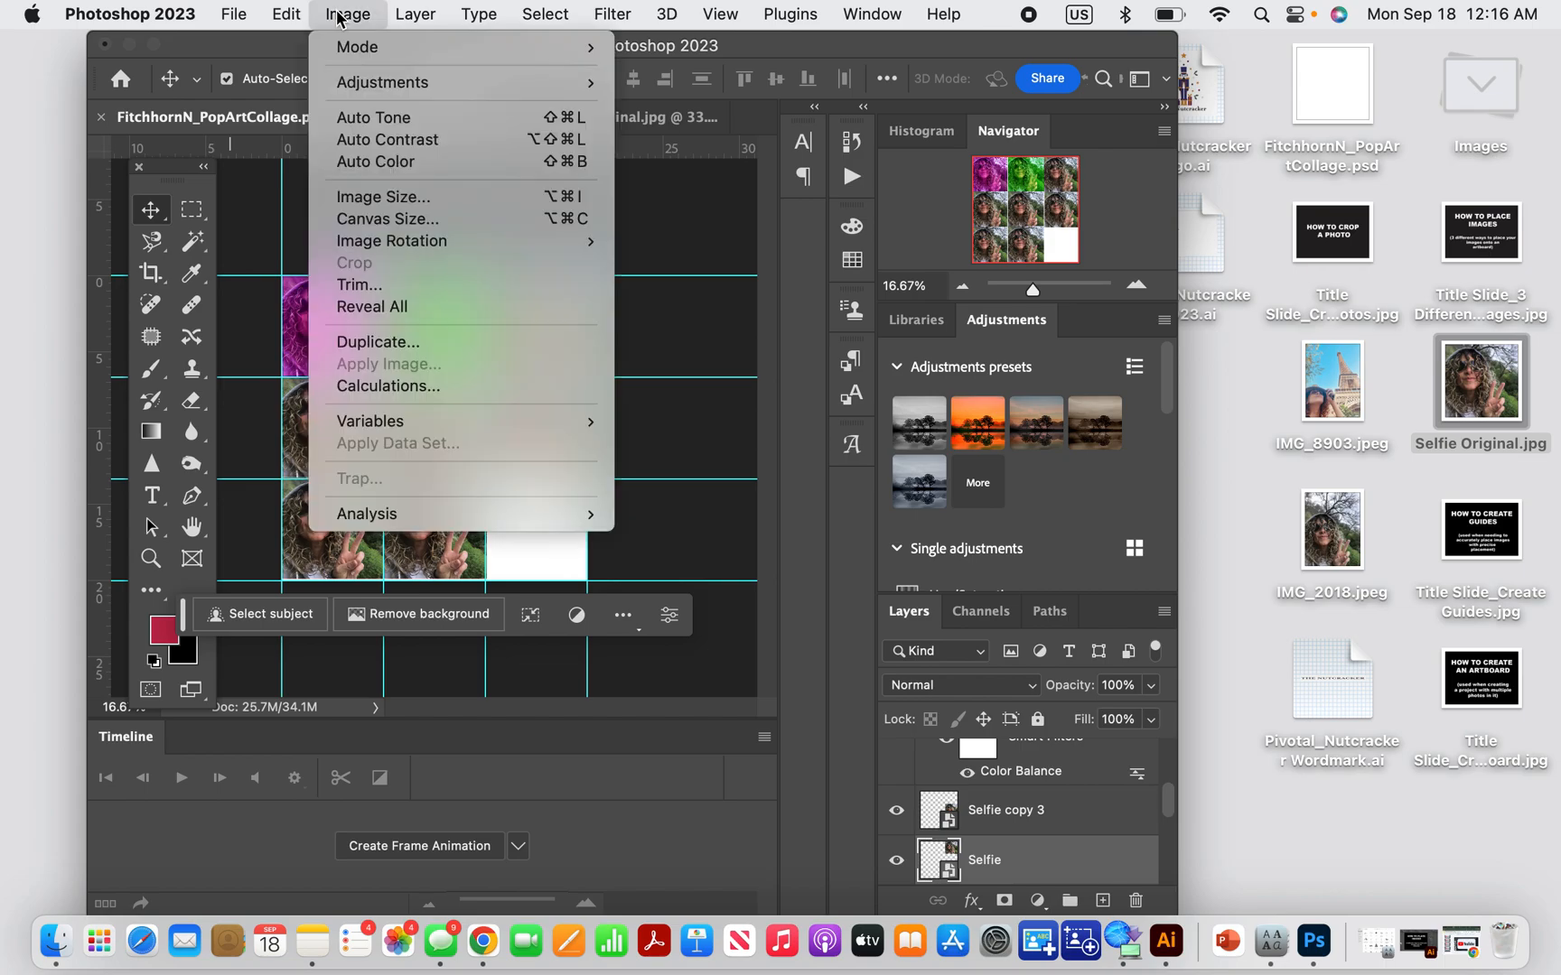
{"action": "mouse_move", "coordinate": [379, 83]}
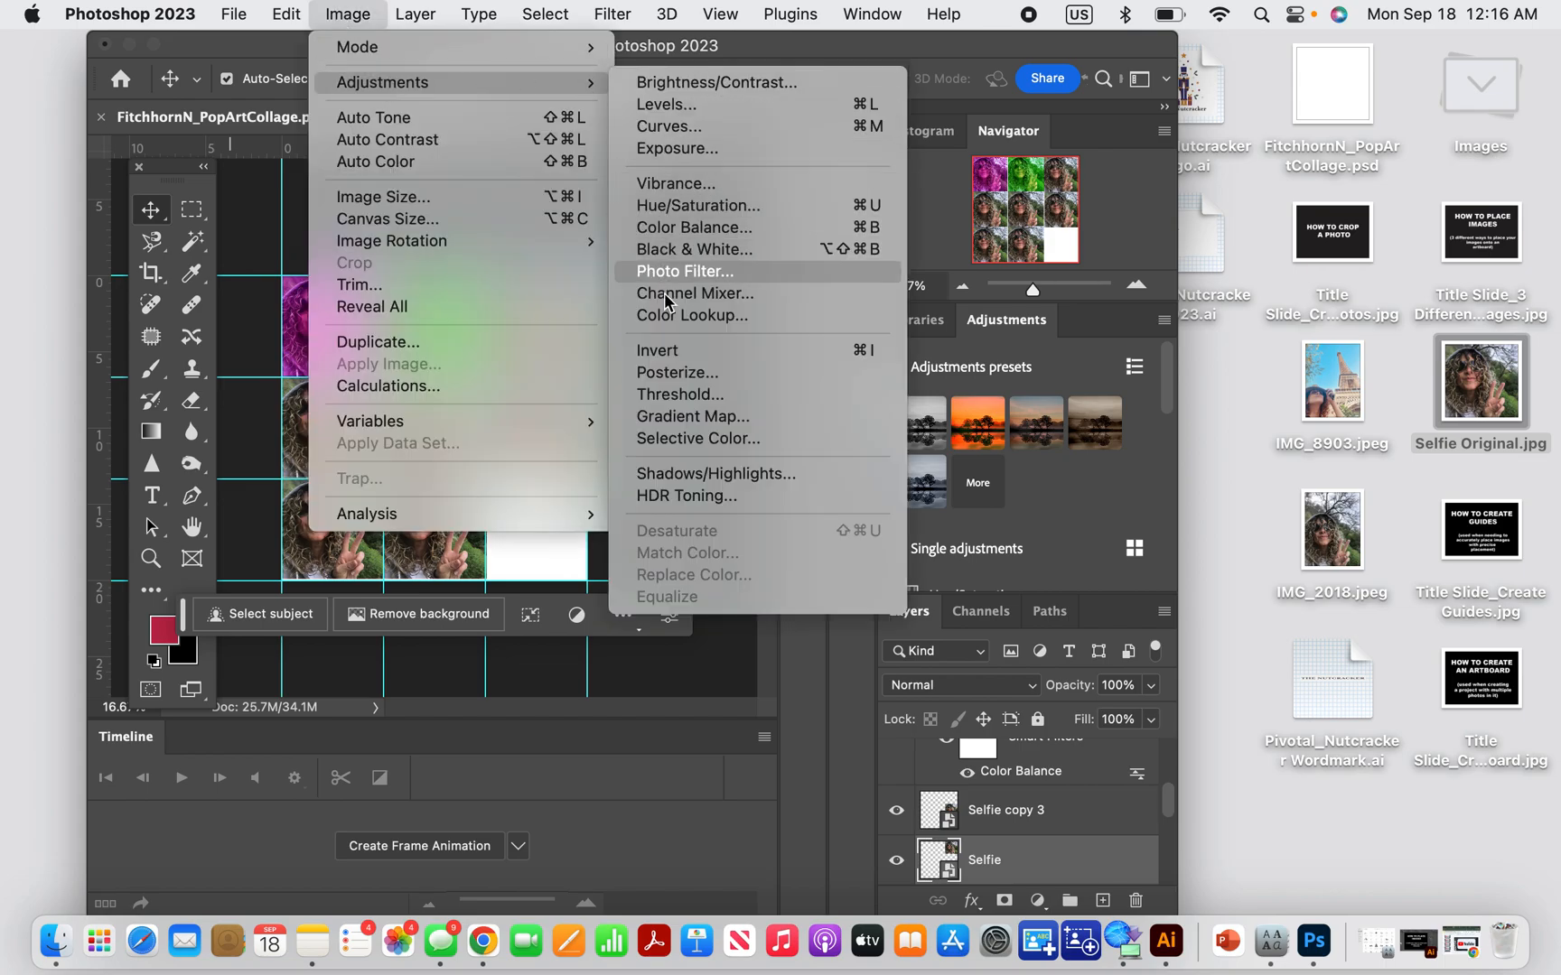
{"action": "left_click", "coordinate": [673, 352]}
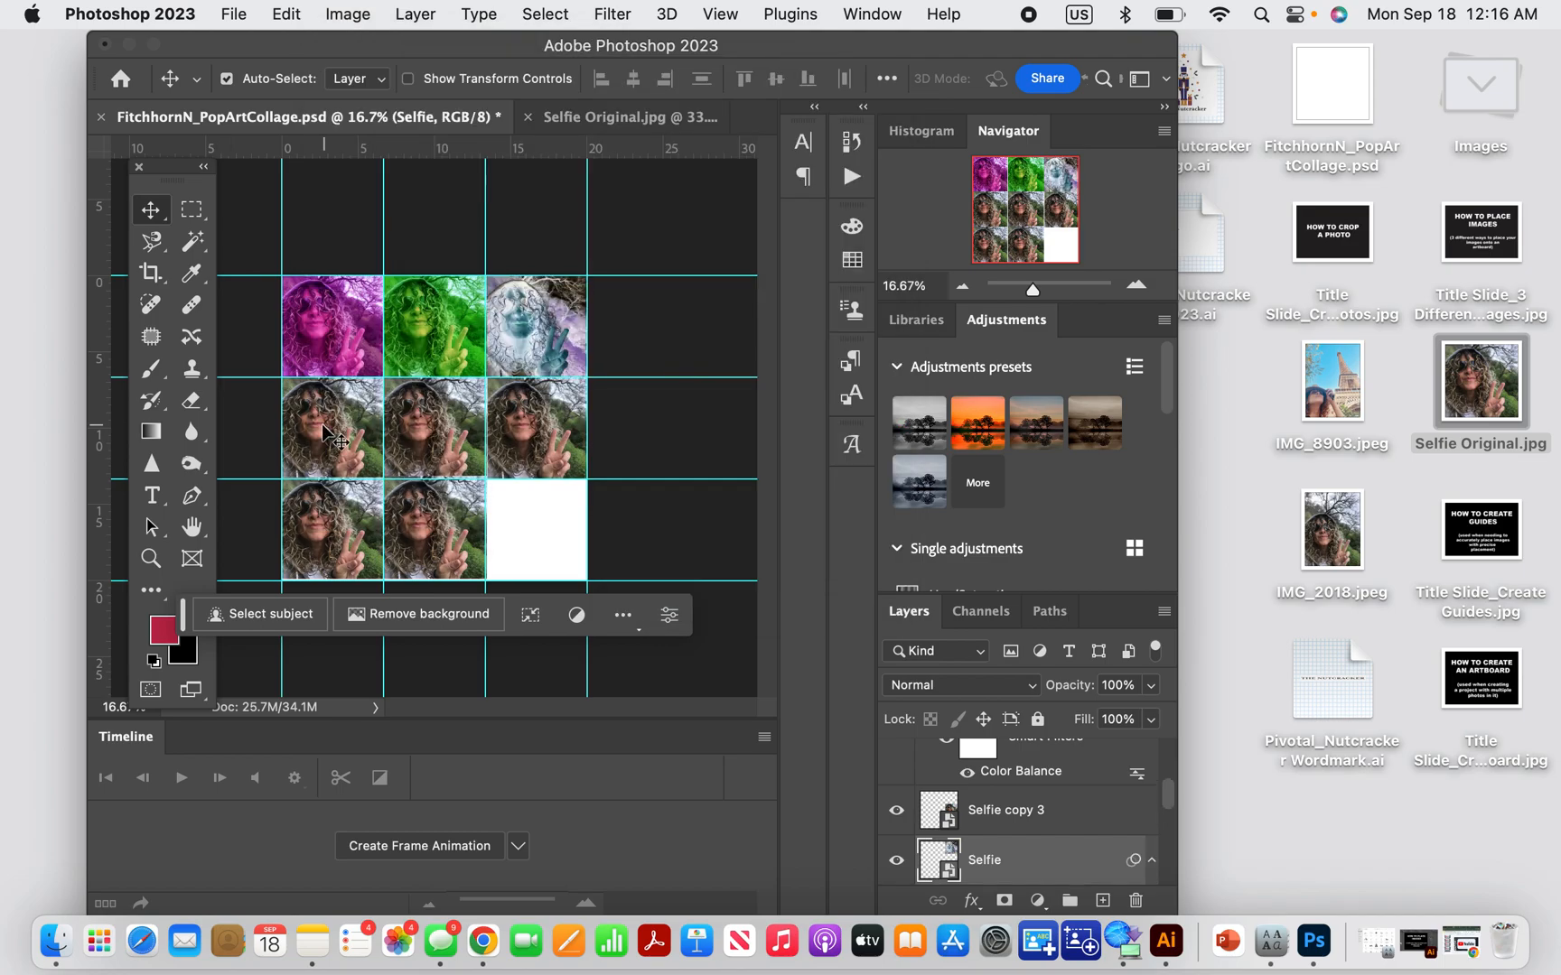
Posterize the selfie in the first cell of the collage's middle row with 2 levels
{"action": "left_click", "coordinate": [324, 426]}
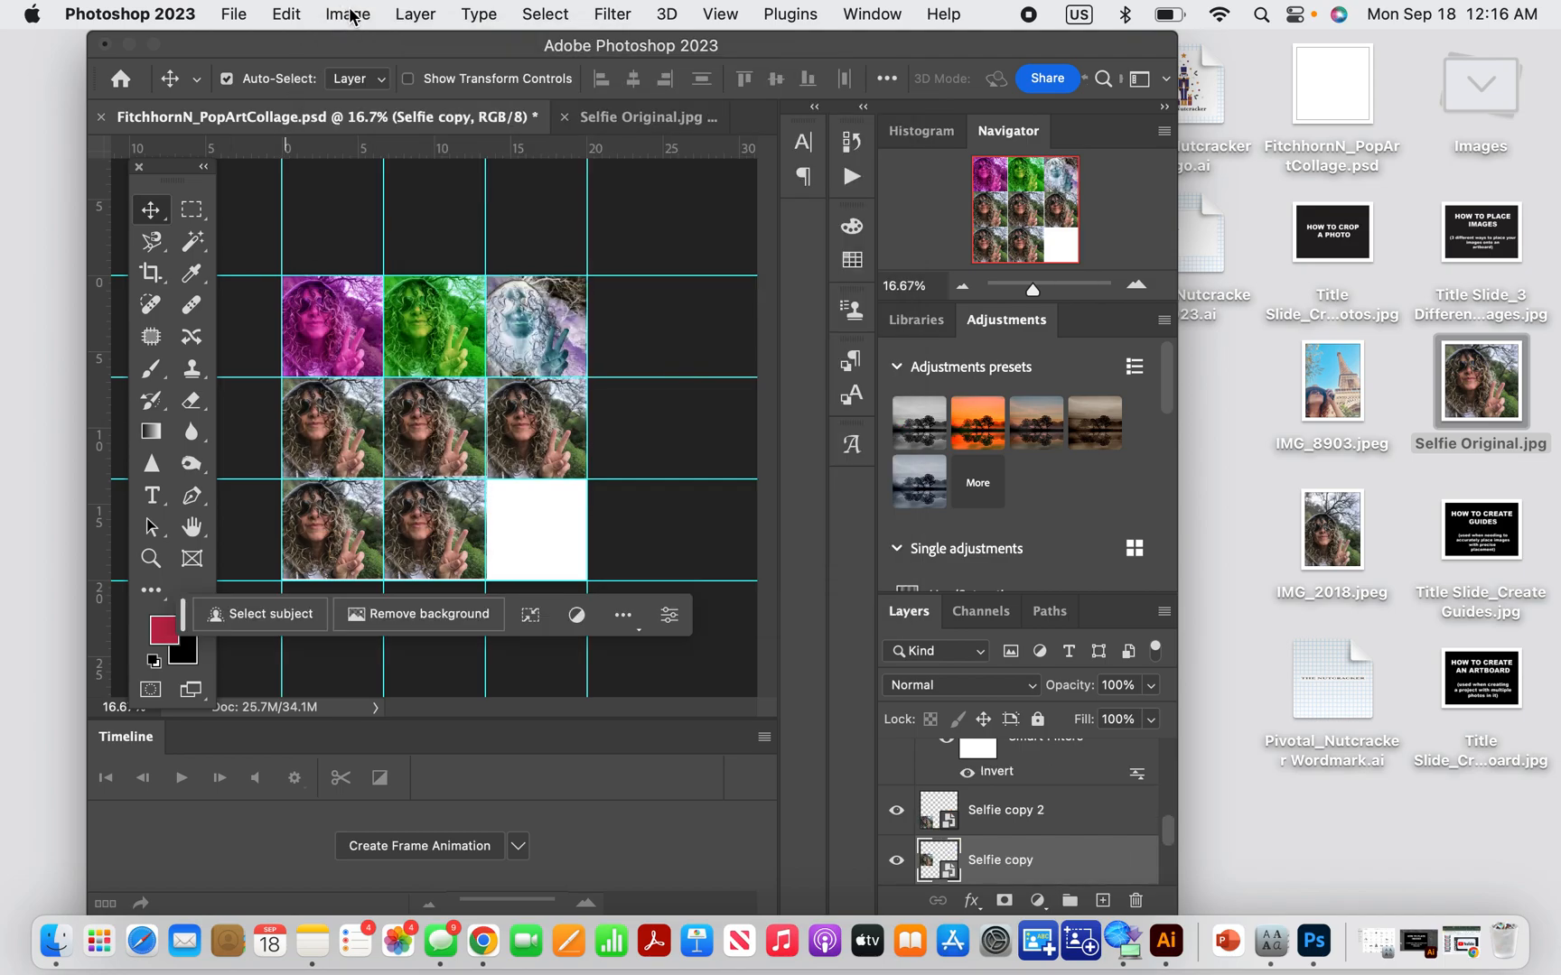
{"action": "left_click", "coordinate": [349, 14]}
{"action": "mouse_move", "coordinate": [379, 83]}
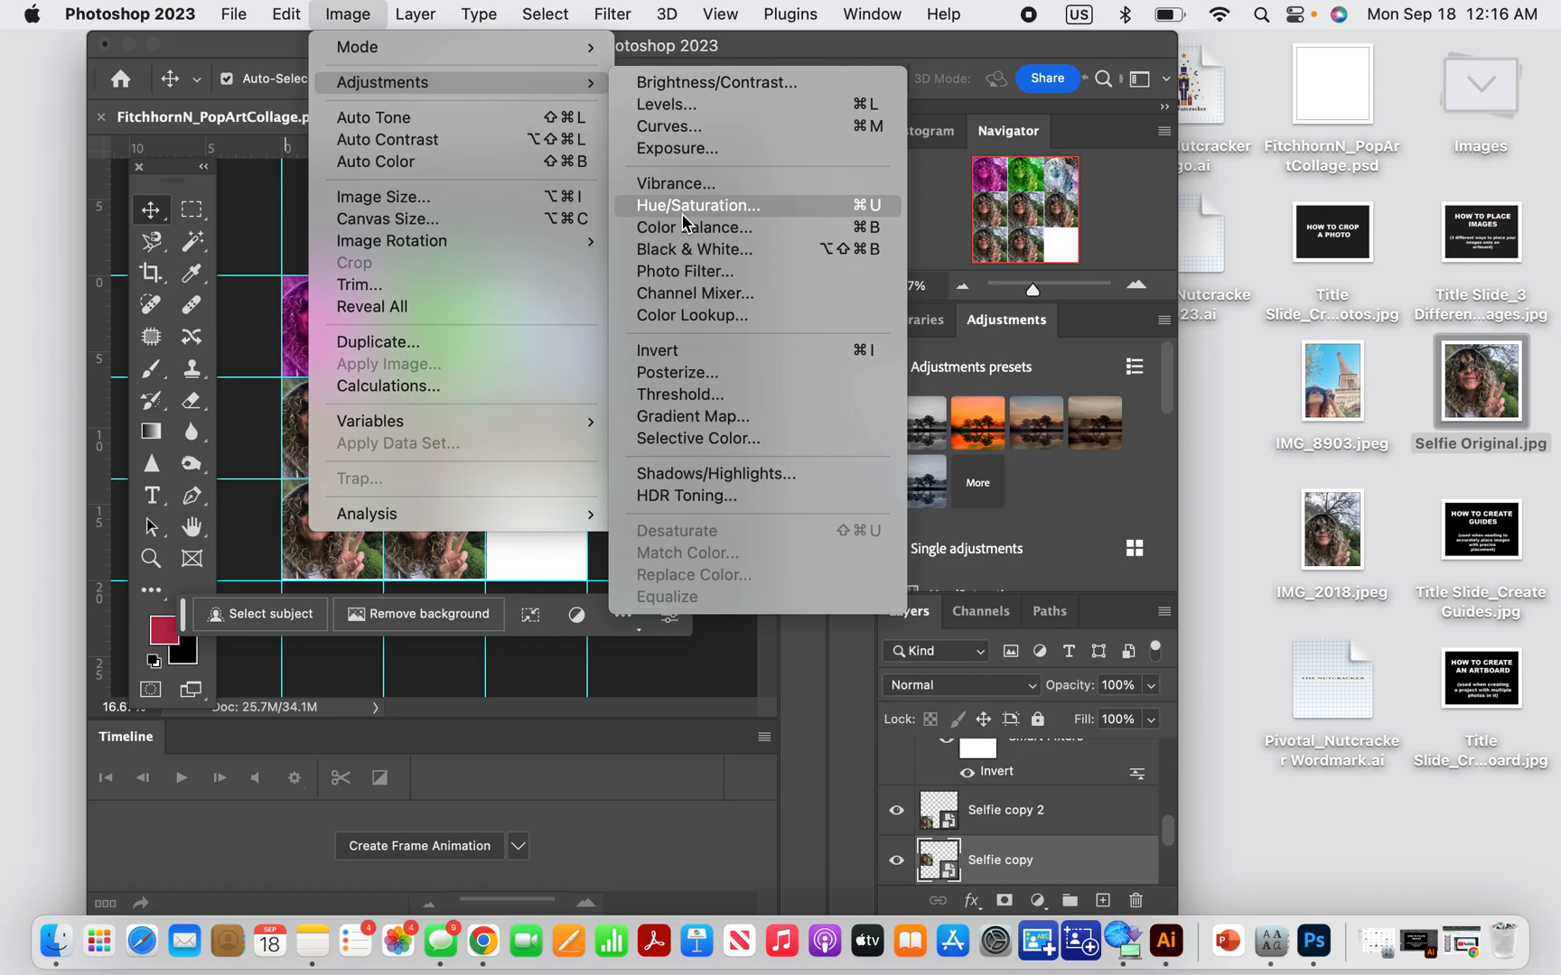
{"action": "left_click", "coordinate": [706, 366]}
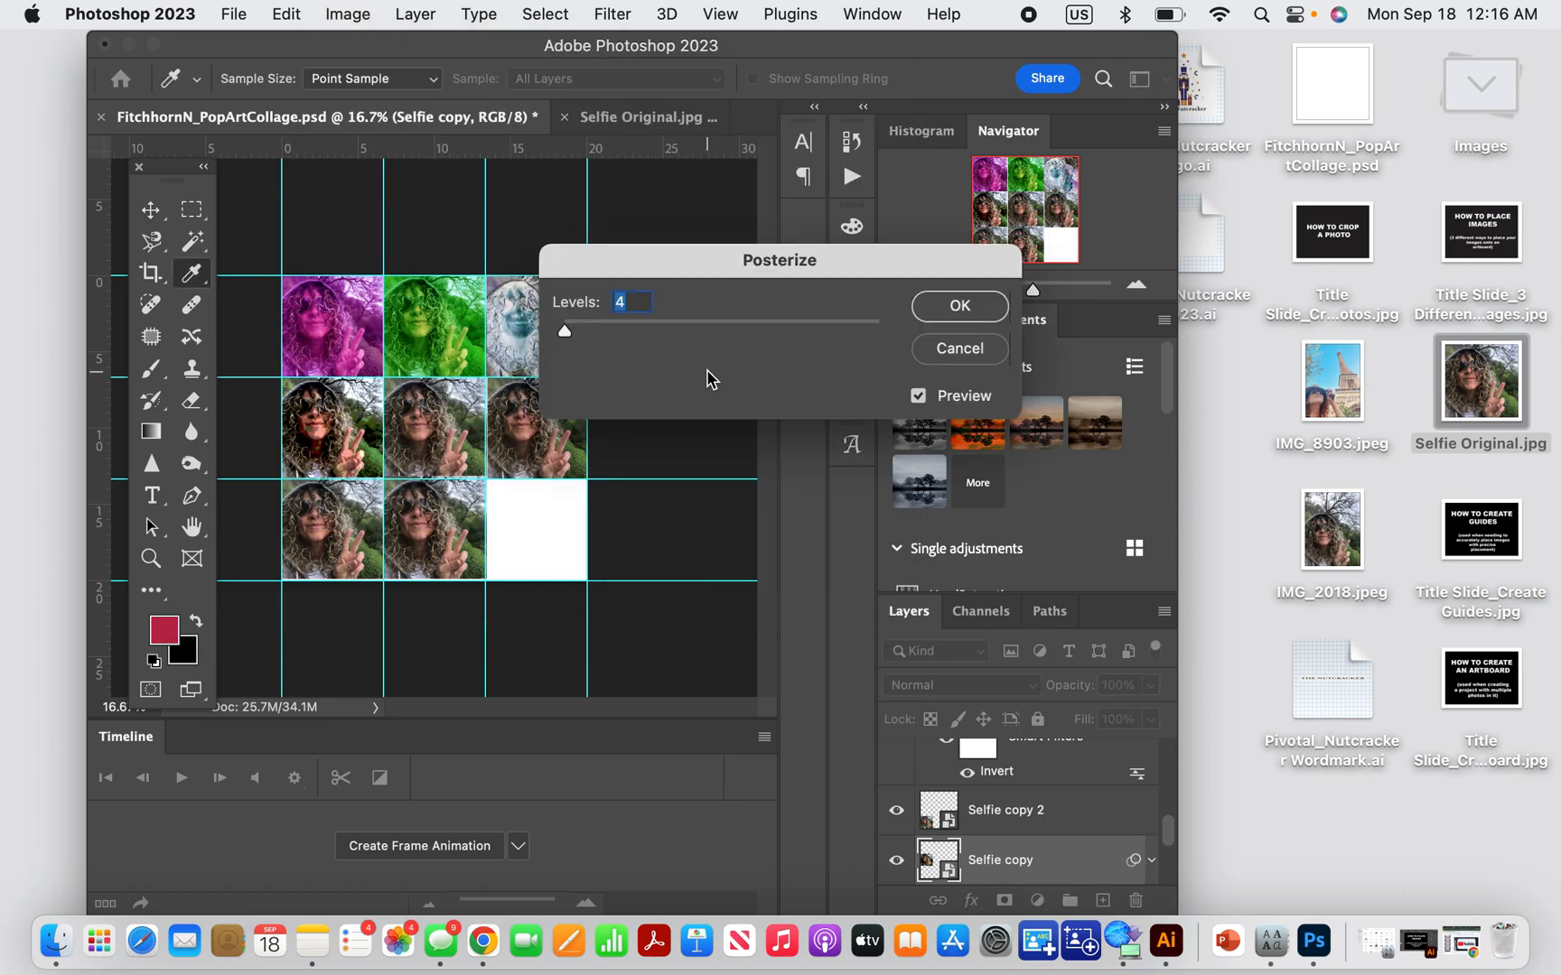
{"action": "left_click_drag", "start_coordinate": [564, 331], "coordinate": [557, 334]}
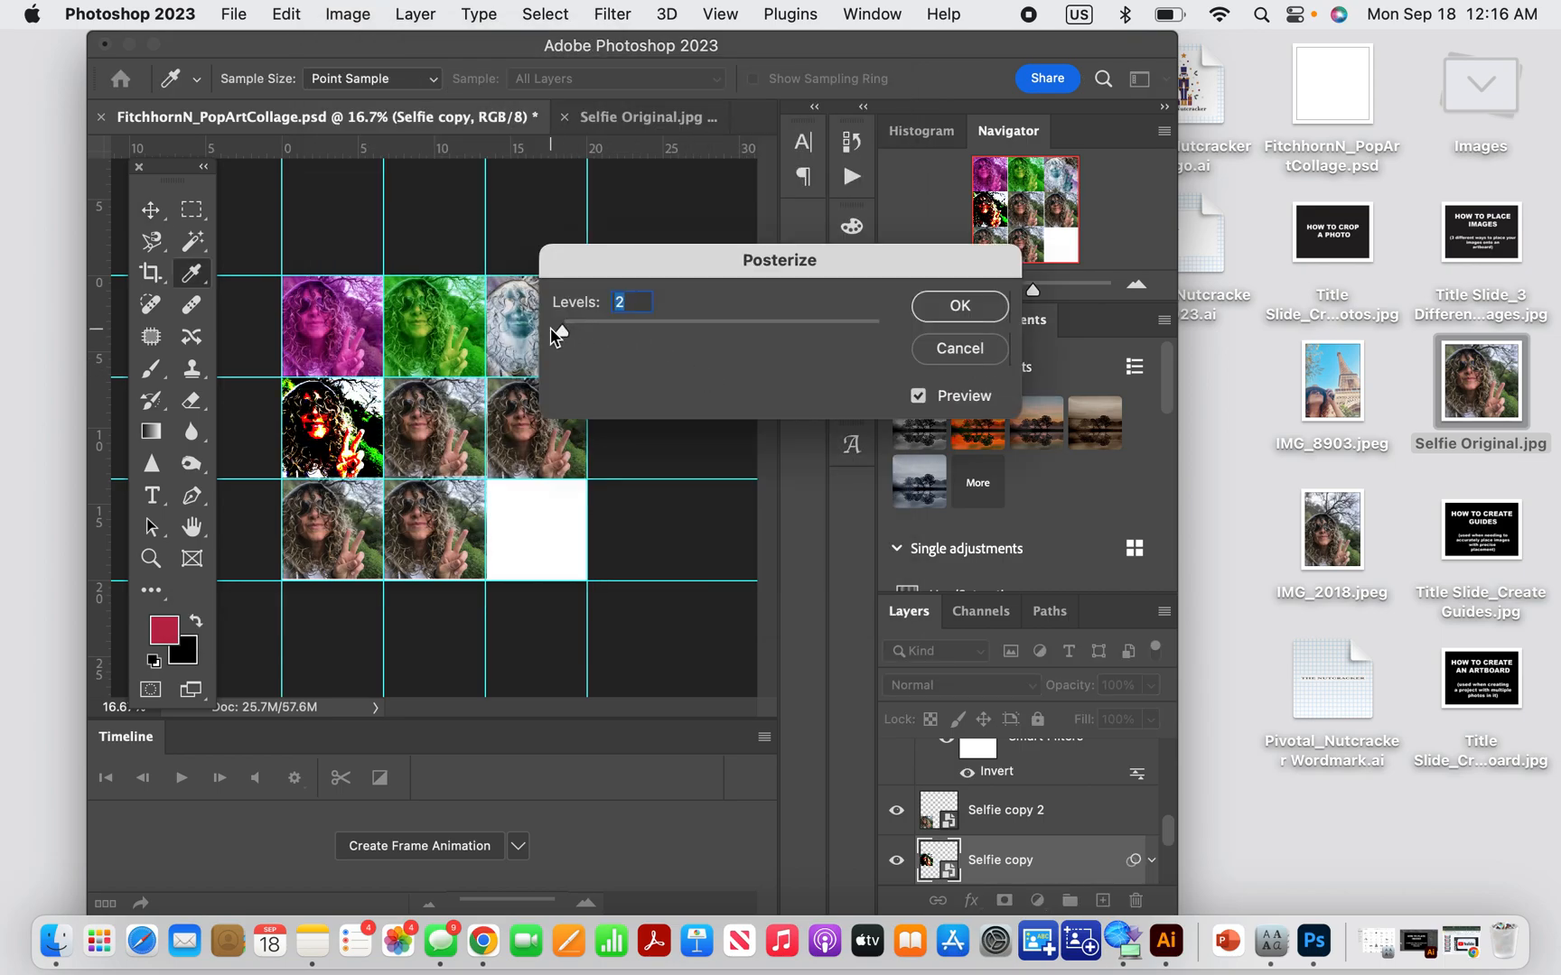
{"action": "left_click", "coordinate": [953, 307]}
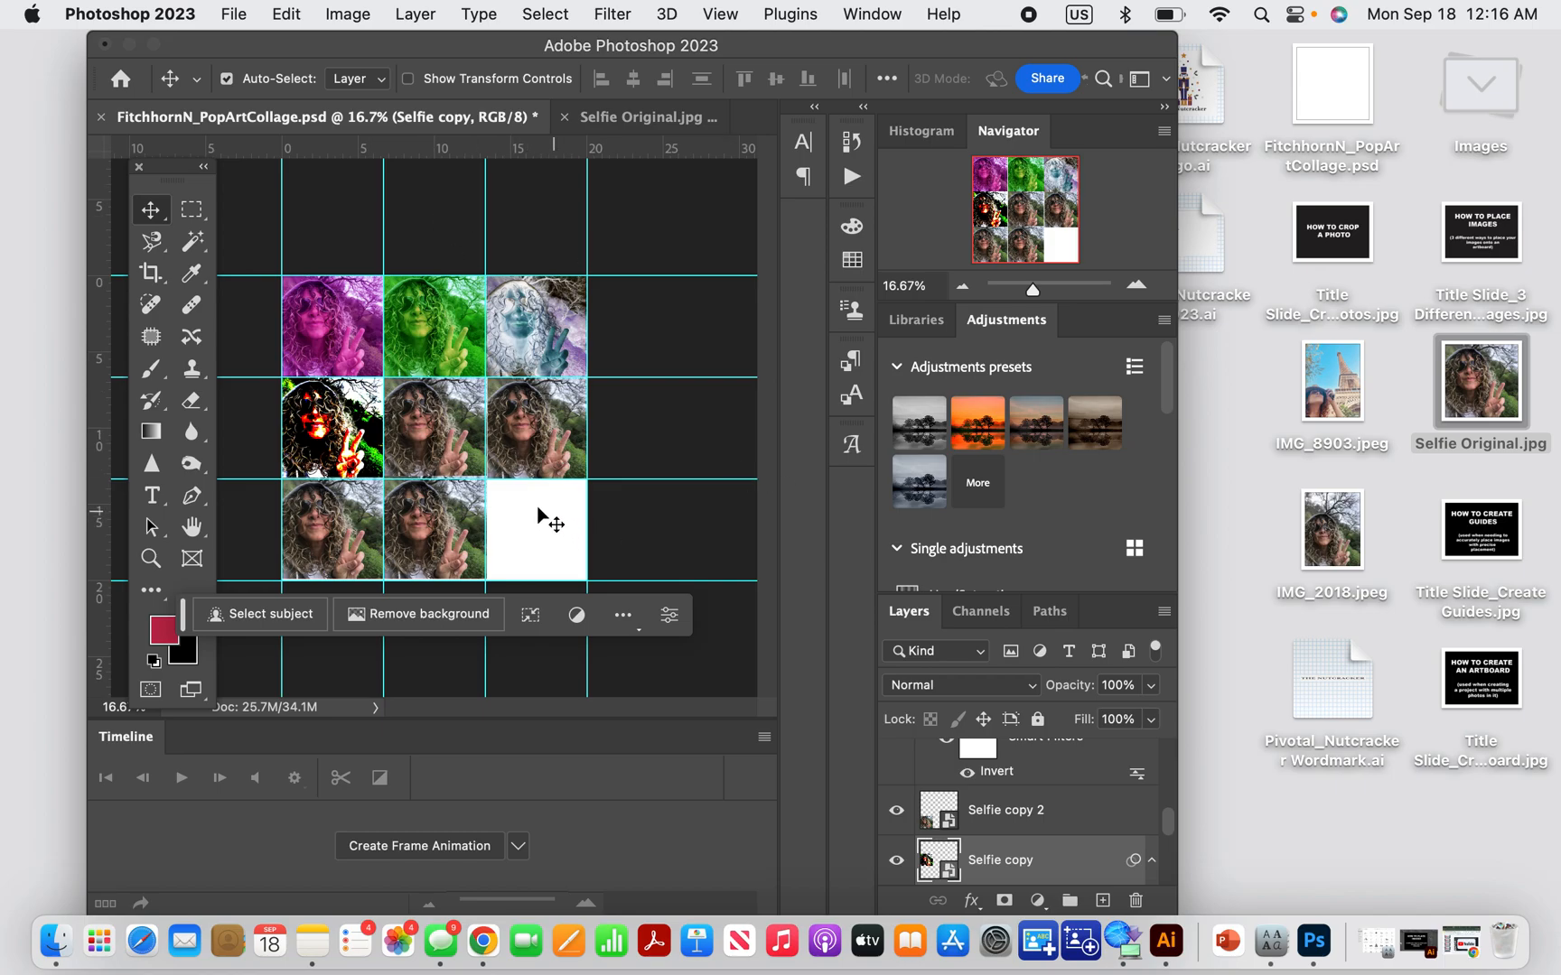
Duplicate the selfie from the middle row's last cell into the empty cell directly below it
{"action": "left_click", "coordinate": [527, 447]}
{"action": "left_click_drag", "start_coordinate": [527, 447], "coordinate": [536, 551]}
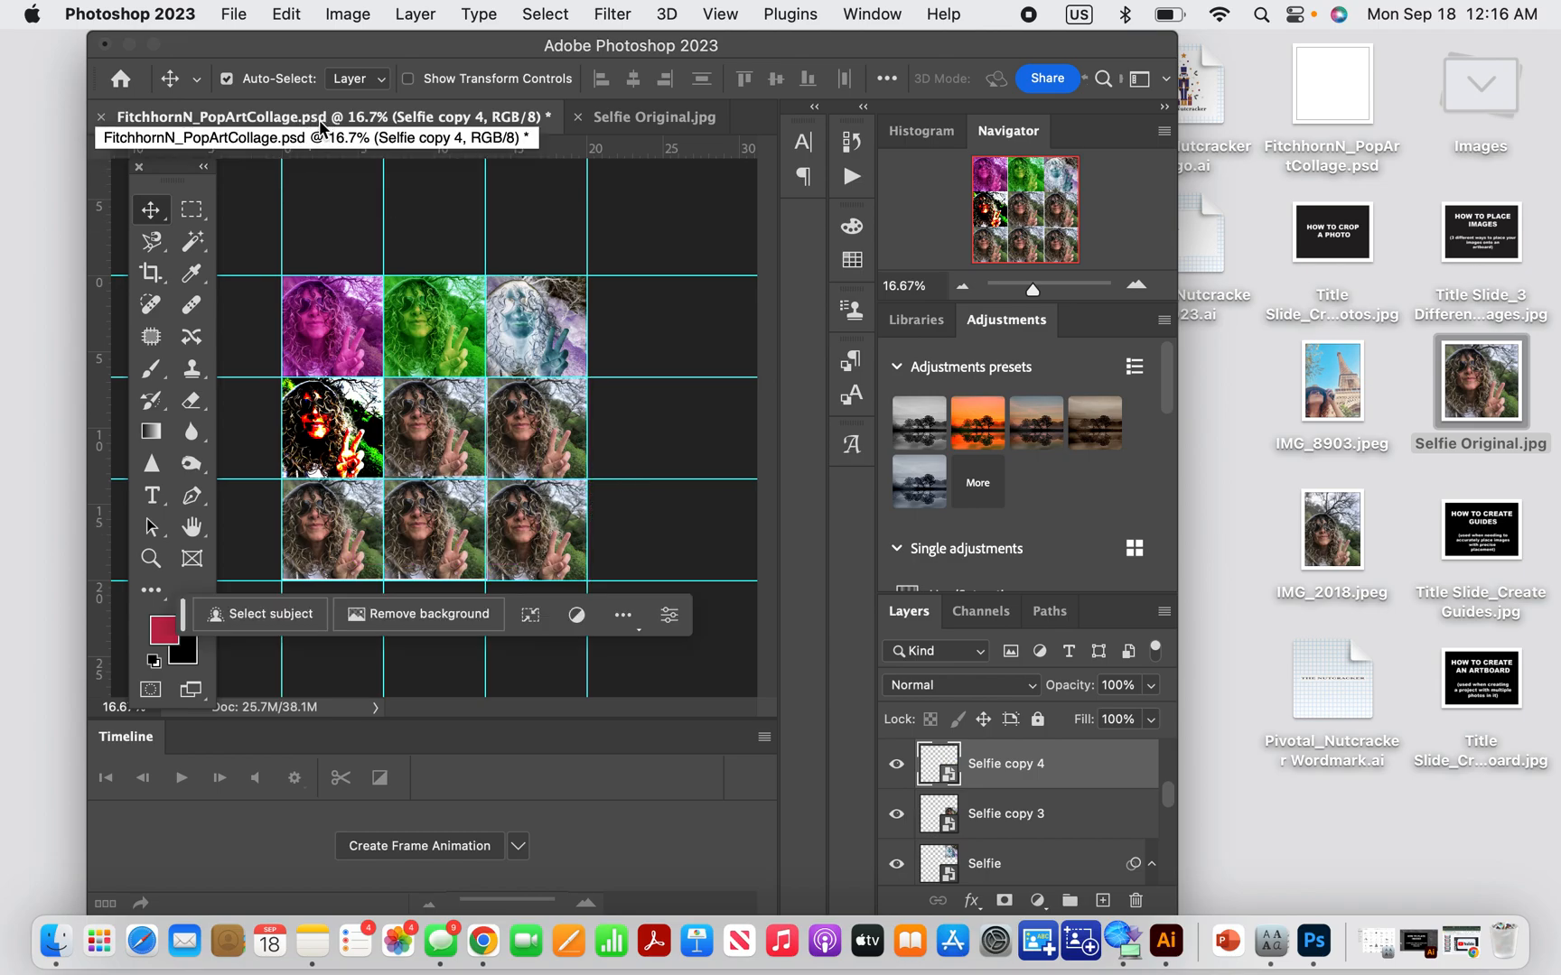
Save the collage in Photoshop format on the Desktop, replacing the existing PSD file
{"action": "left_click", "coordinate": [236, 16]}
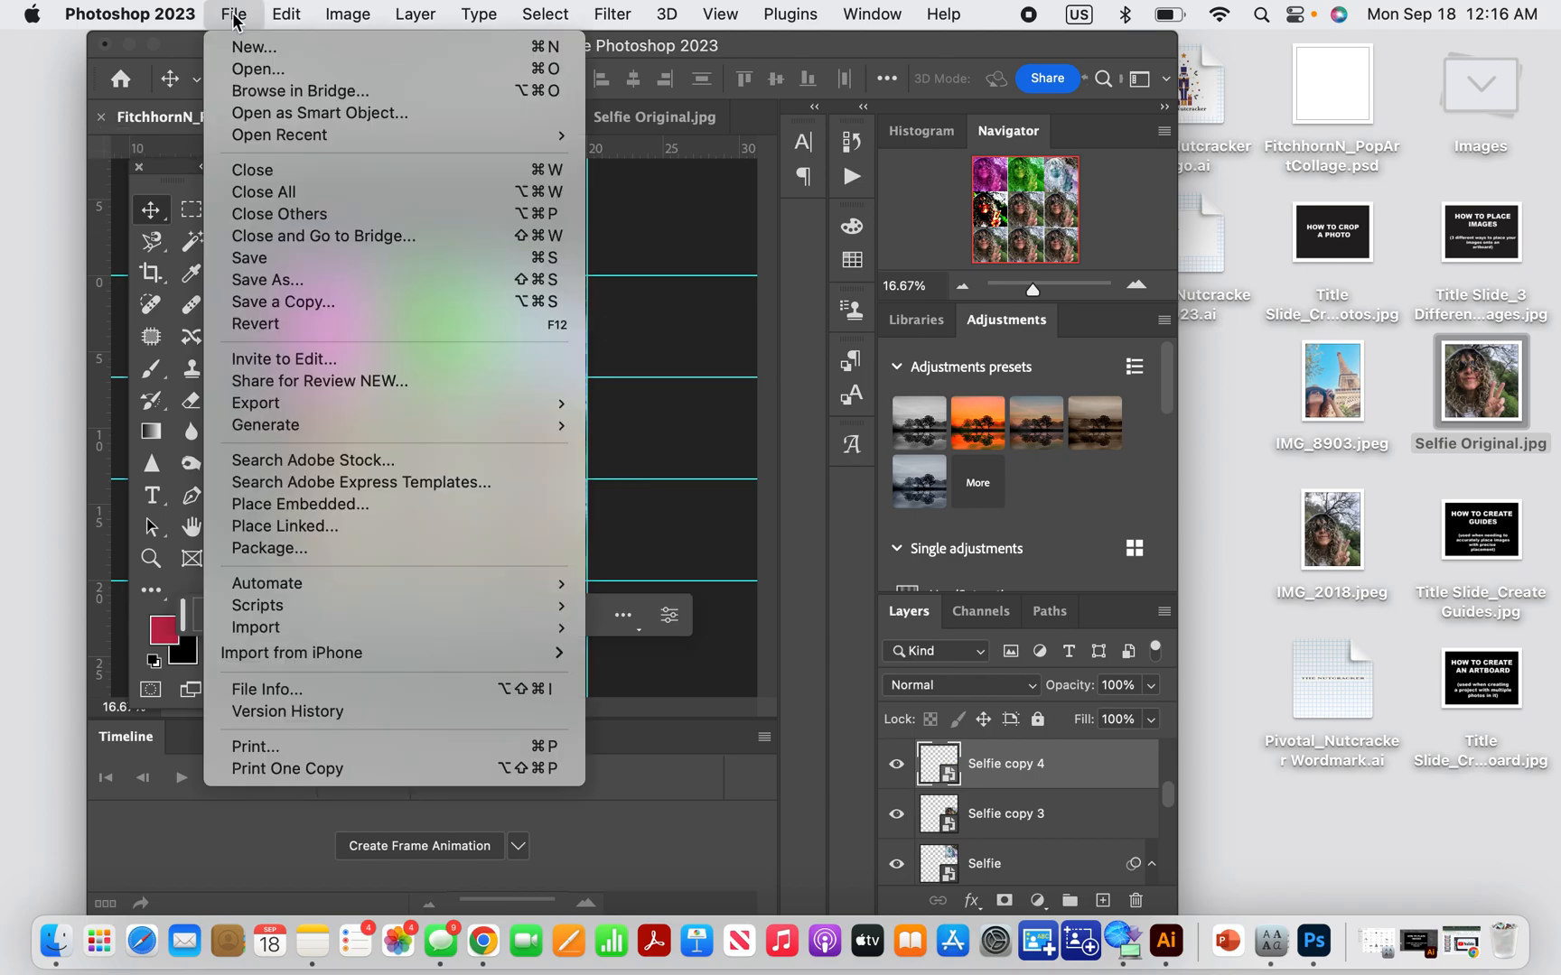
{"action": "left_click", "coordinate": [286, 281]}
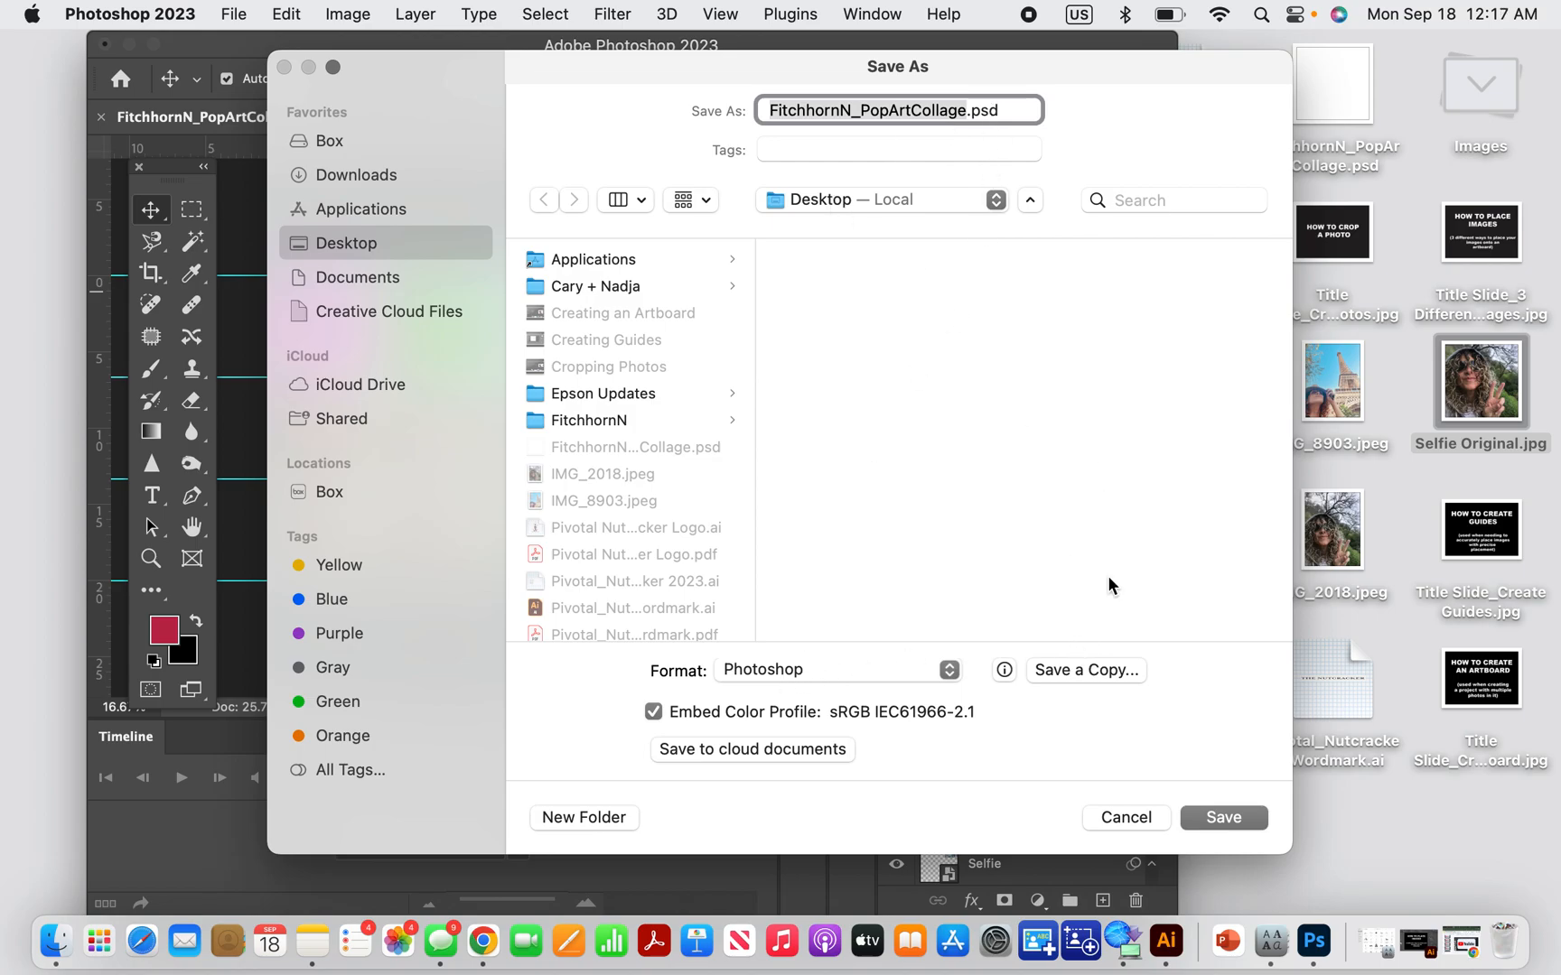
{"action": "left_click", "coordinate": [1219, 816]}
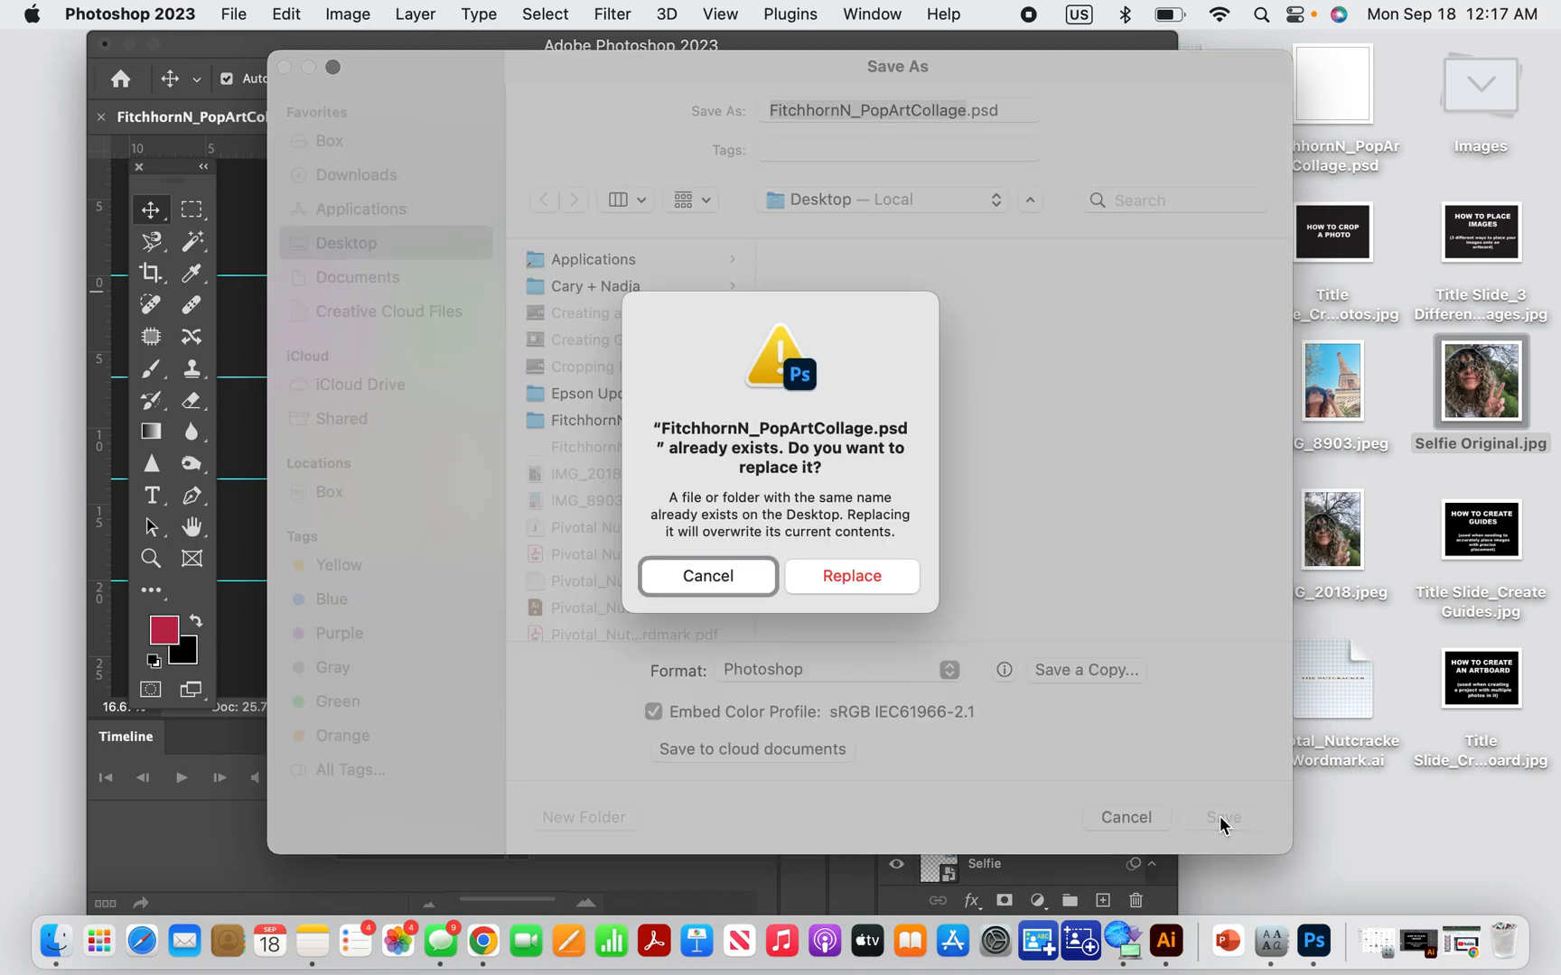
{"action": "left_click", "coordinate": [858, 574]}
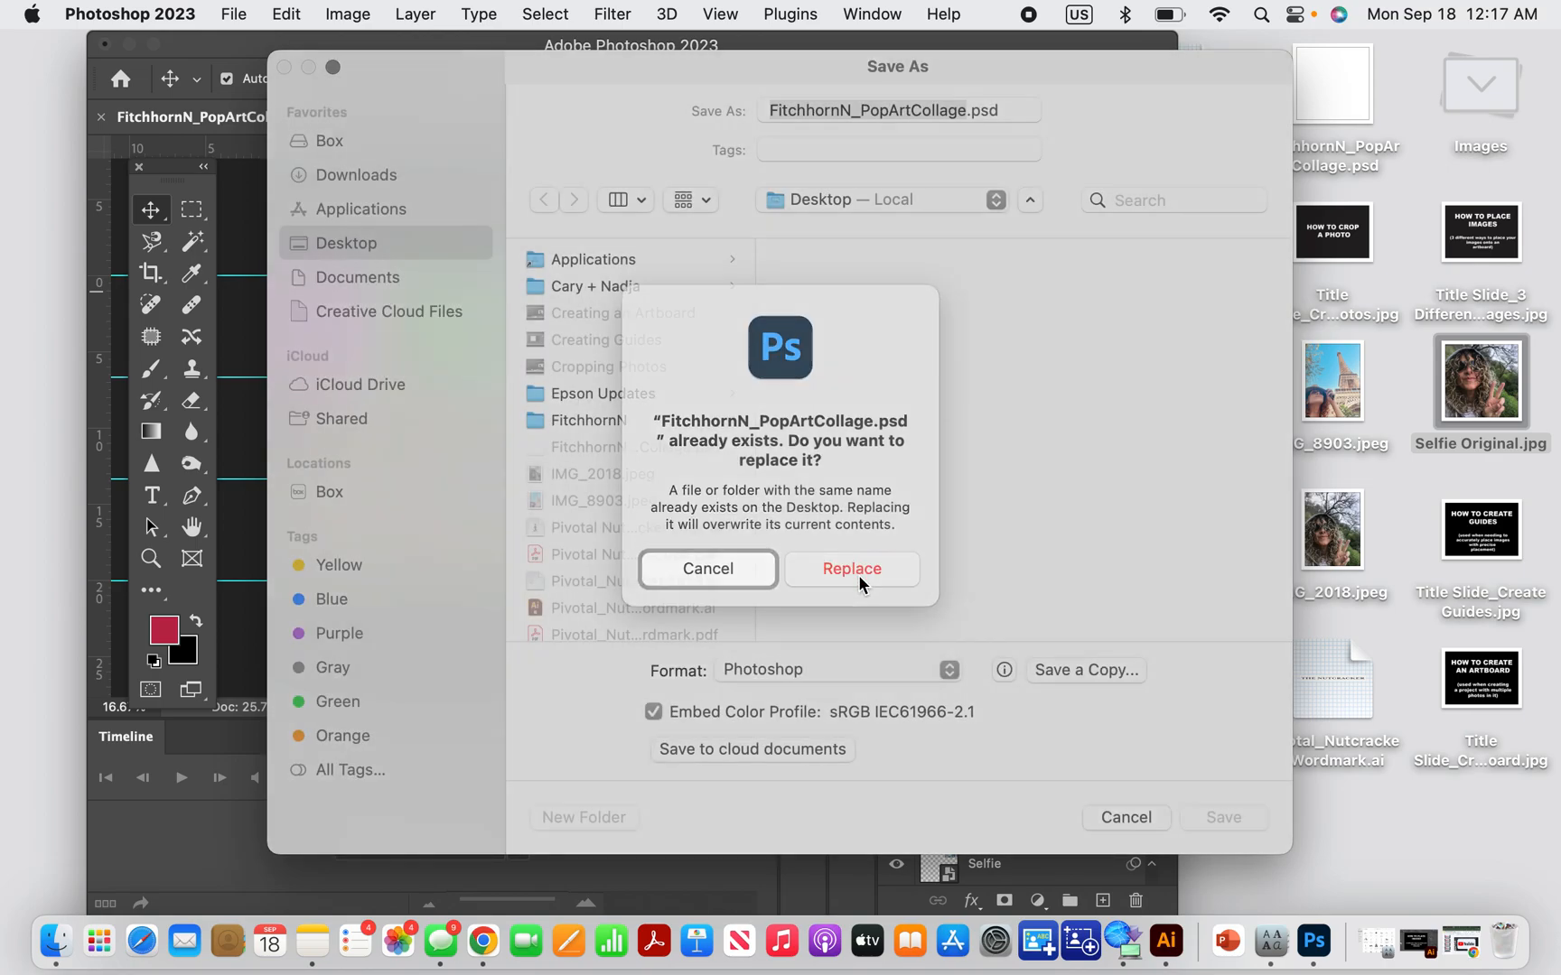
{"action": "left_click", "coordinate": [1077, 356]}
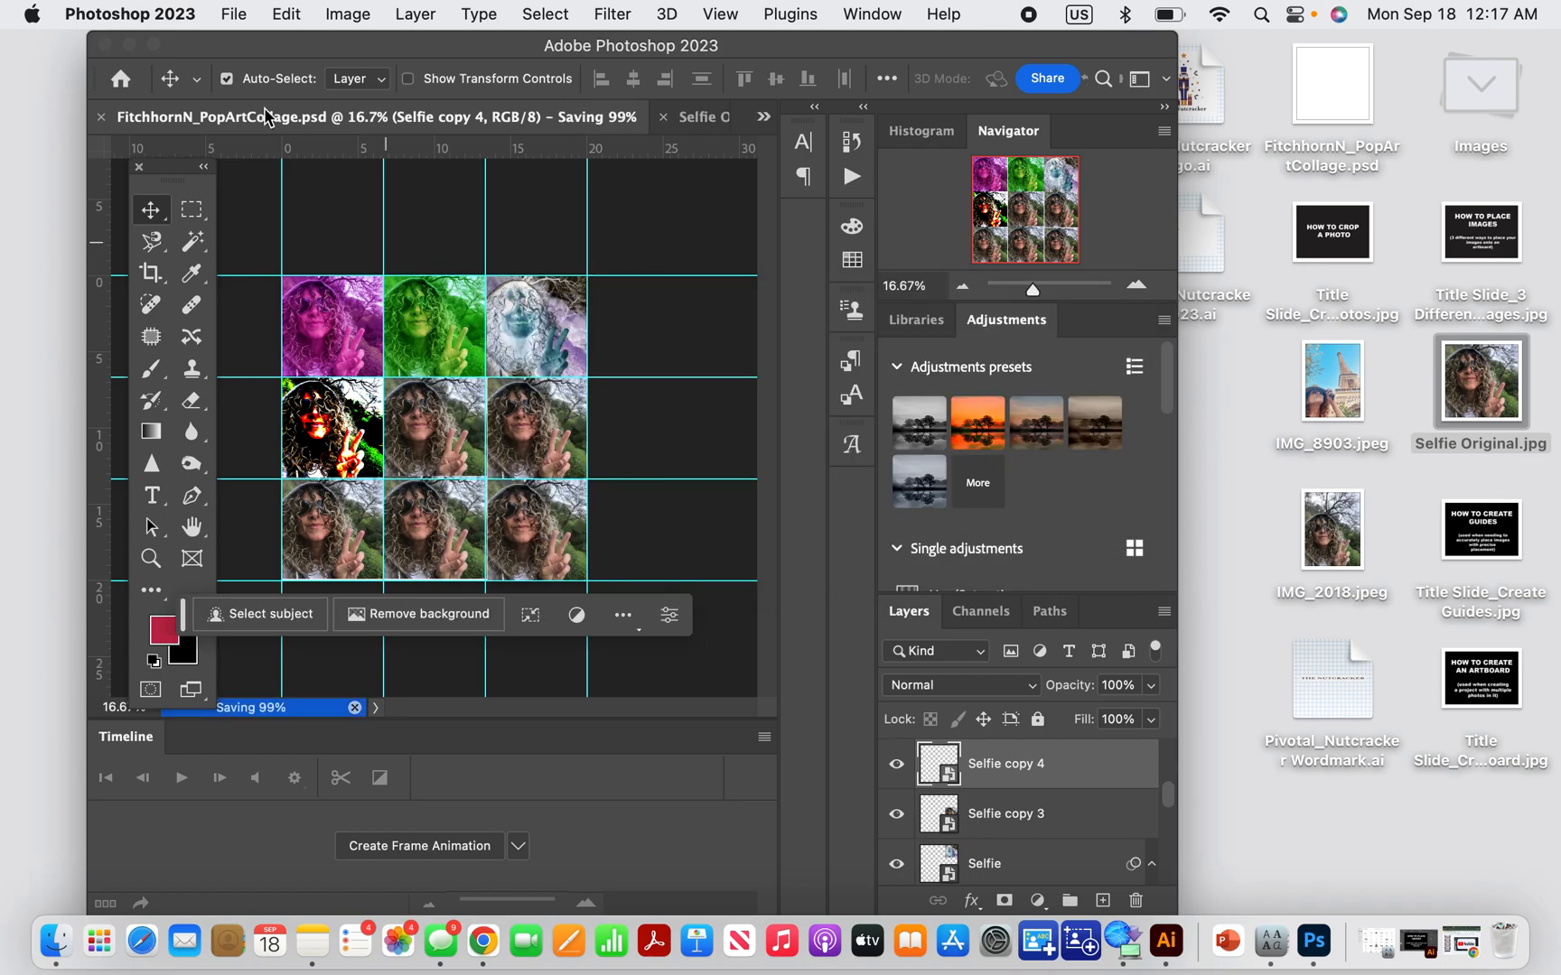
Export the collage as a 3000 x 3000 px JPG at quality 5 to the Desktop, keeping the suggested file name
{"action": "left_click", "coordinate": [234, 14]}
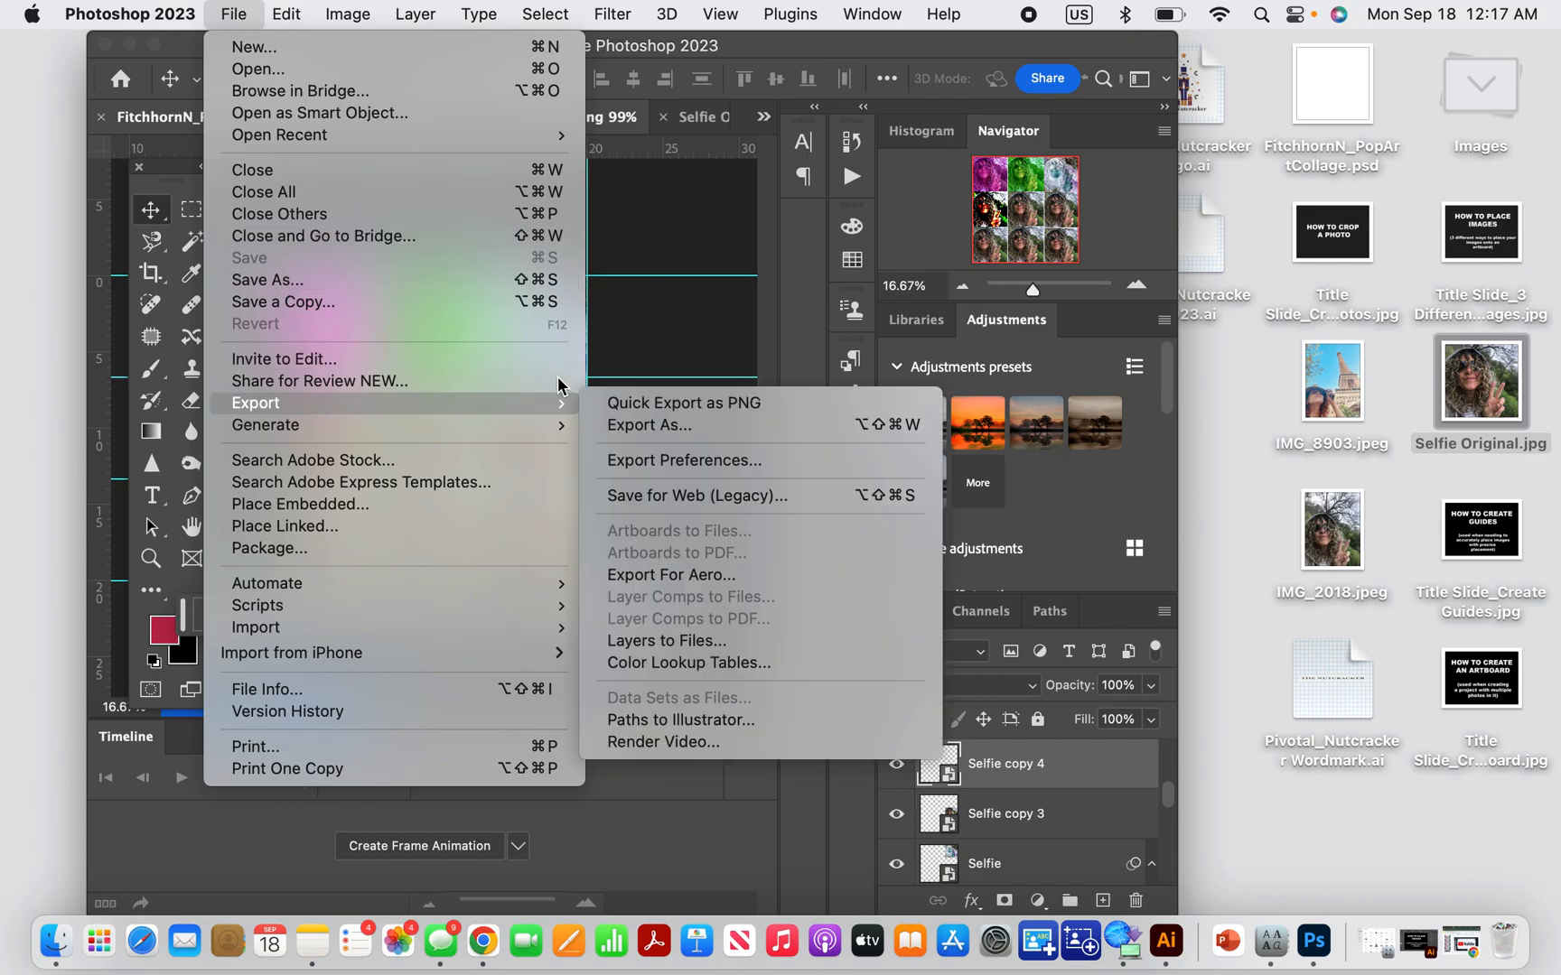
{"action": "mouse_move", "coordinate": [551, 404]}
{"action": "left_click", "coordinate": [634, 425]}
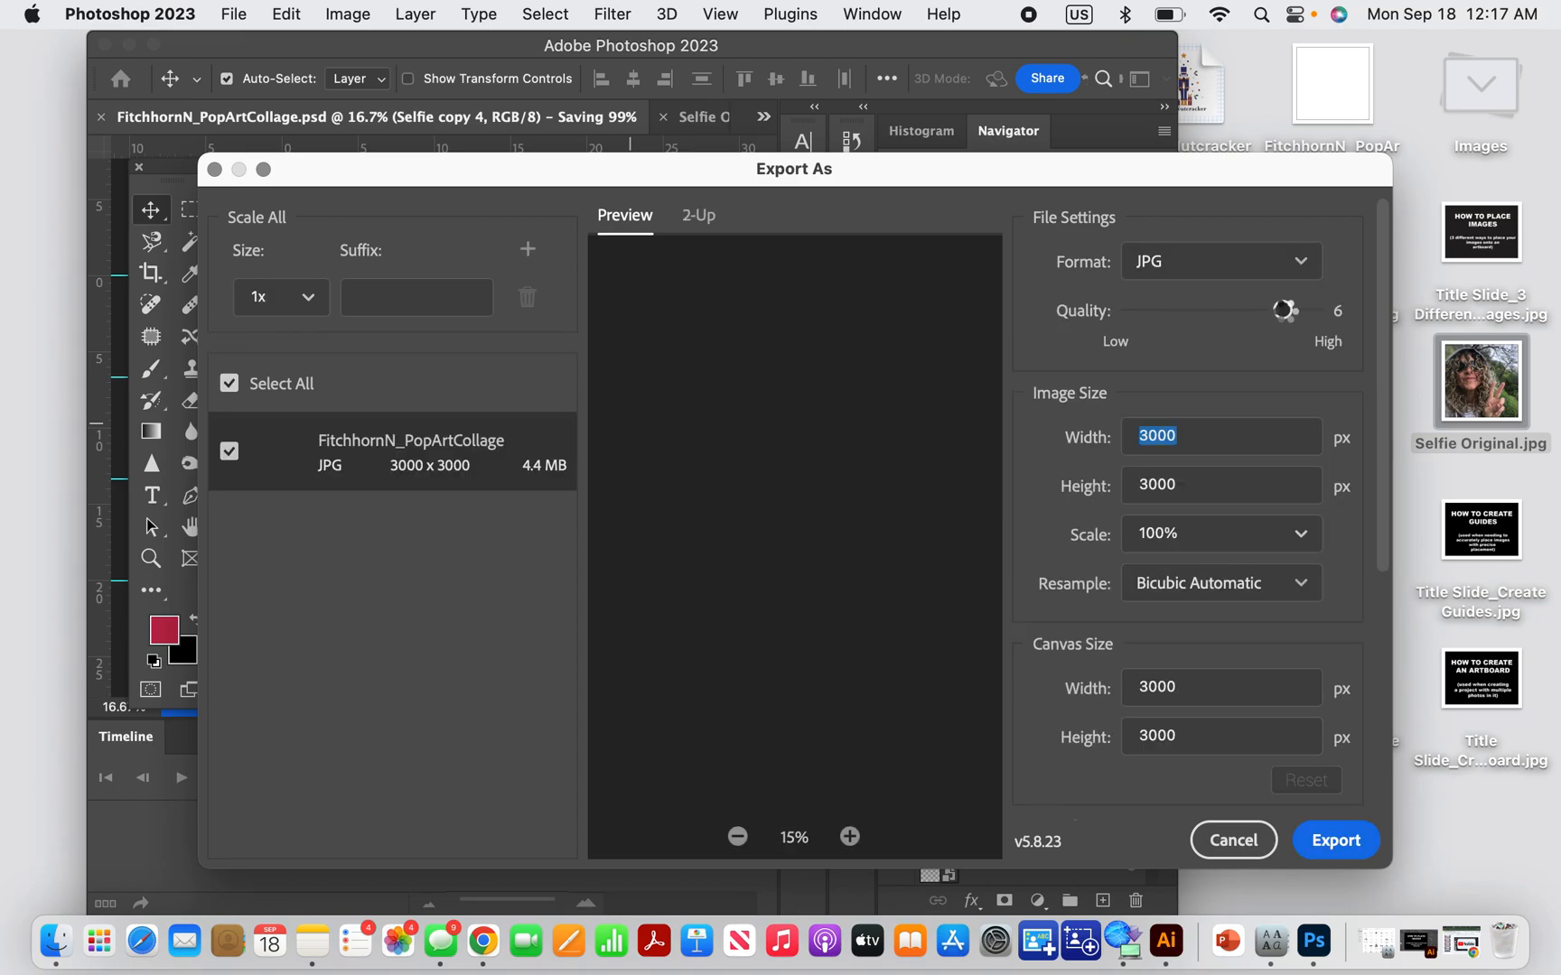
{"action": "left_click_drag", "start_coordinate": [1262, 317], "coordinate": [1244, 311]}
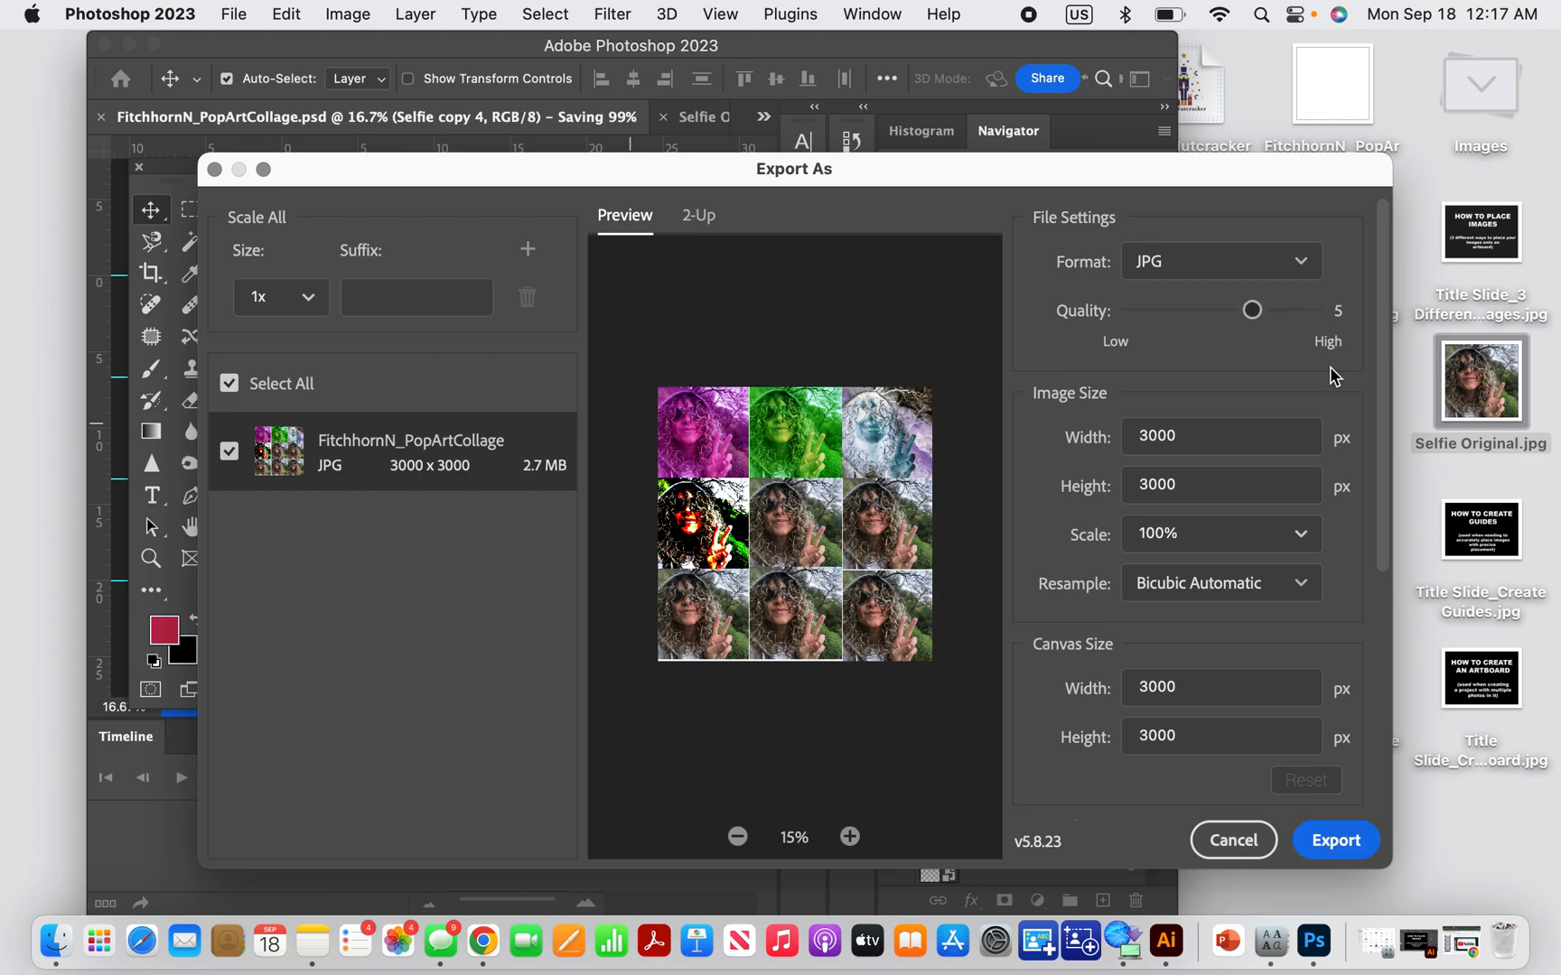
{"action": "left_click", "coordinate": [1343, 855]}
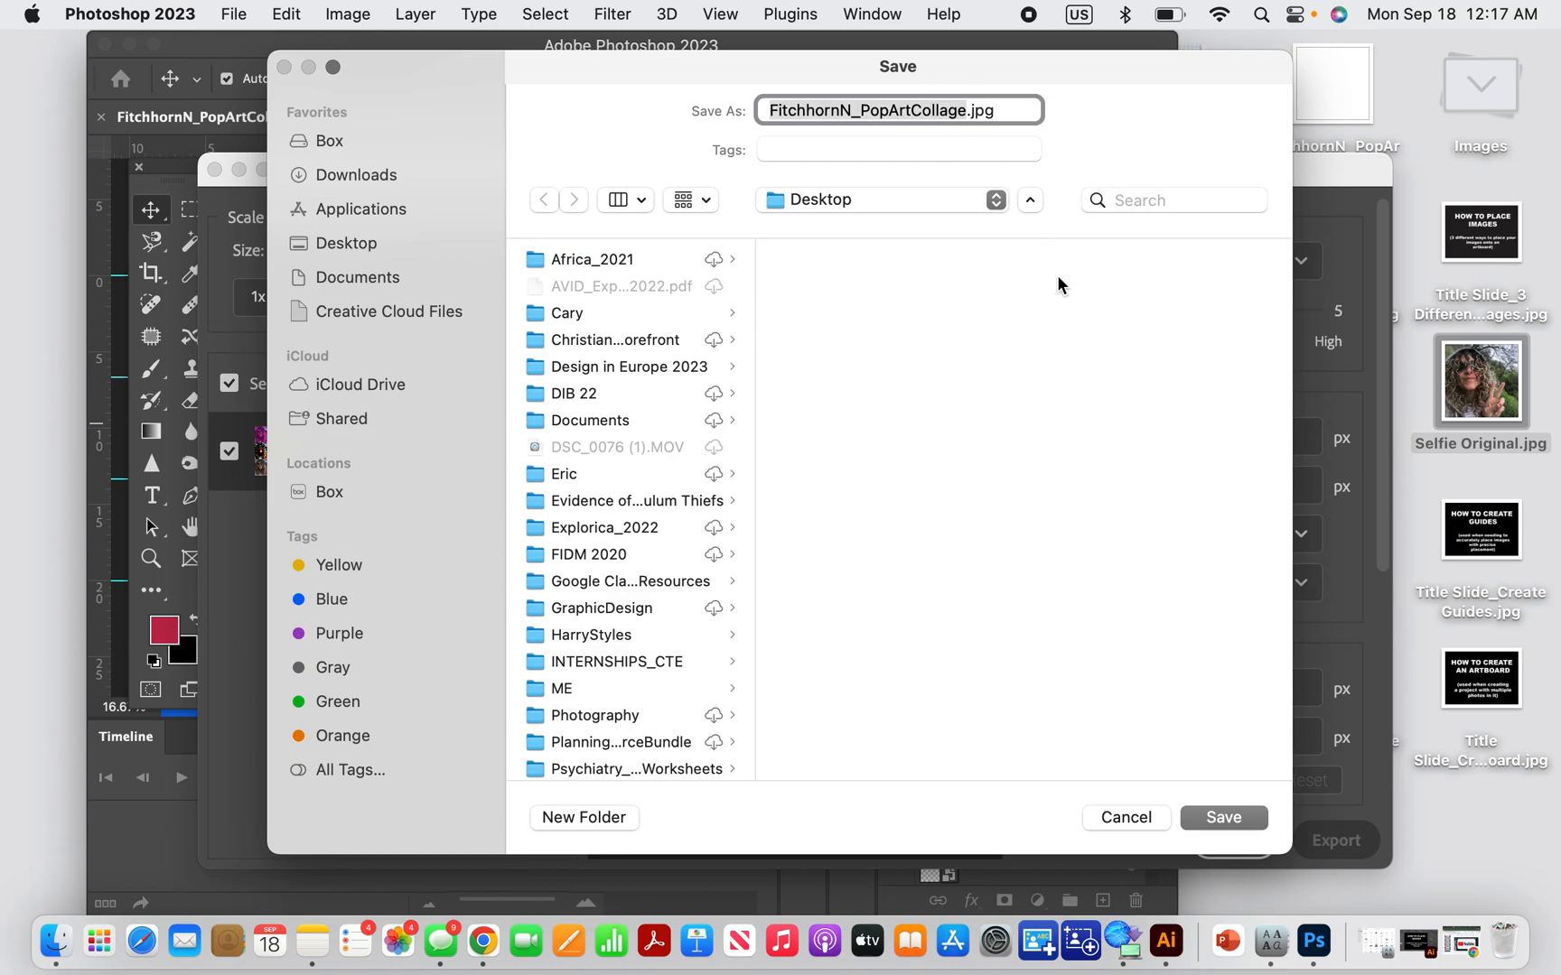
{"action": "left_click", "coordinate": [1230, 825]}
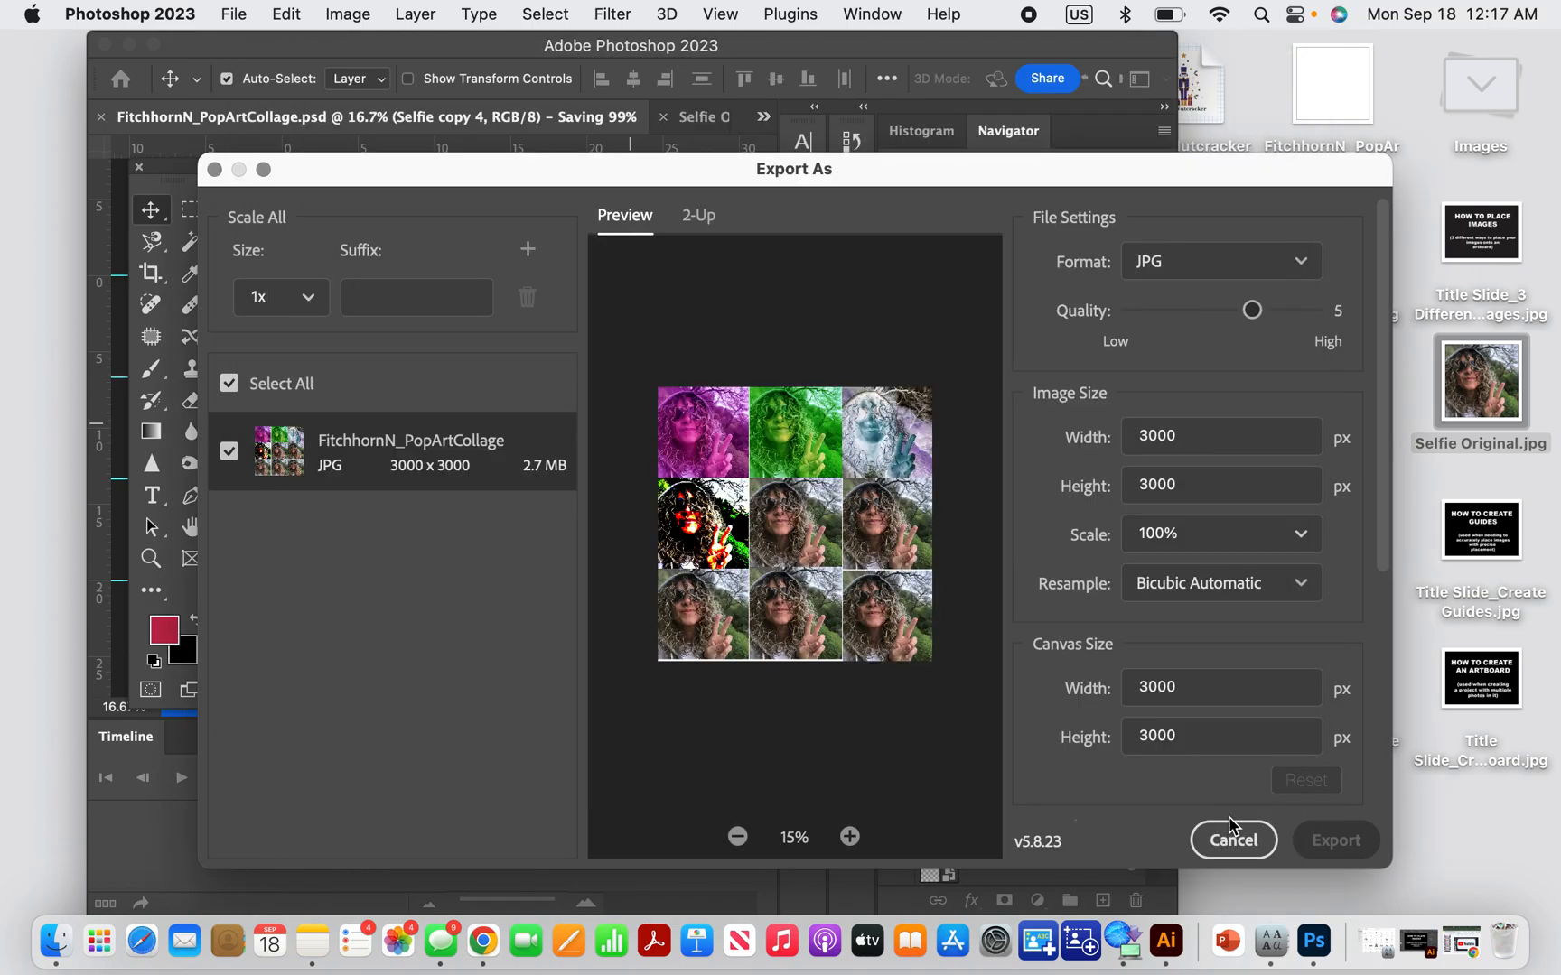